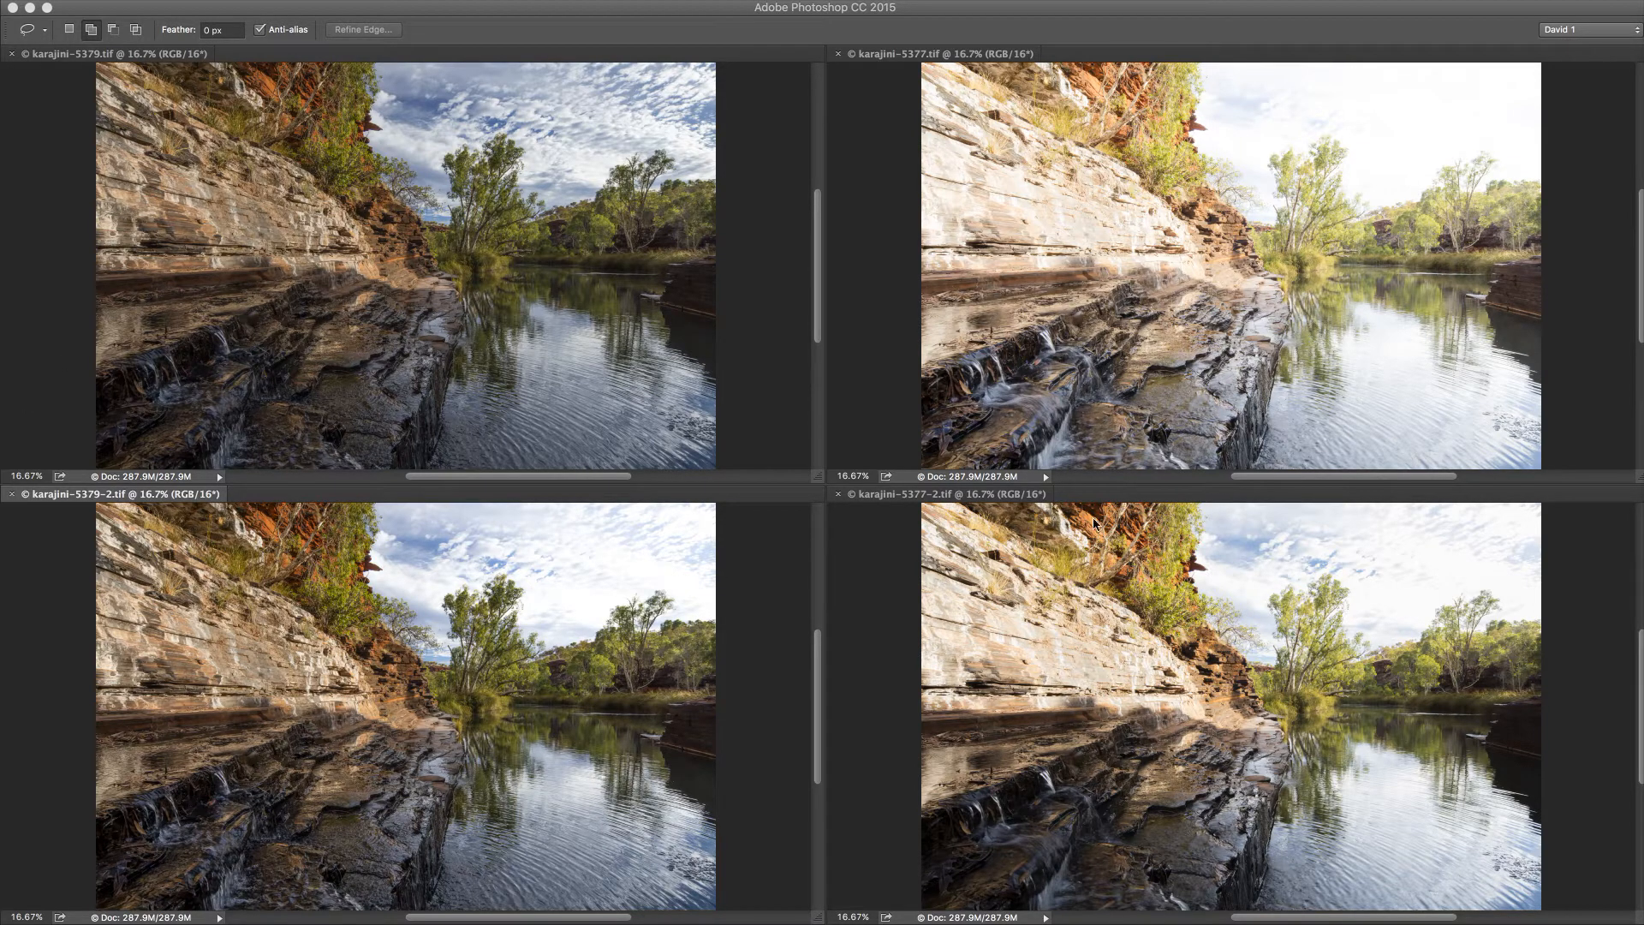
click(962, 494)
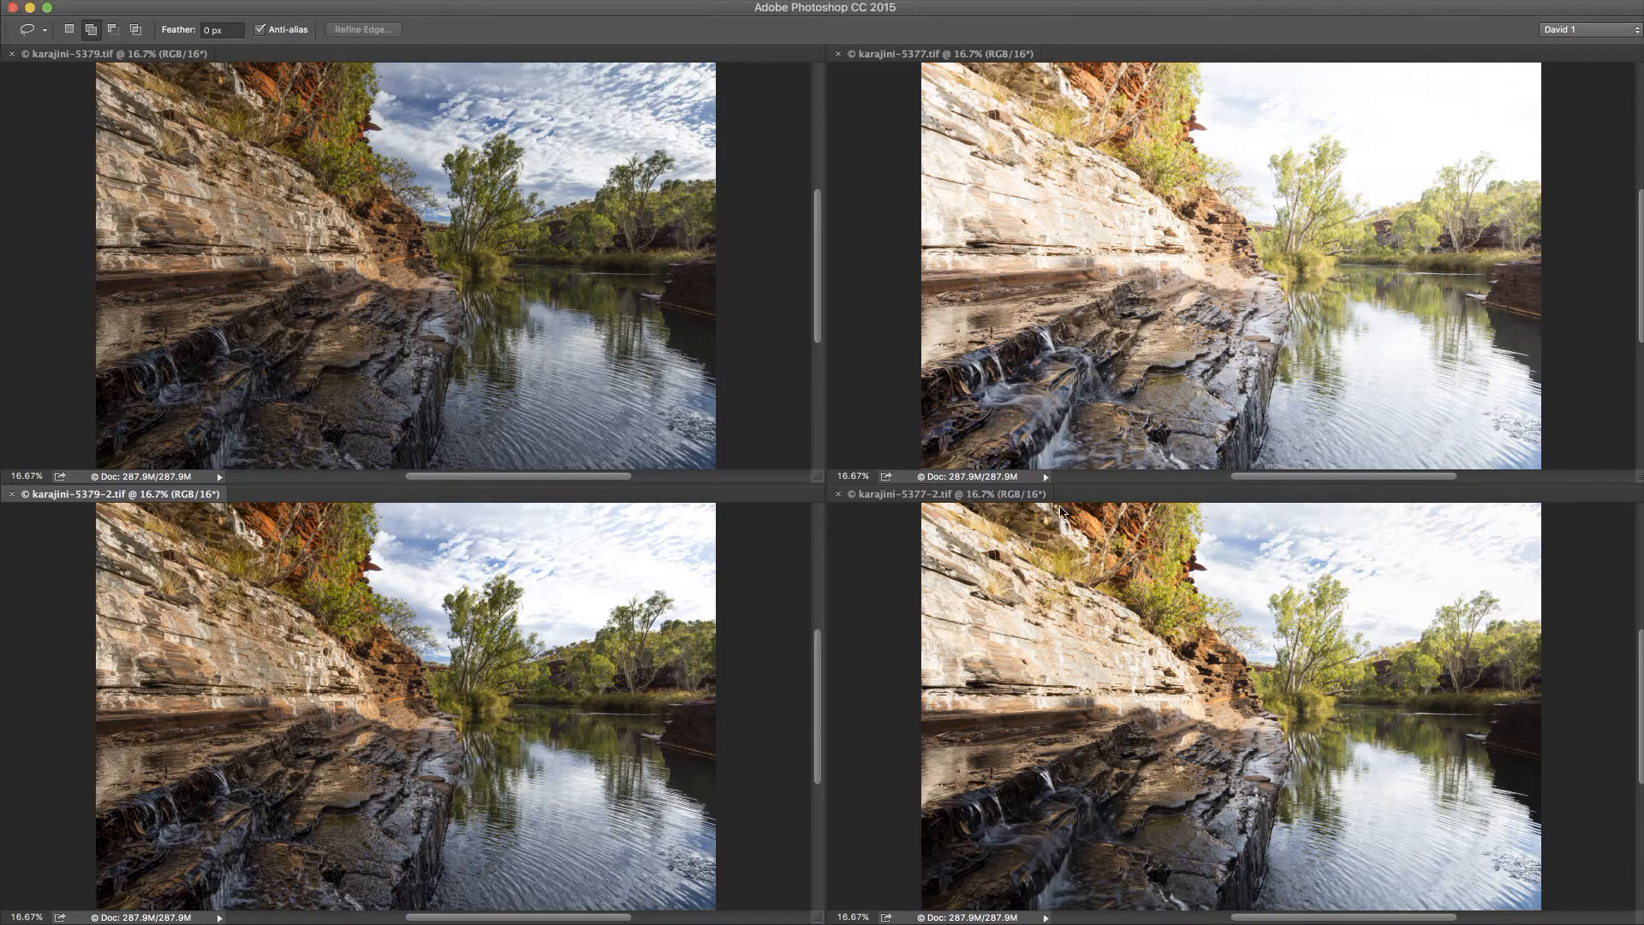
scroll(985, 518, up, 10)
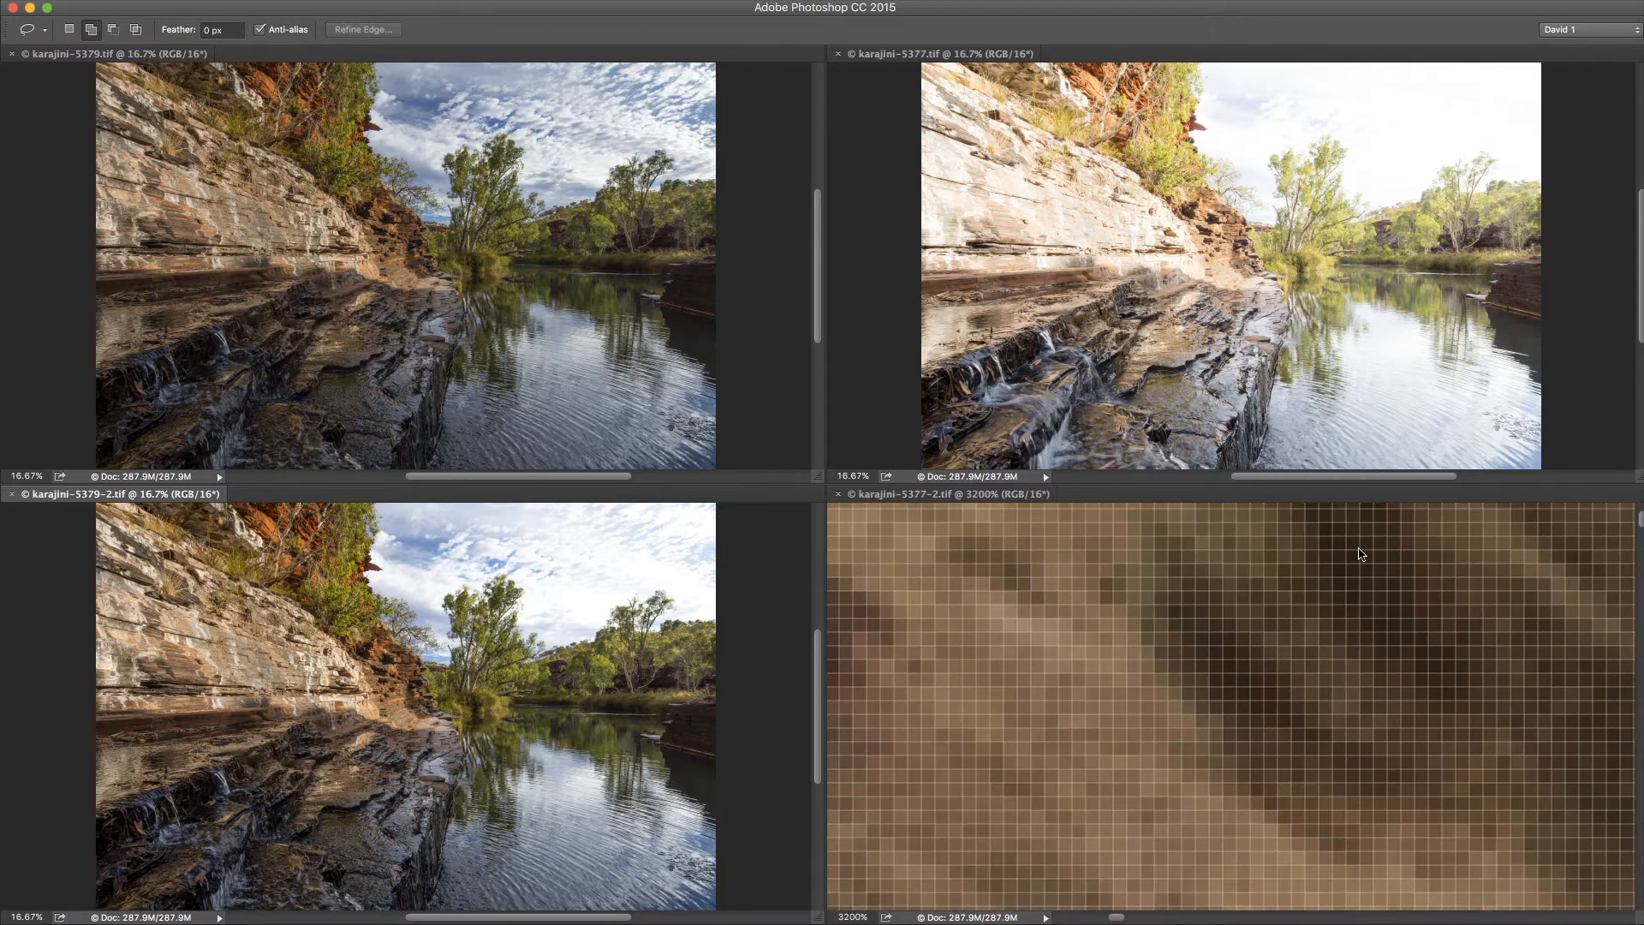
scroll(1141, 592, down, 15)
scroll(1145, 598, up, 10)
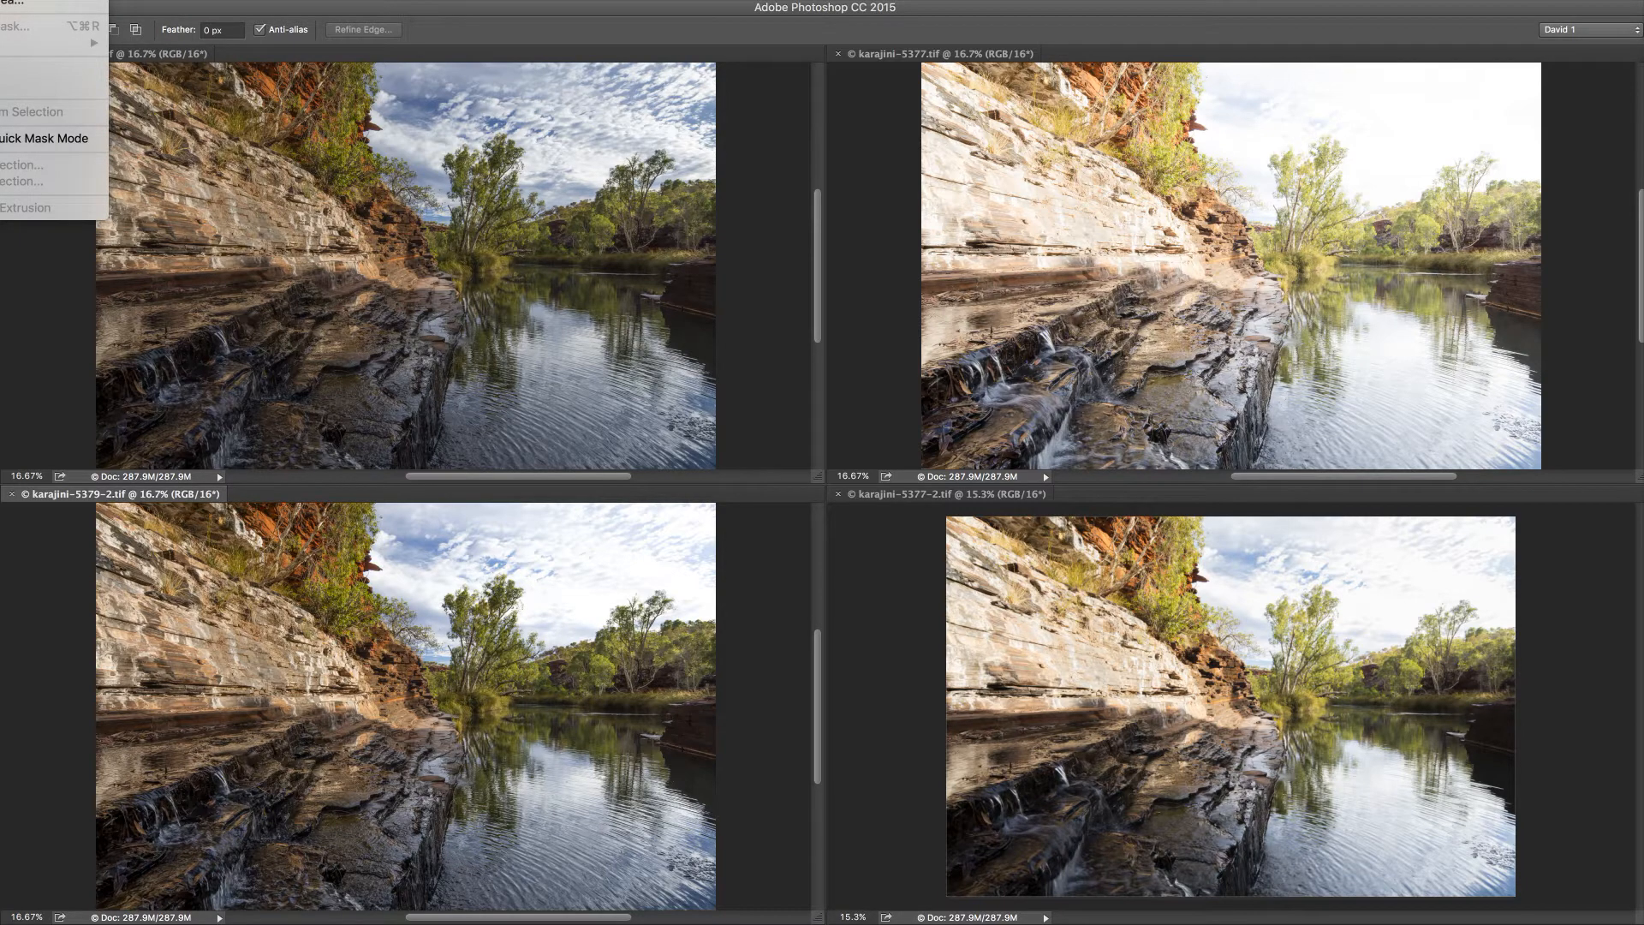
Step: Copy the whole karajini-5377-2.tif image into karajini-5377.tif as a new layer and close karajini-5377-2.tif
key(super+a)
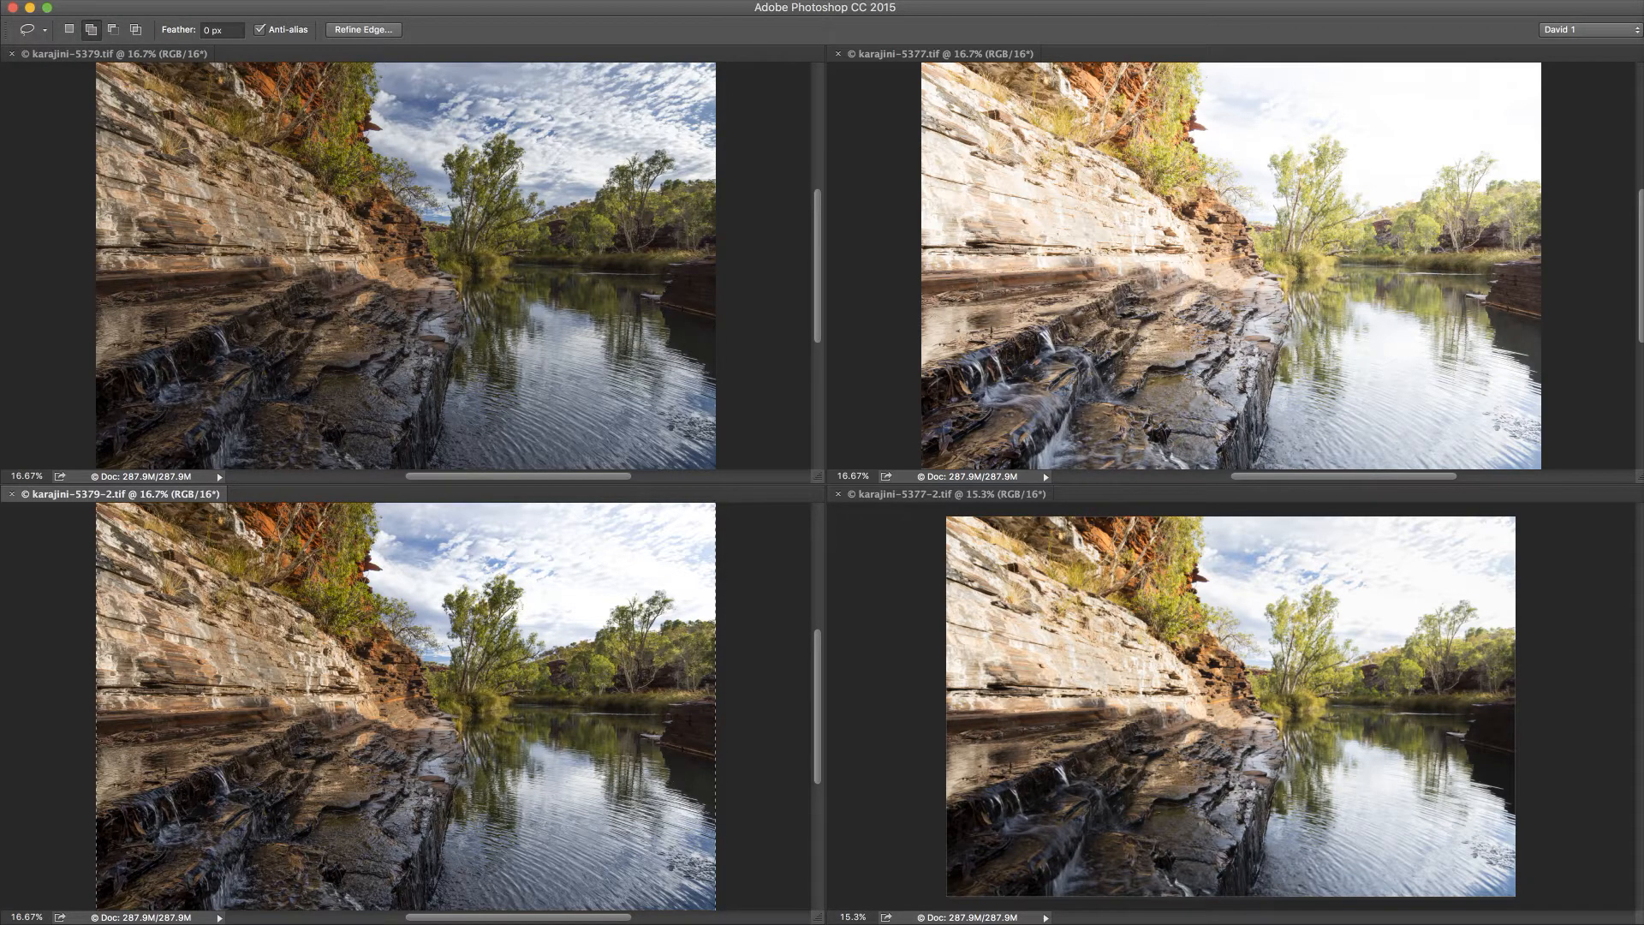
click(939, 503)
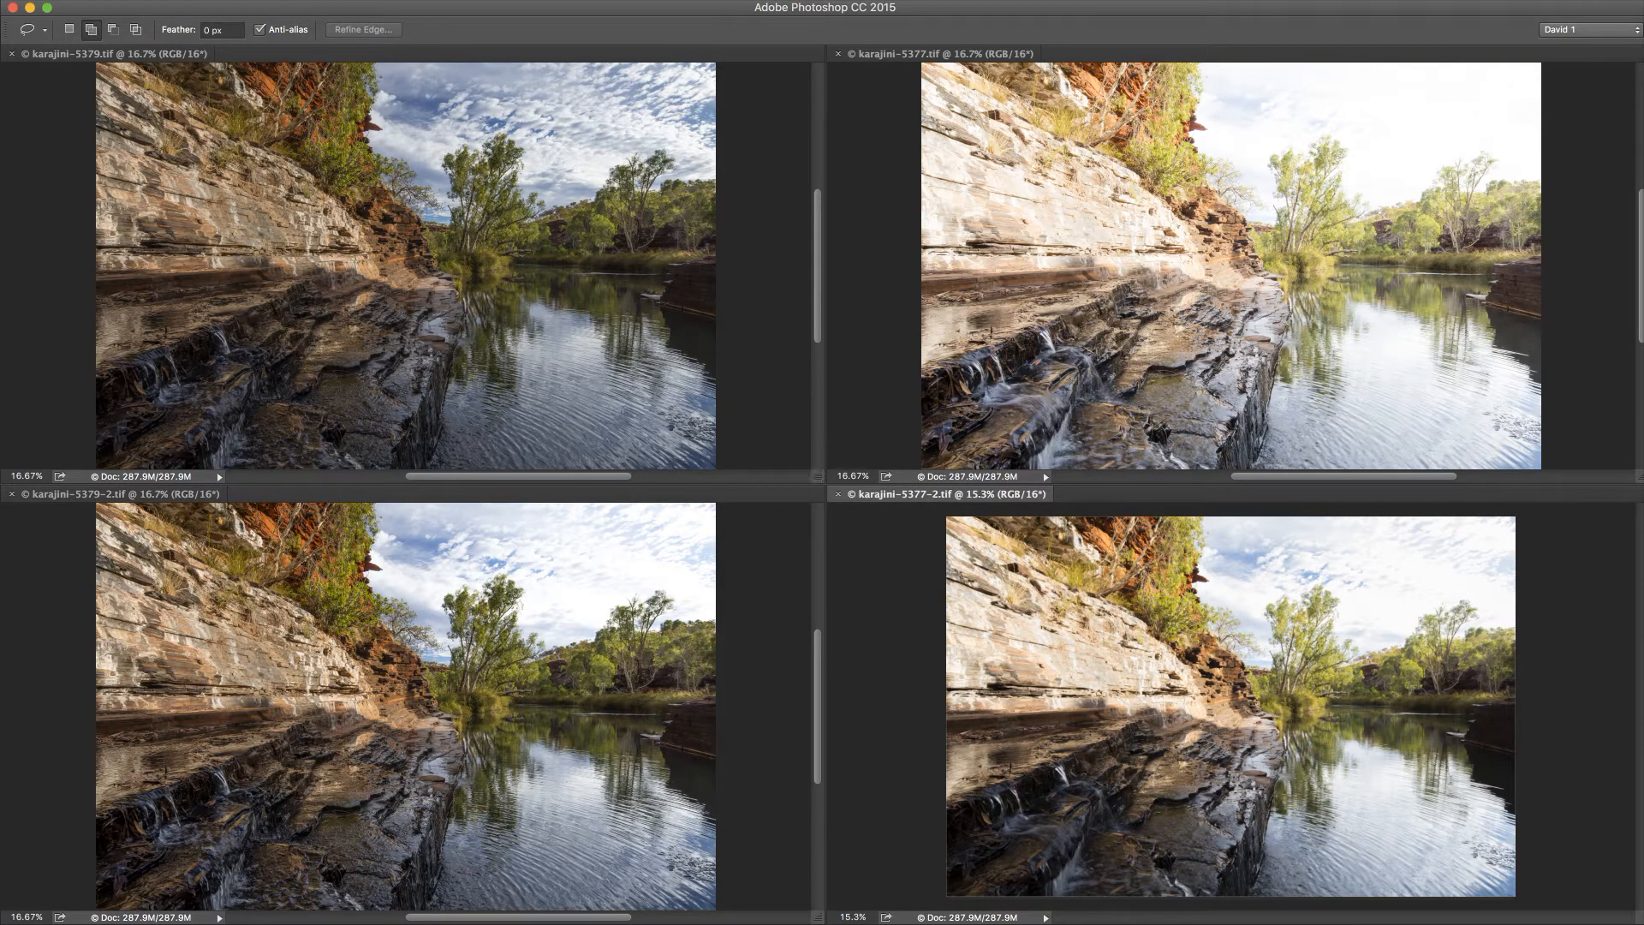
key(super+a)
click(937, 56)
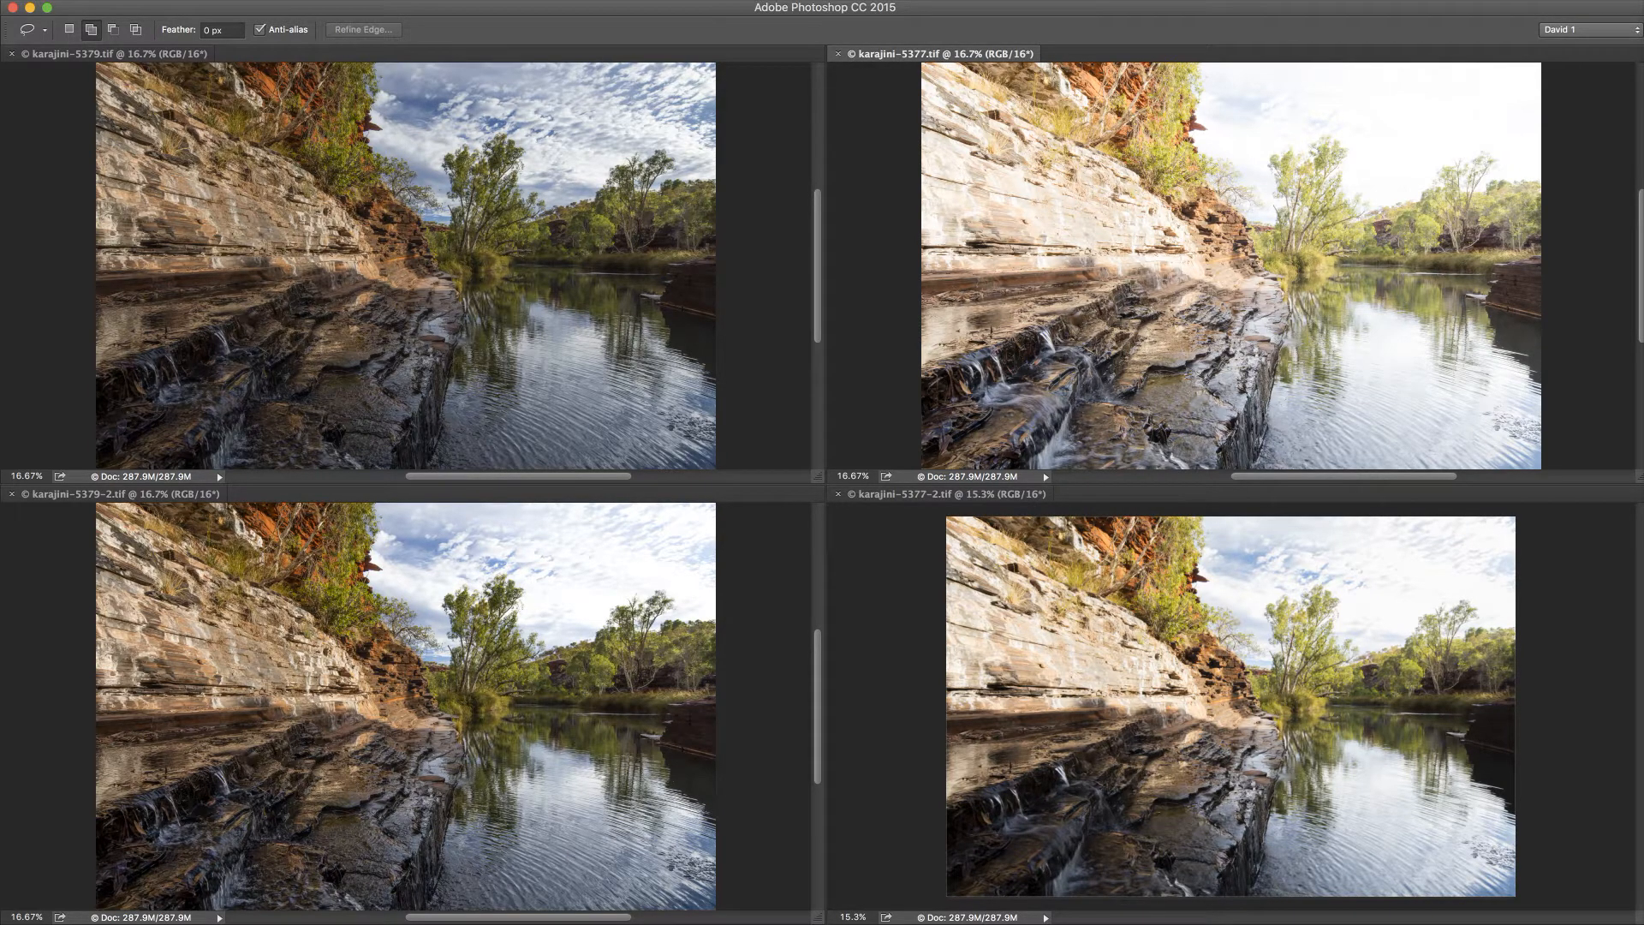
key(super+v)
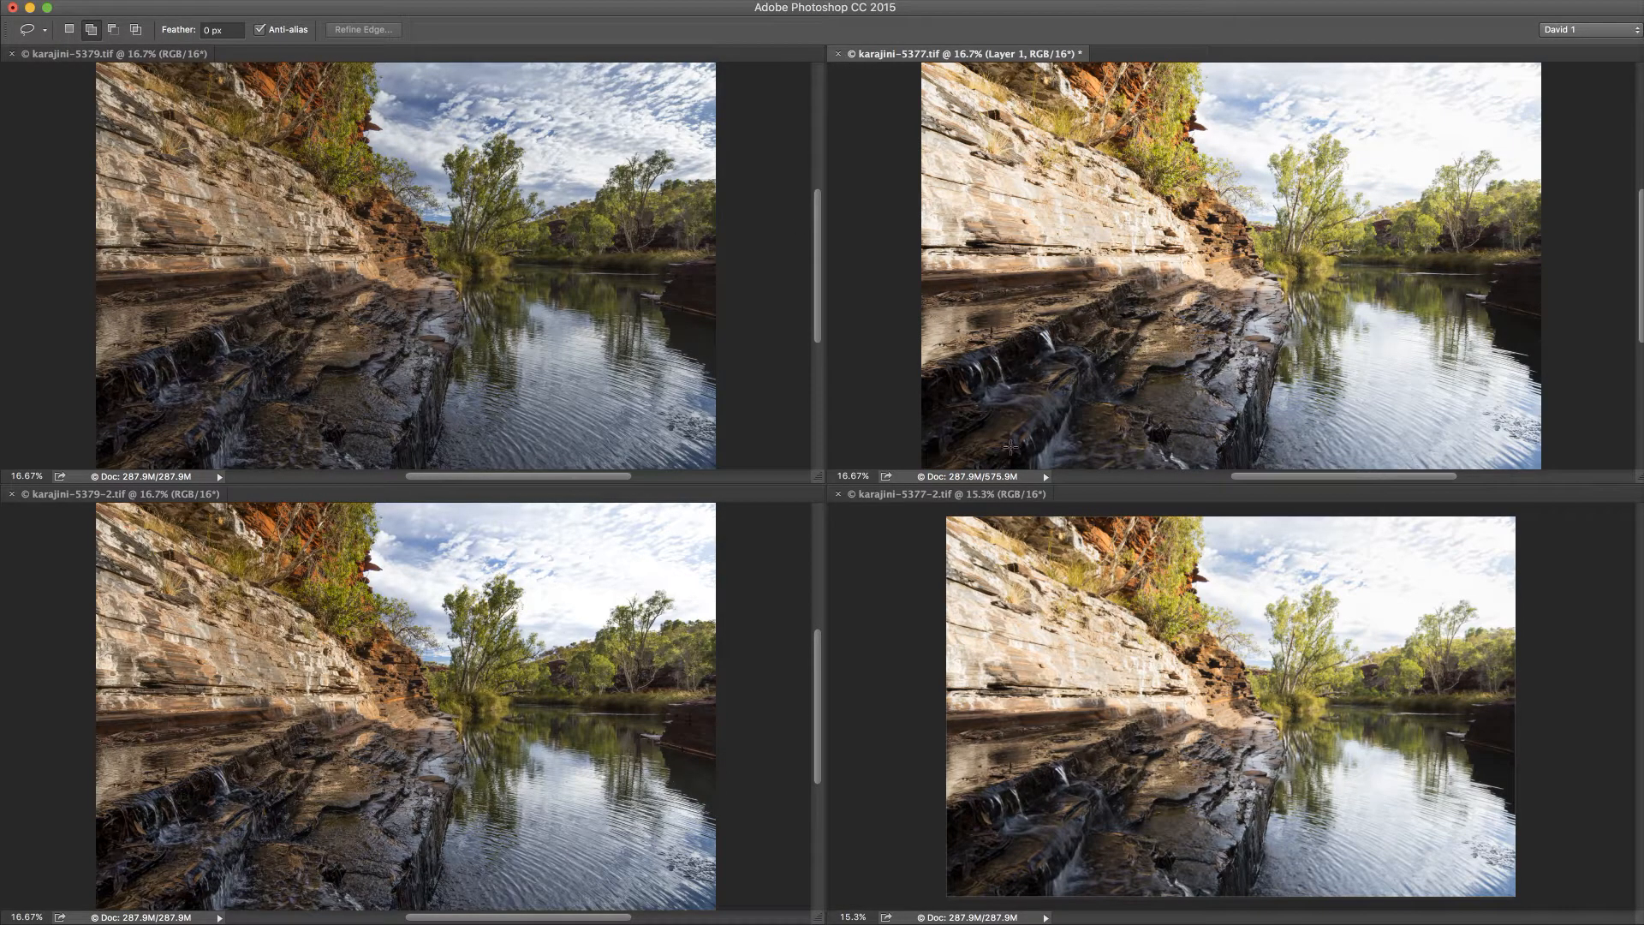
click(948, 496)
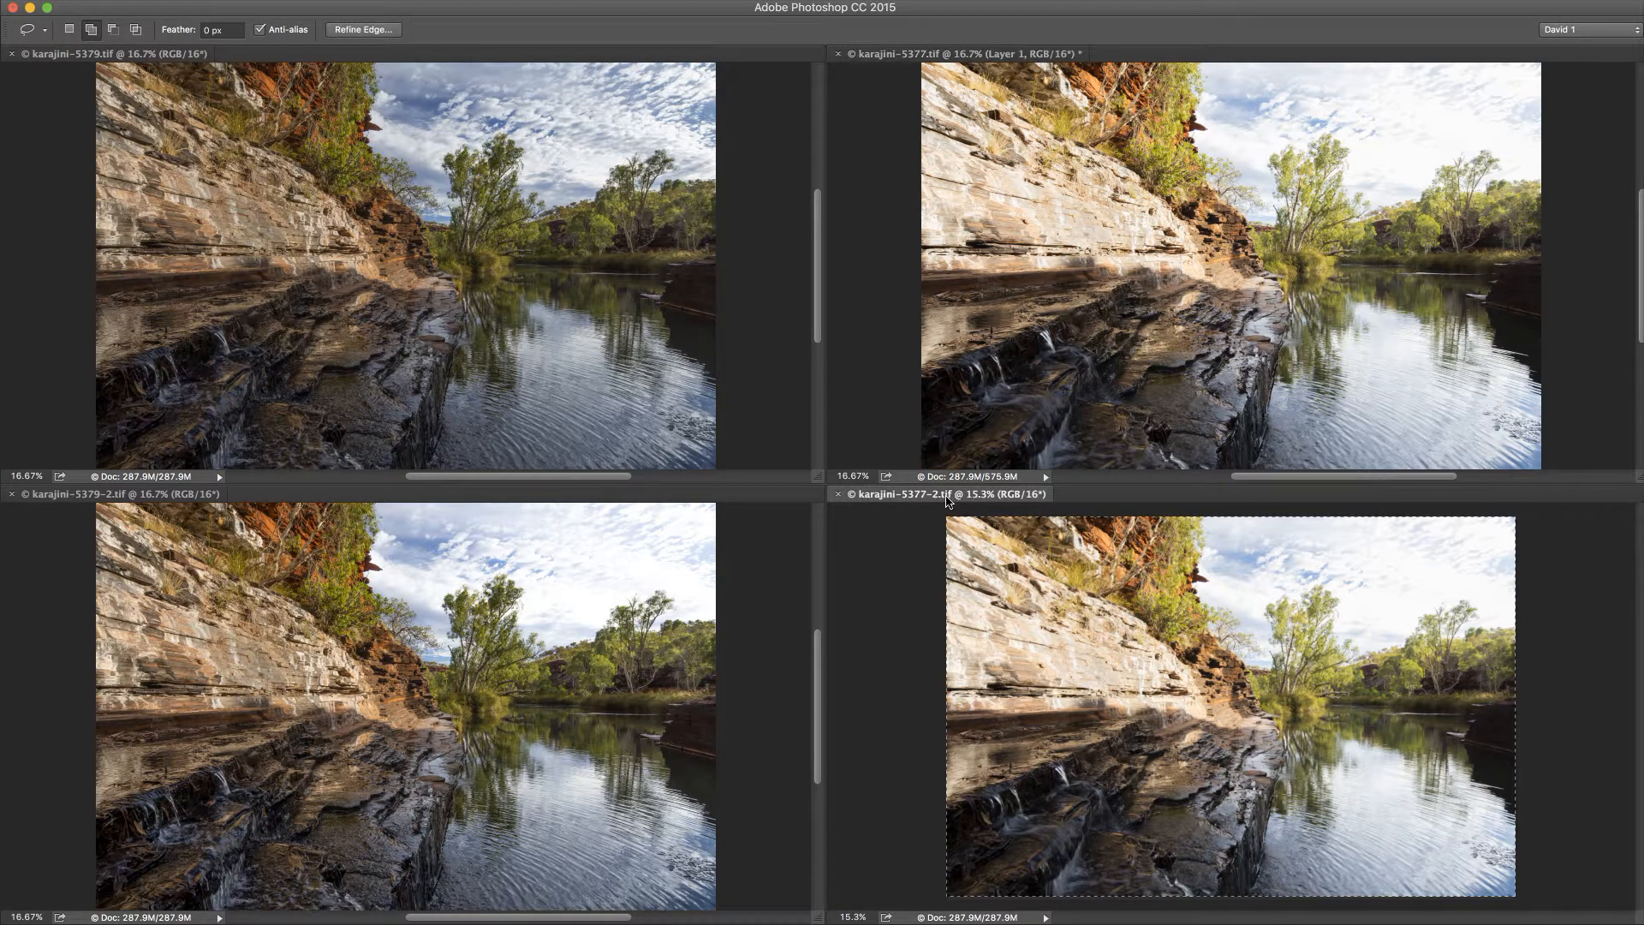
key(super+a)
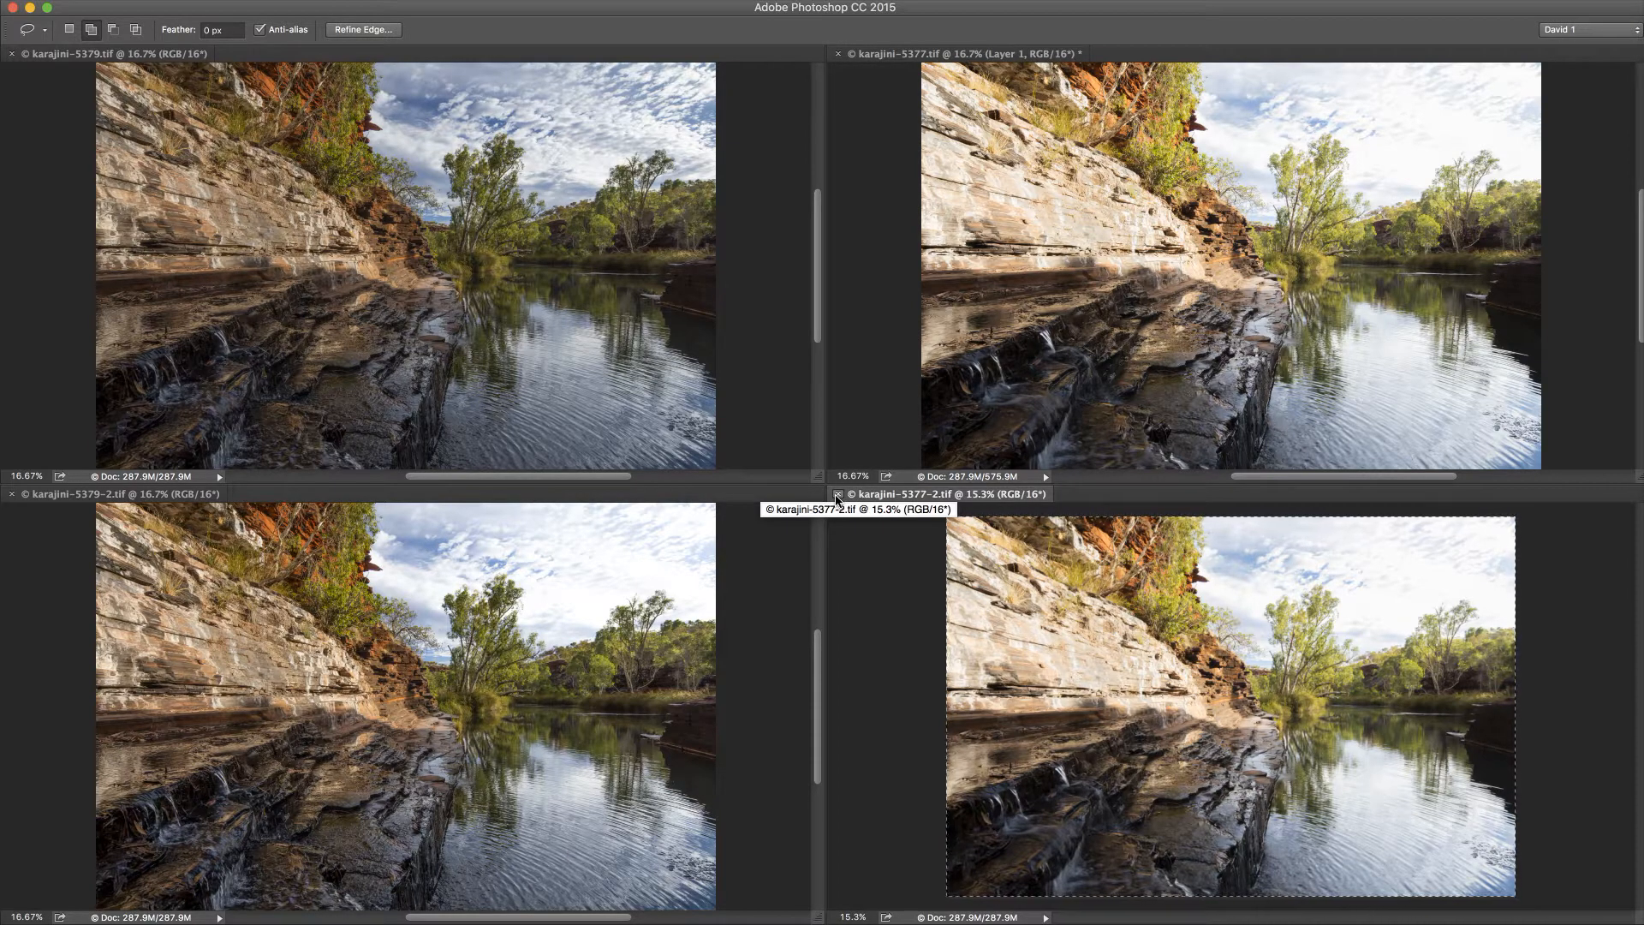
click(837, 495)
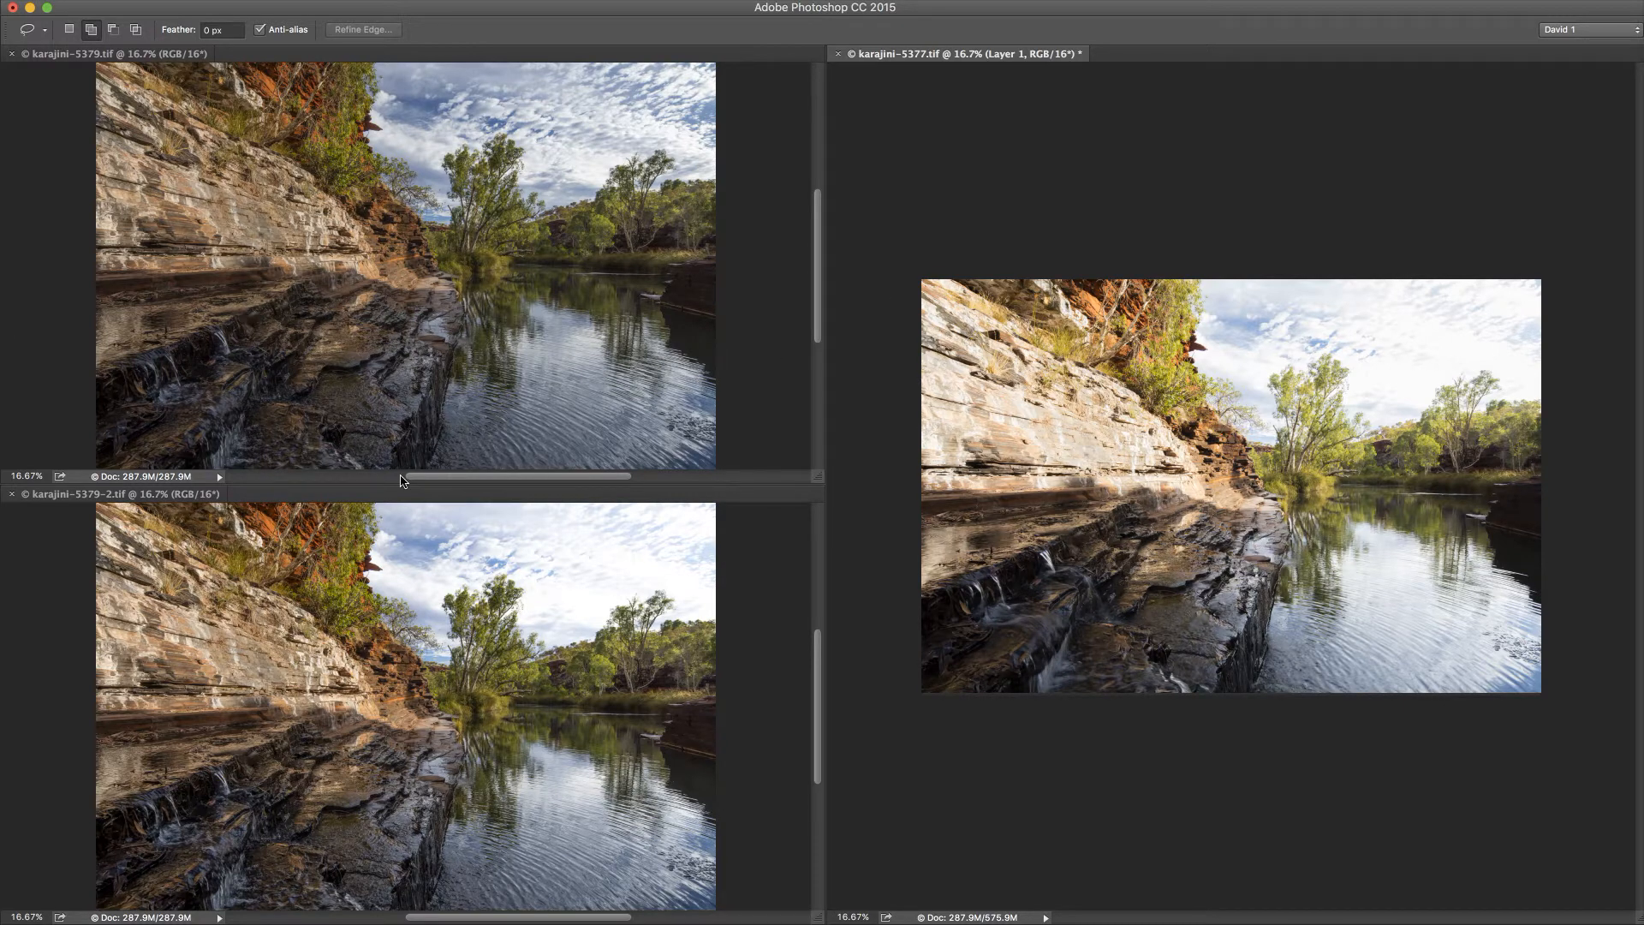
Step: Copy the whole karajini-5379-2.tif image into karajini-5377.tif as a new layer and close karajini-5379-2.tif
click(143, 497)
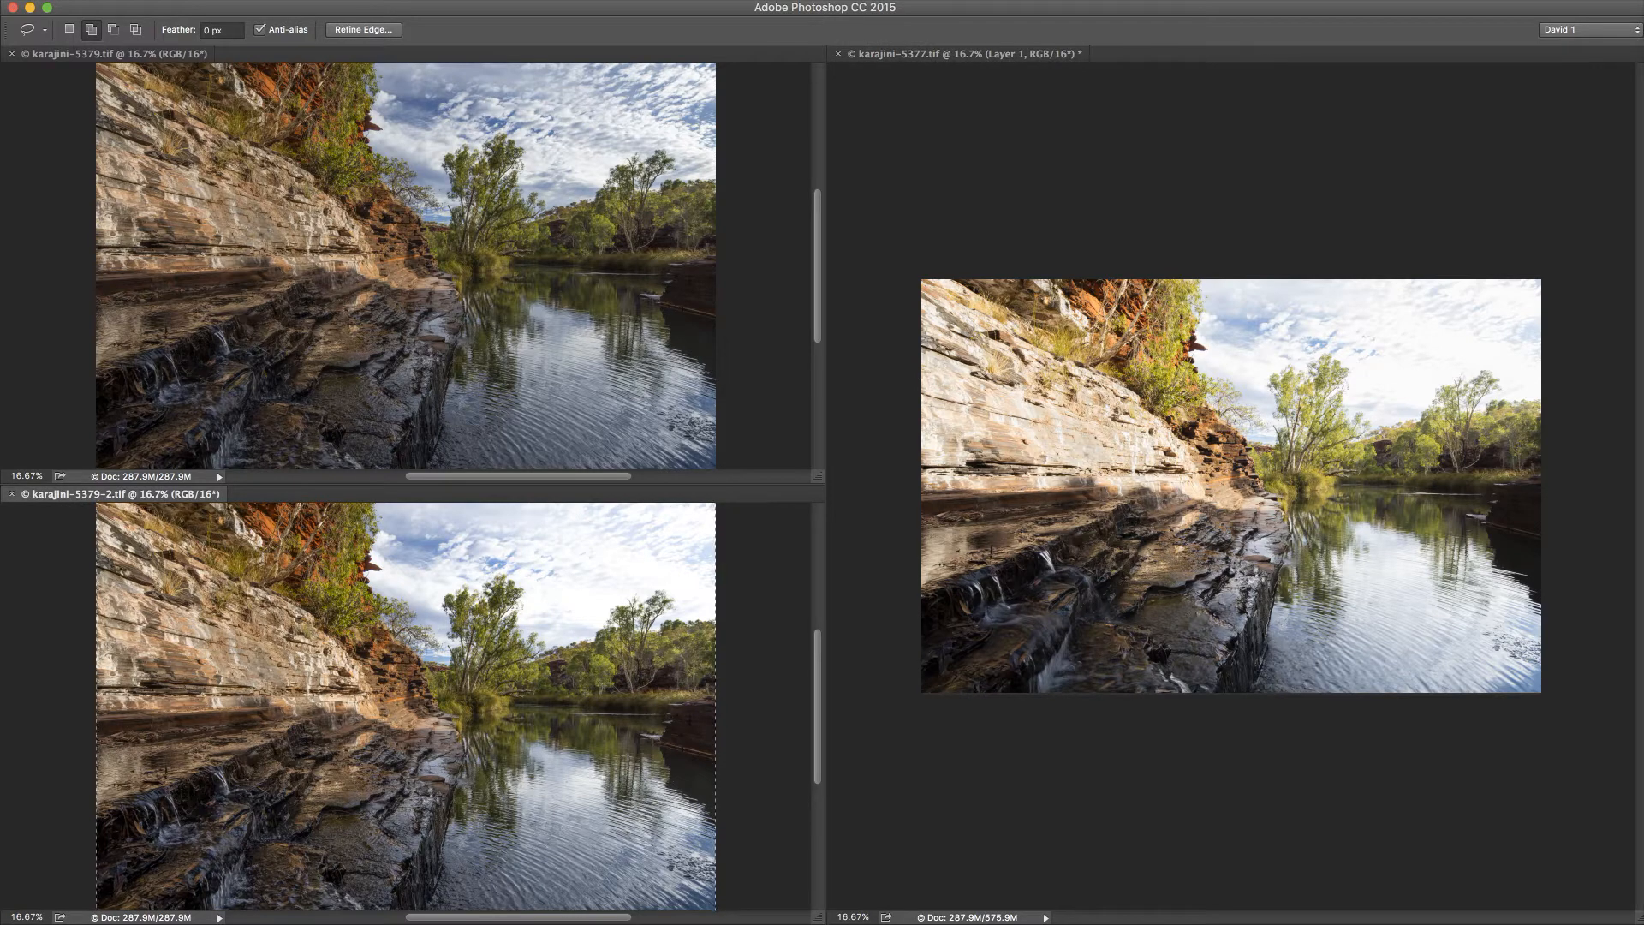
click(0, 0)
key(Escape)
click(928, 55)
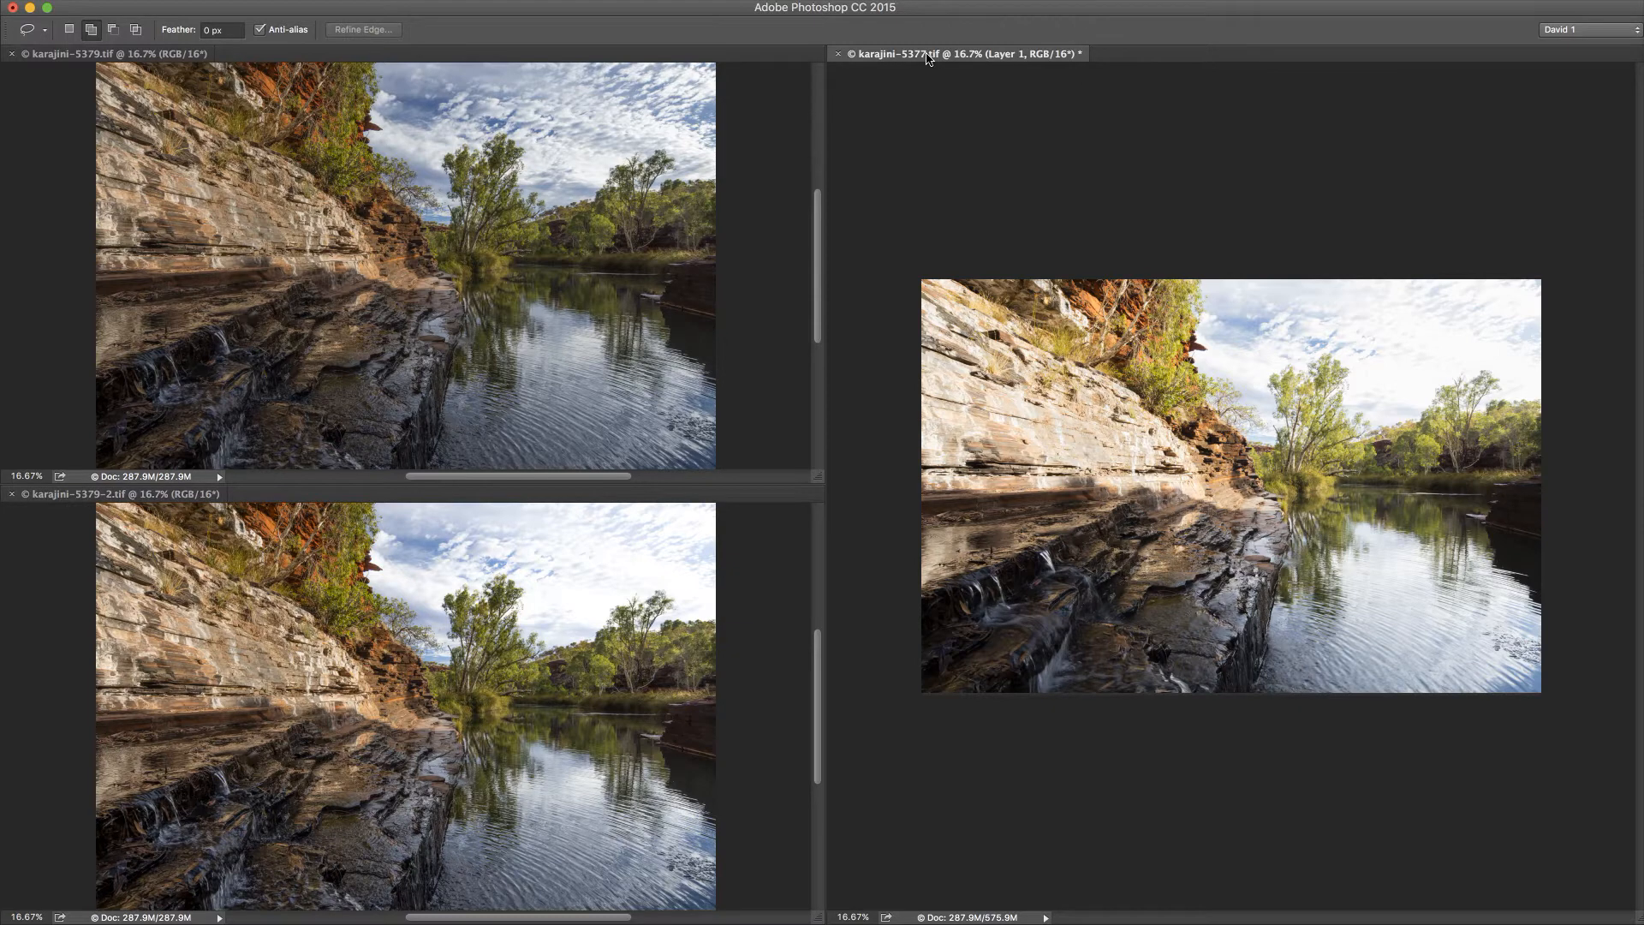
key(super+v)
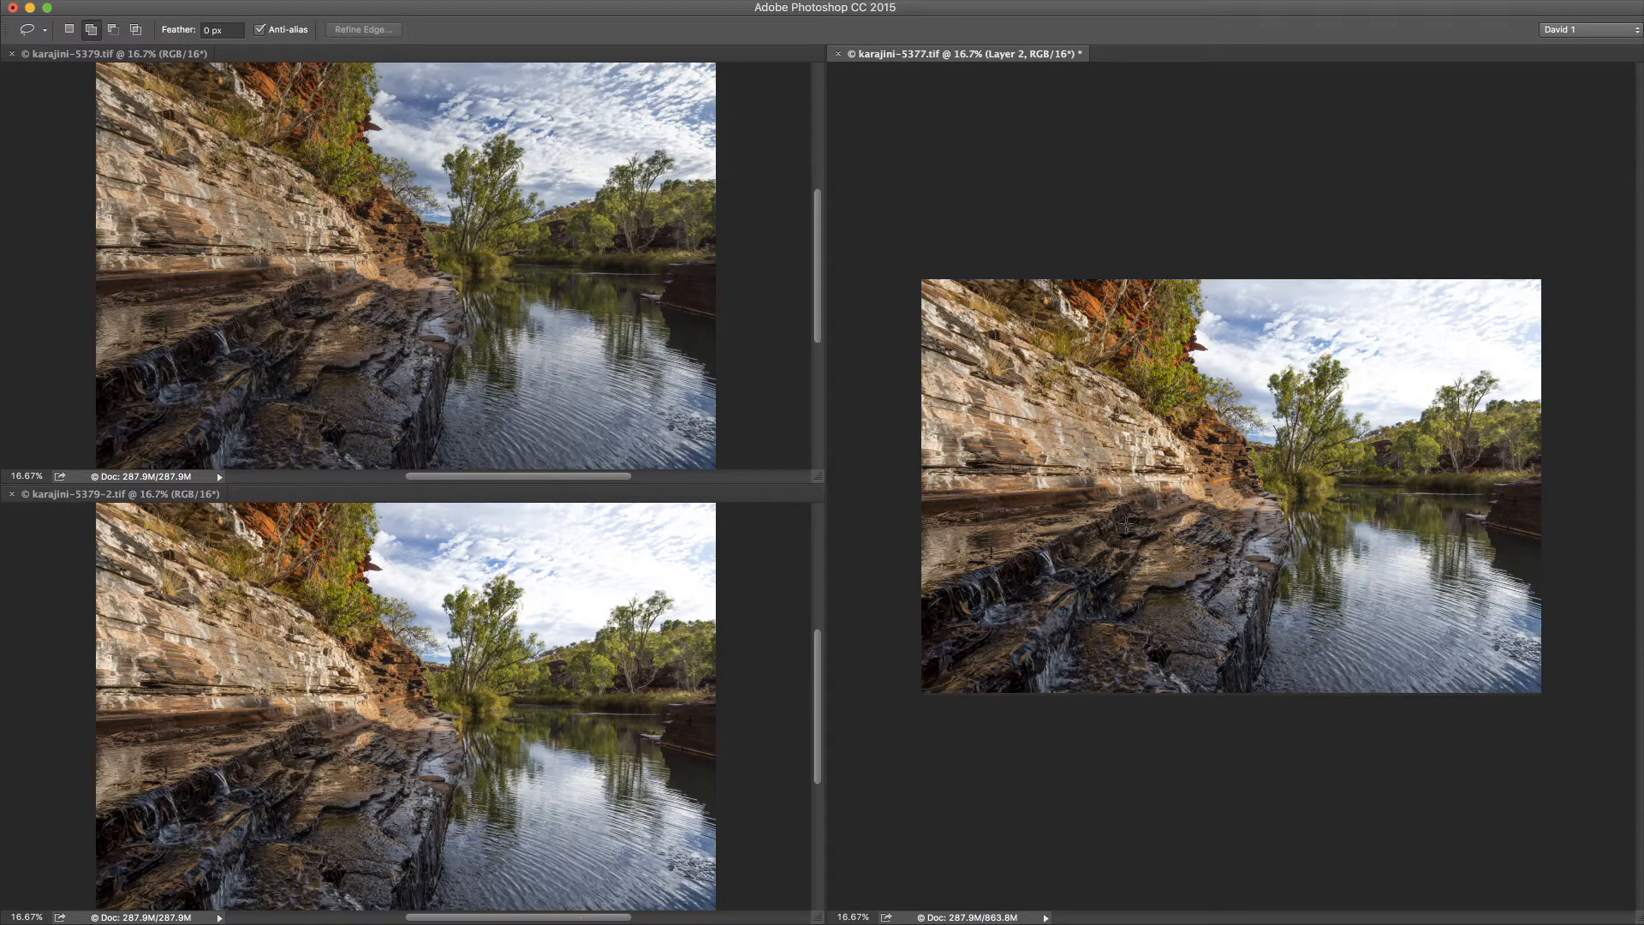
click(137, 495)
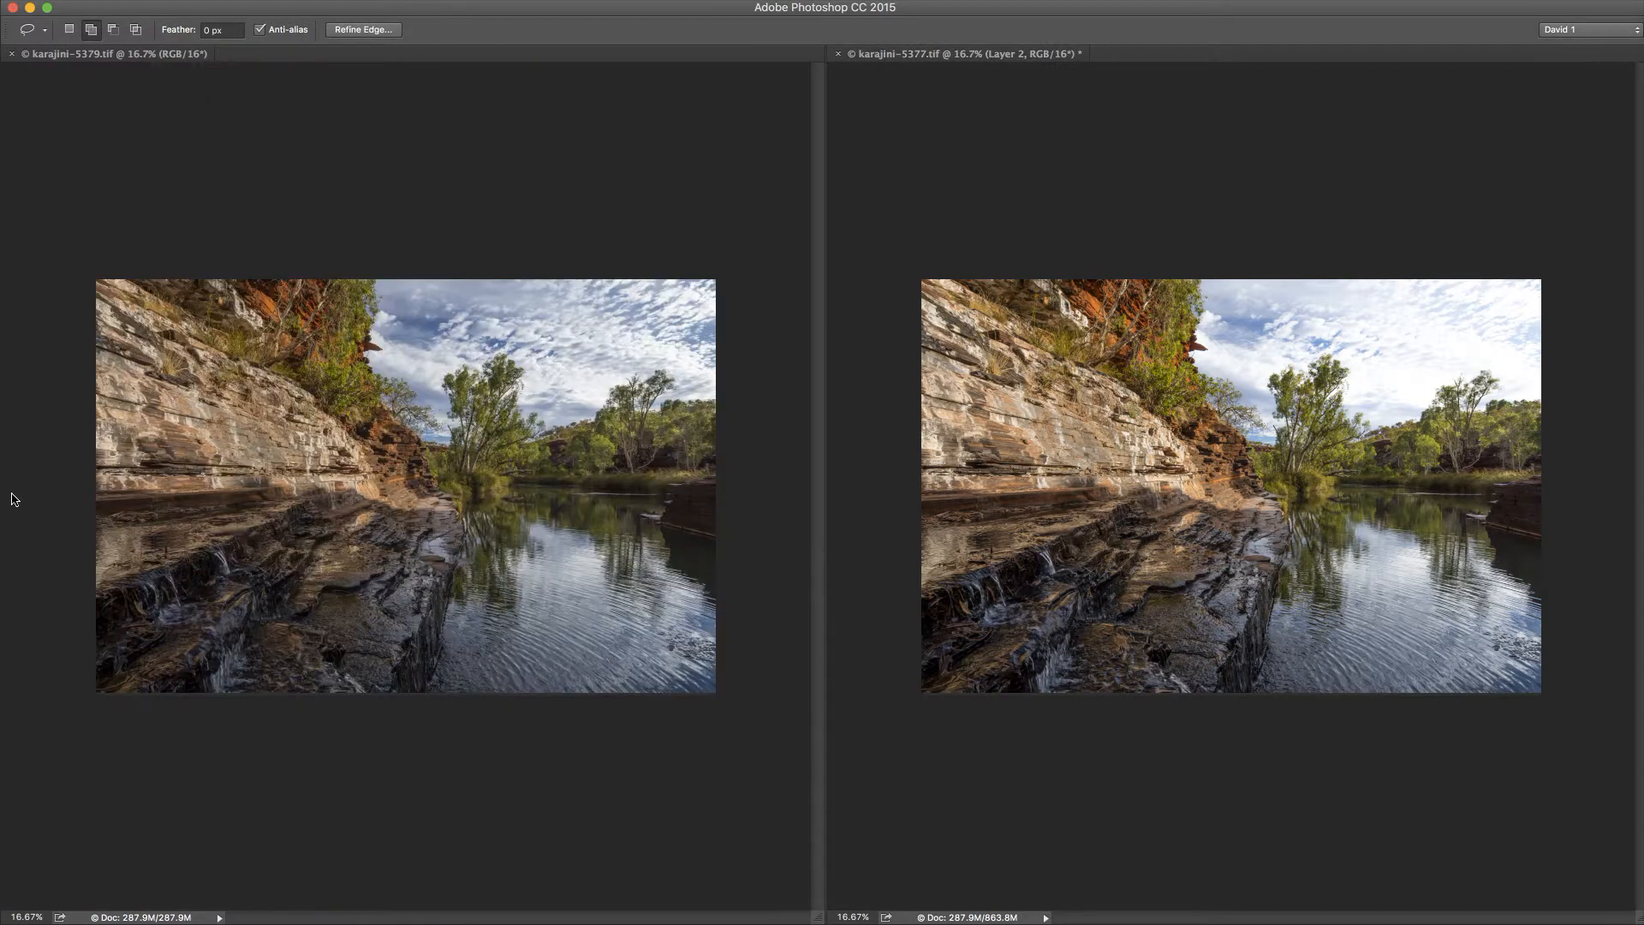
click(11, 494)
Step: Copy the whole karajini-5379.tif image onto the top of the karajini-5377.tif layer stack and close karajini-5379.tif
click(109, 60)
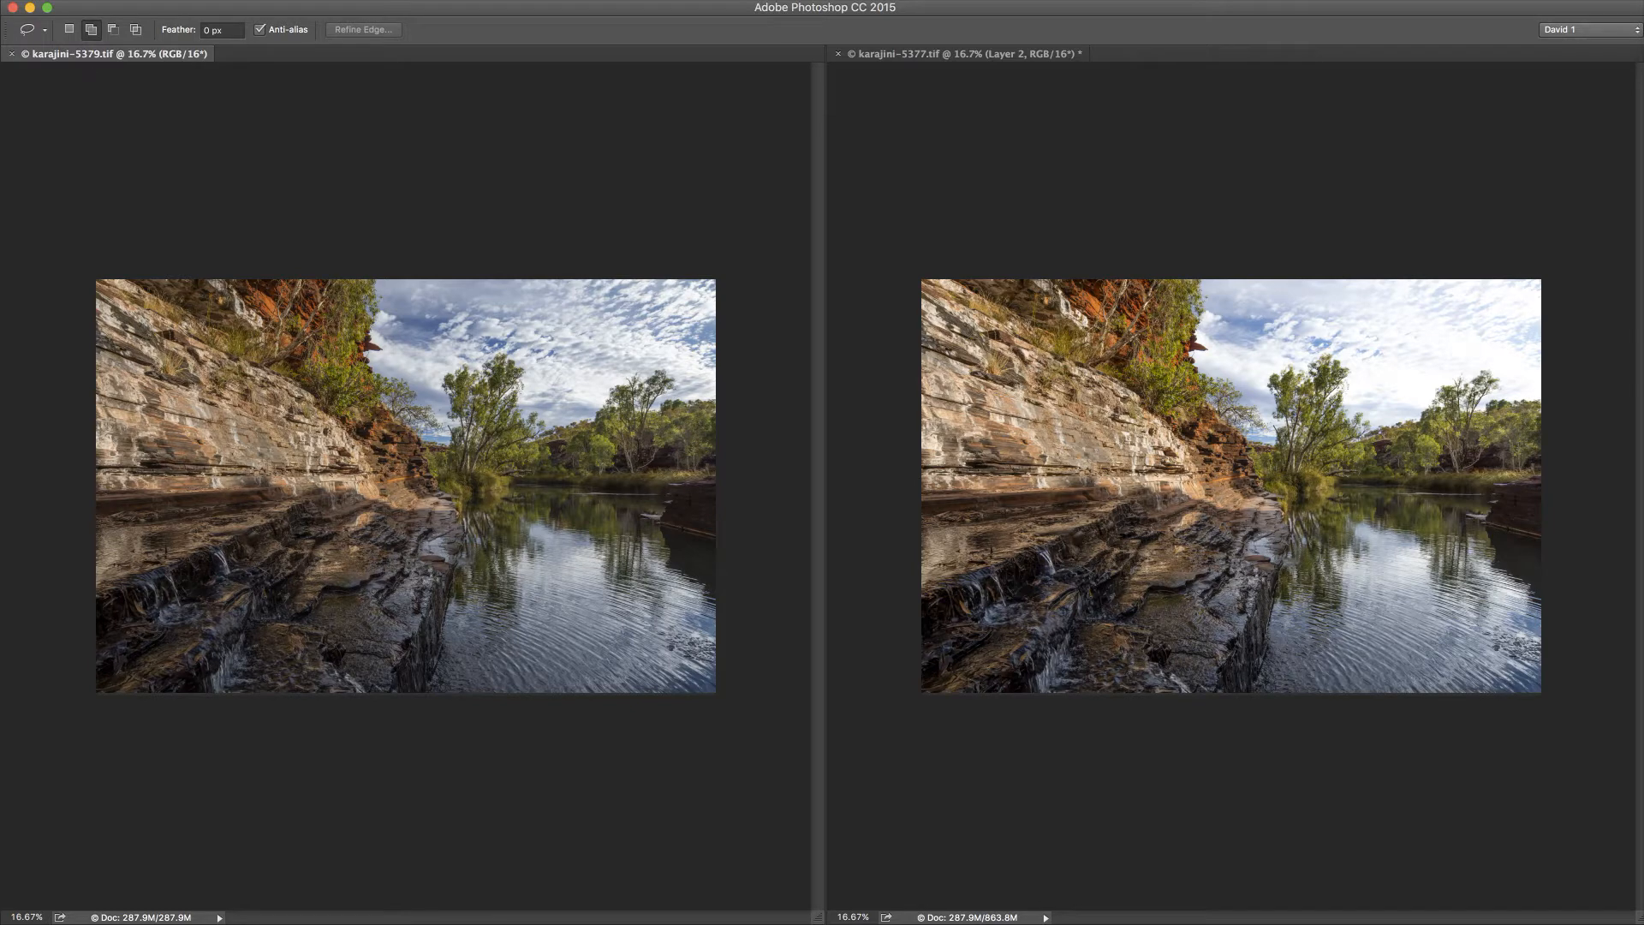
key(super+a)
click(940, 56)
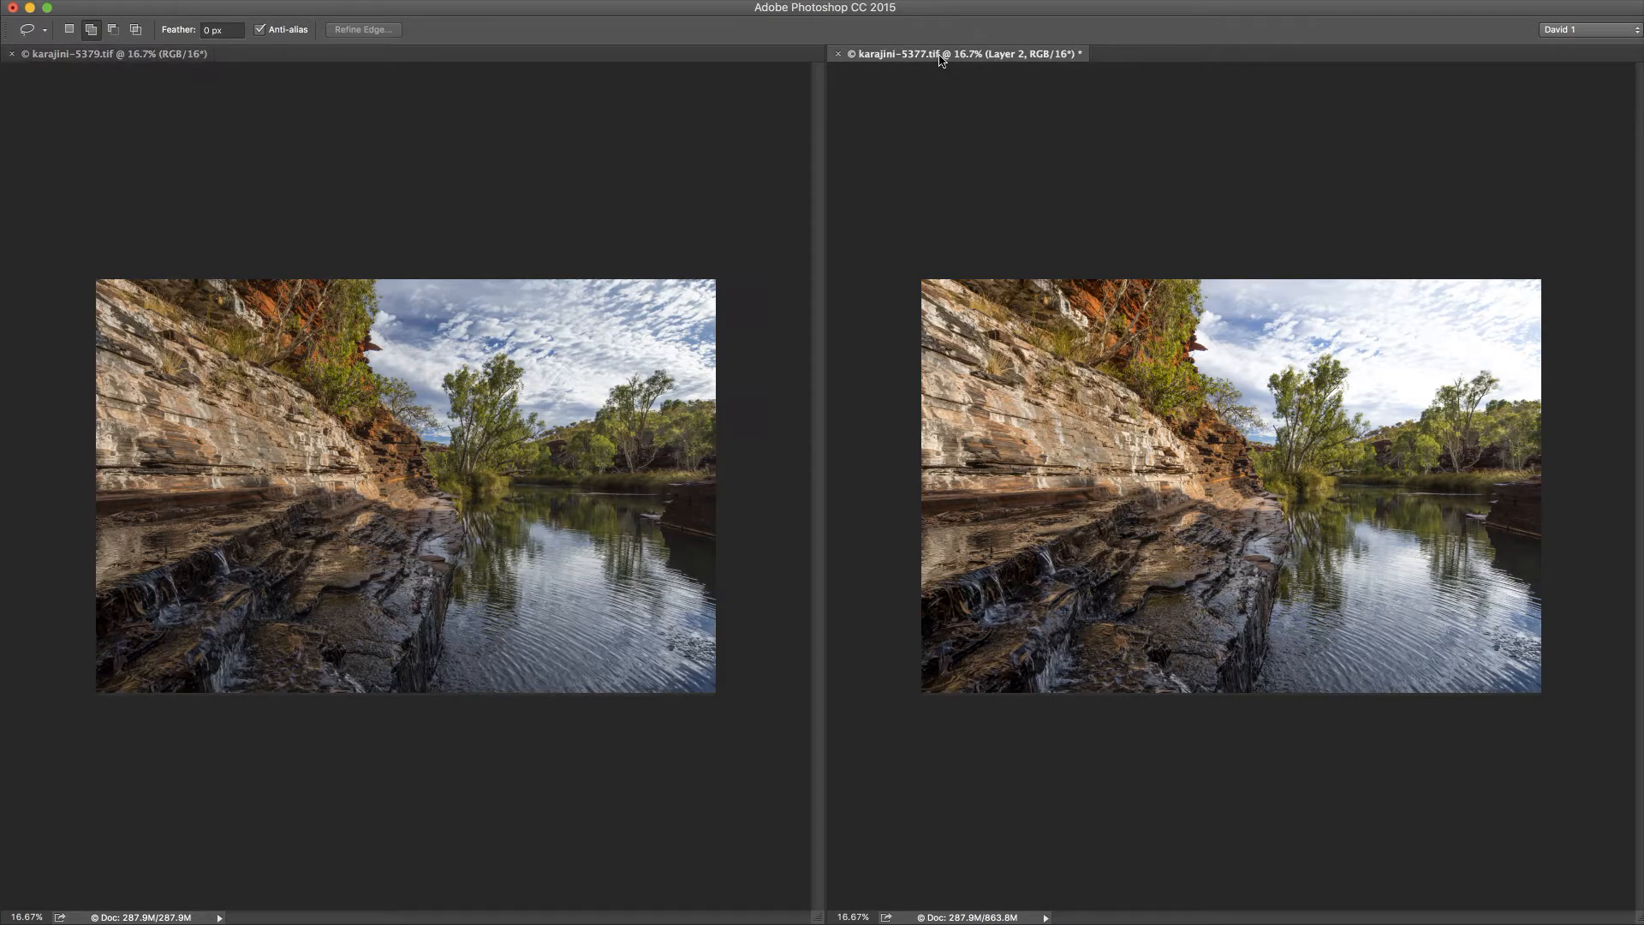
key(super+v)
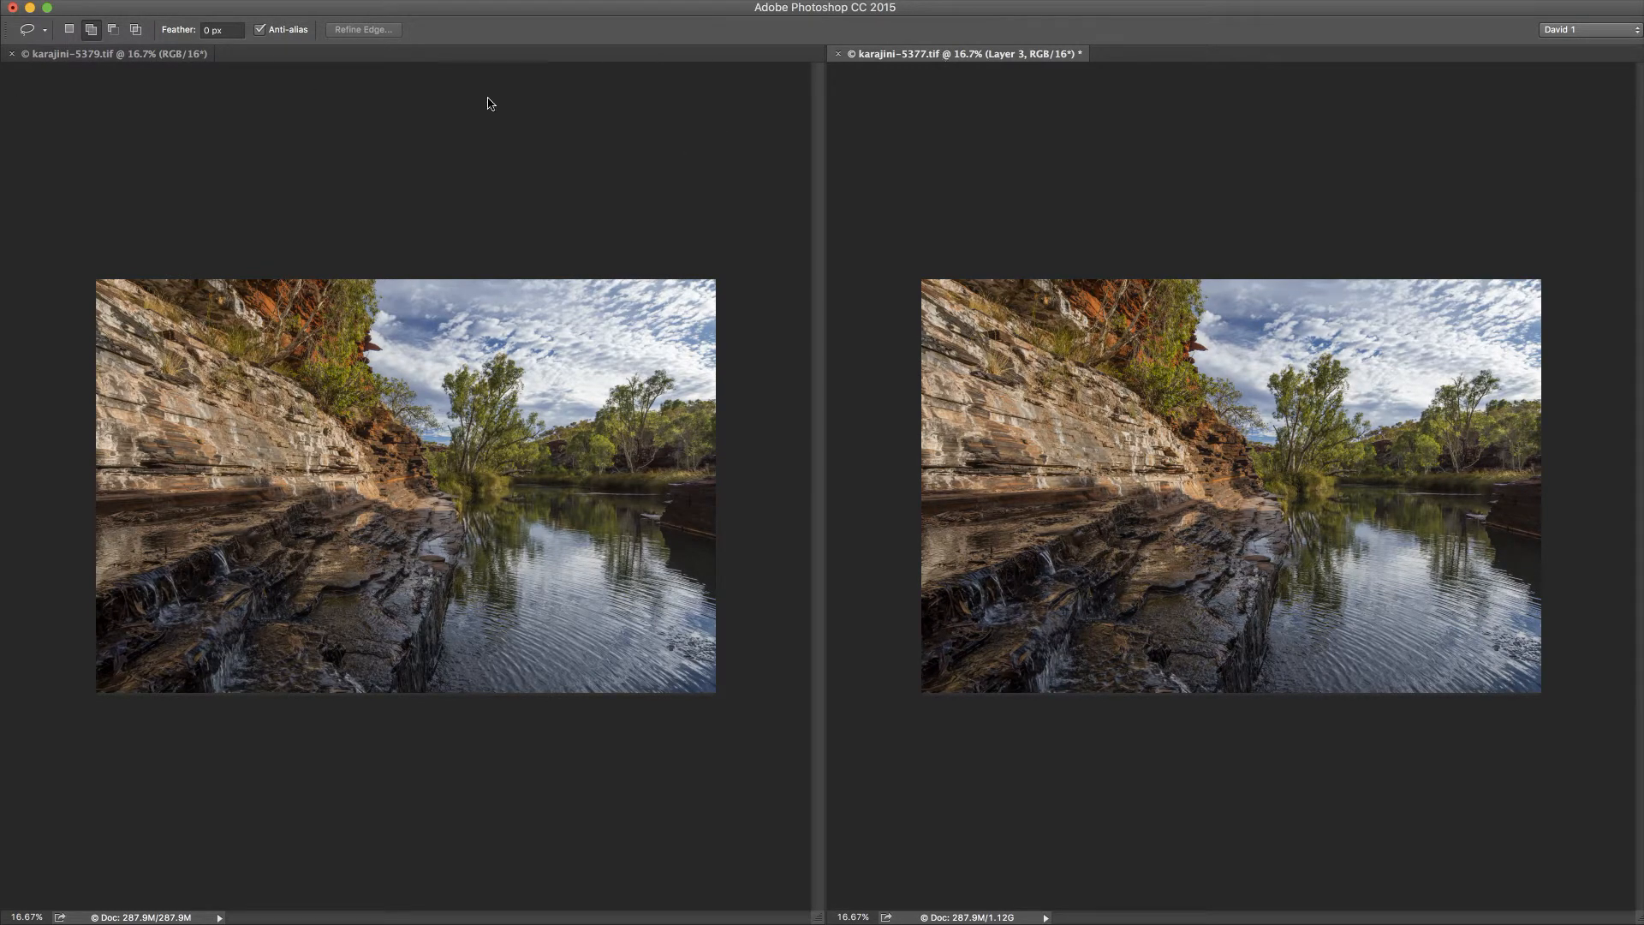
click(120, 55)
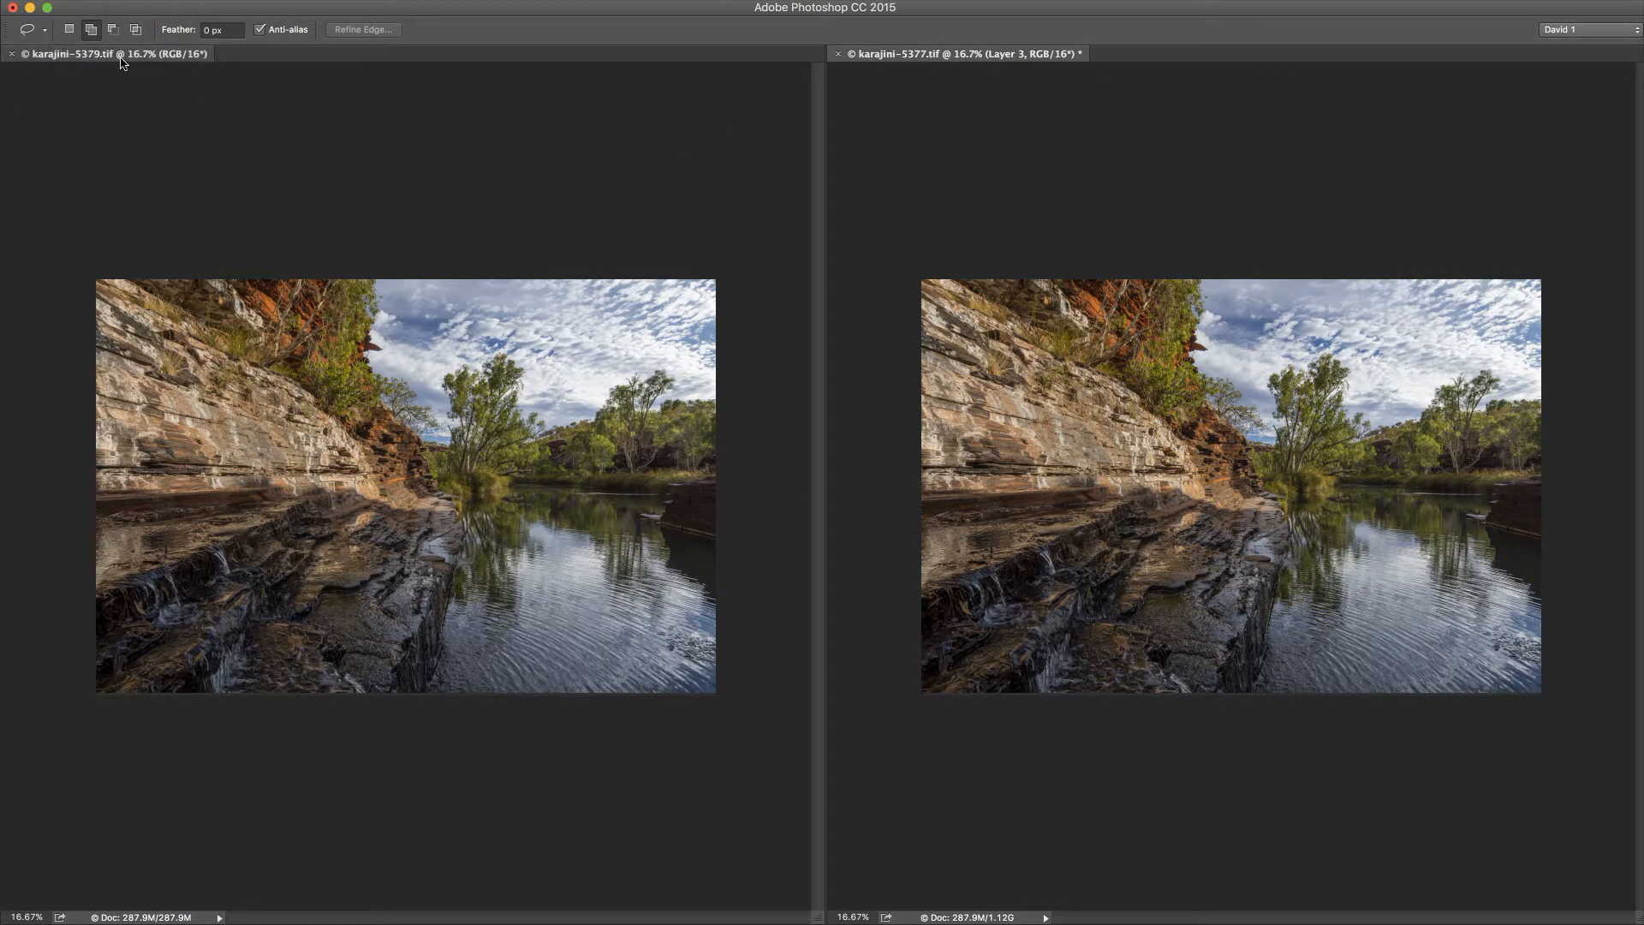
click(10, 55)
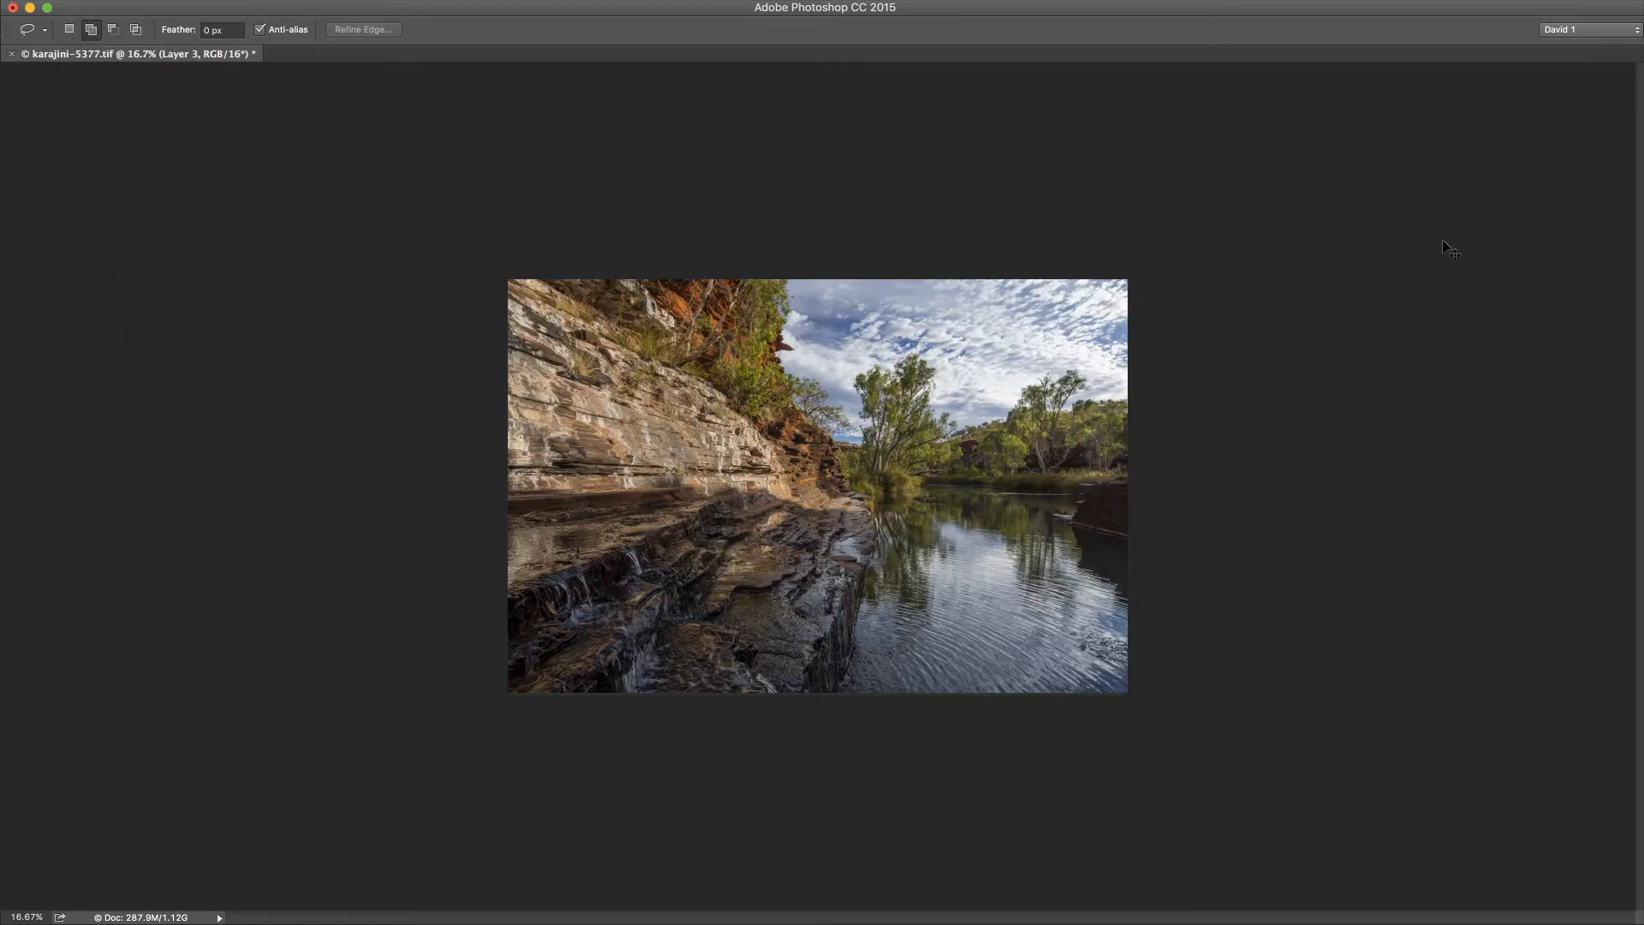
Step: Place the layer list beside the enlarged image and hide Layer 3 and Layer 2
key(super+equal)
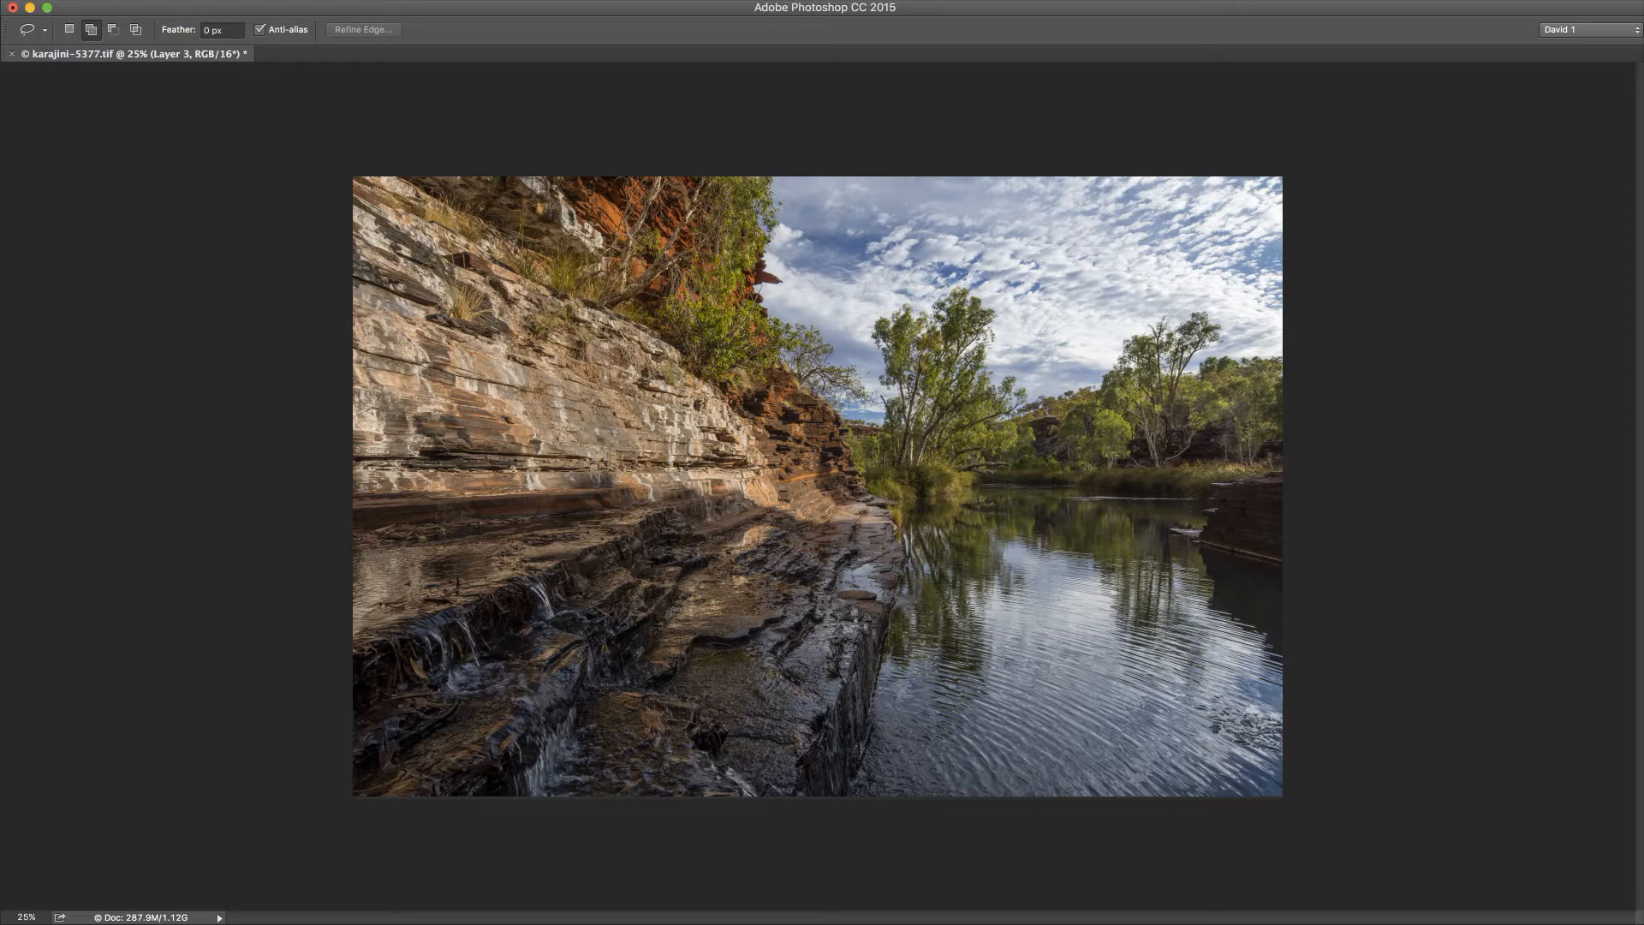
drag(1643, 624, 1448, 258)
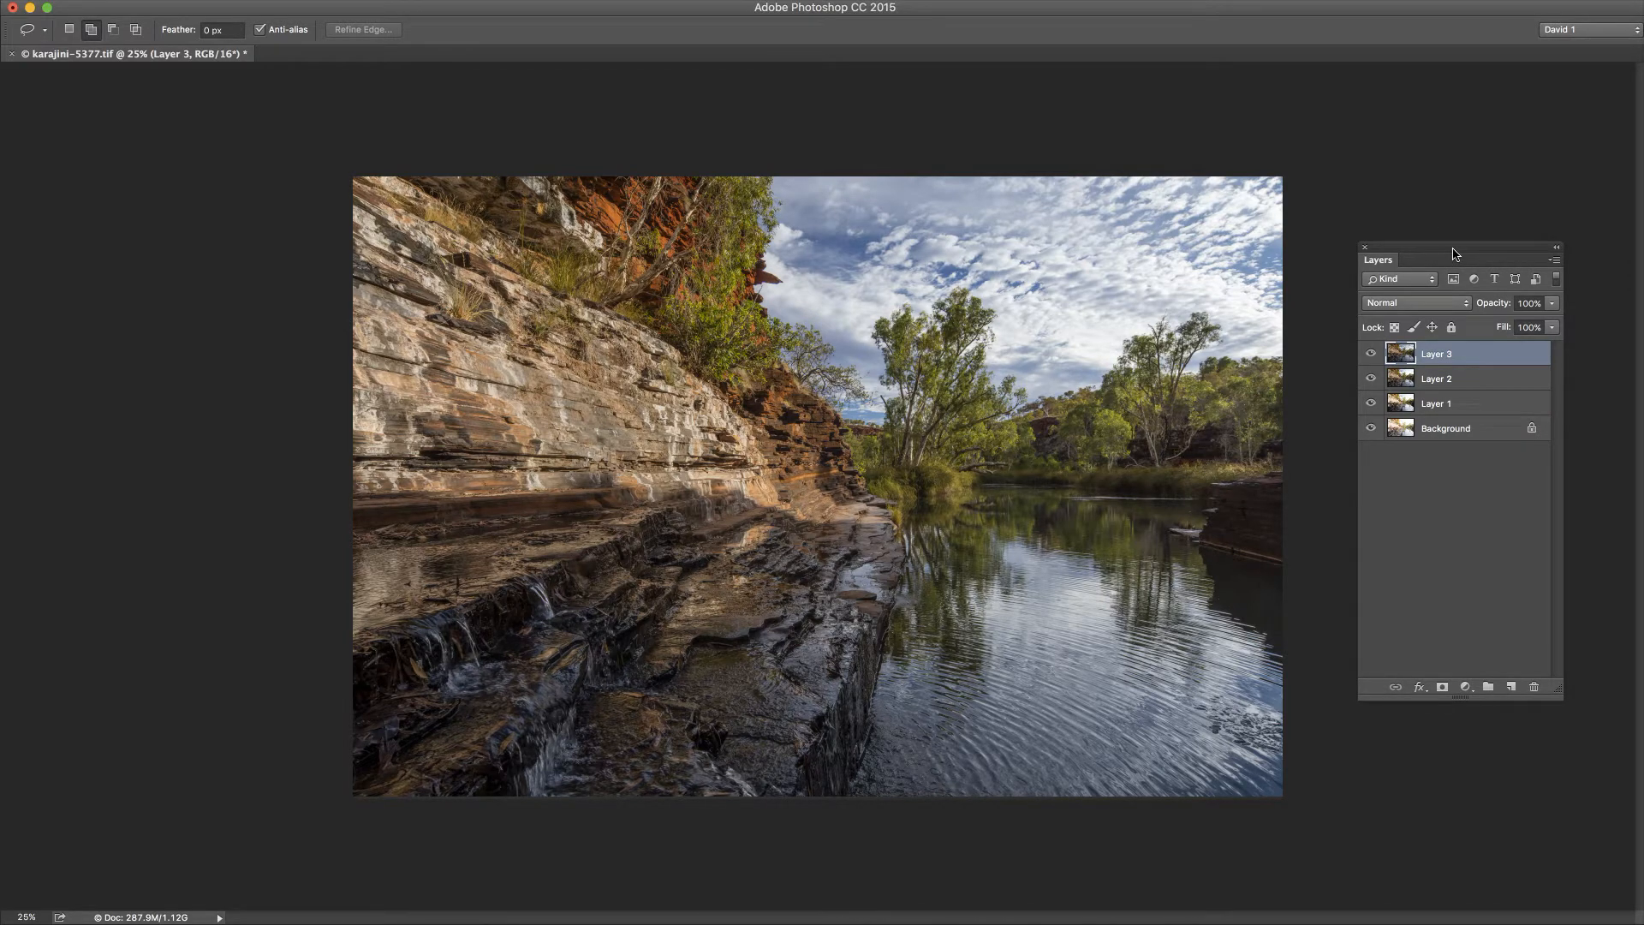
click(1371, 355)
click(1371, 355)
click(1371, 354)
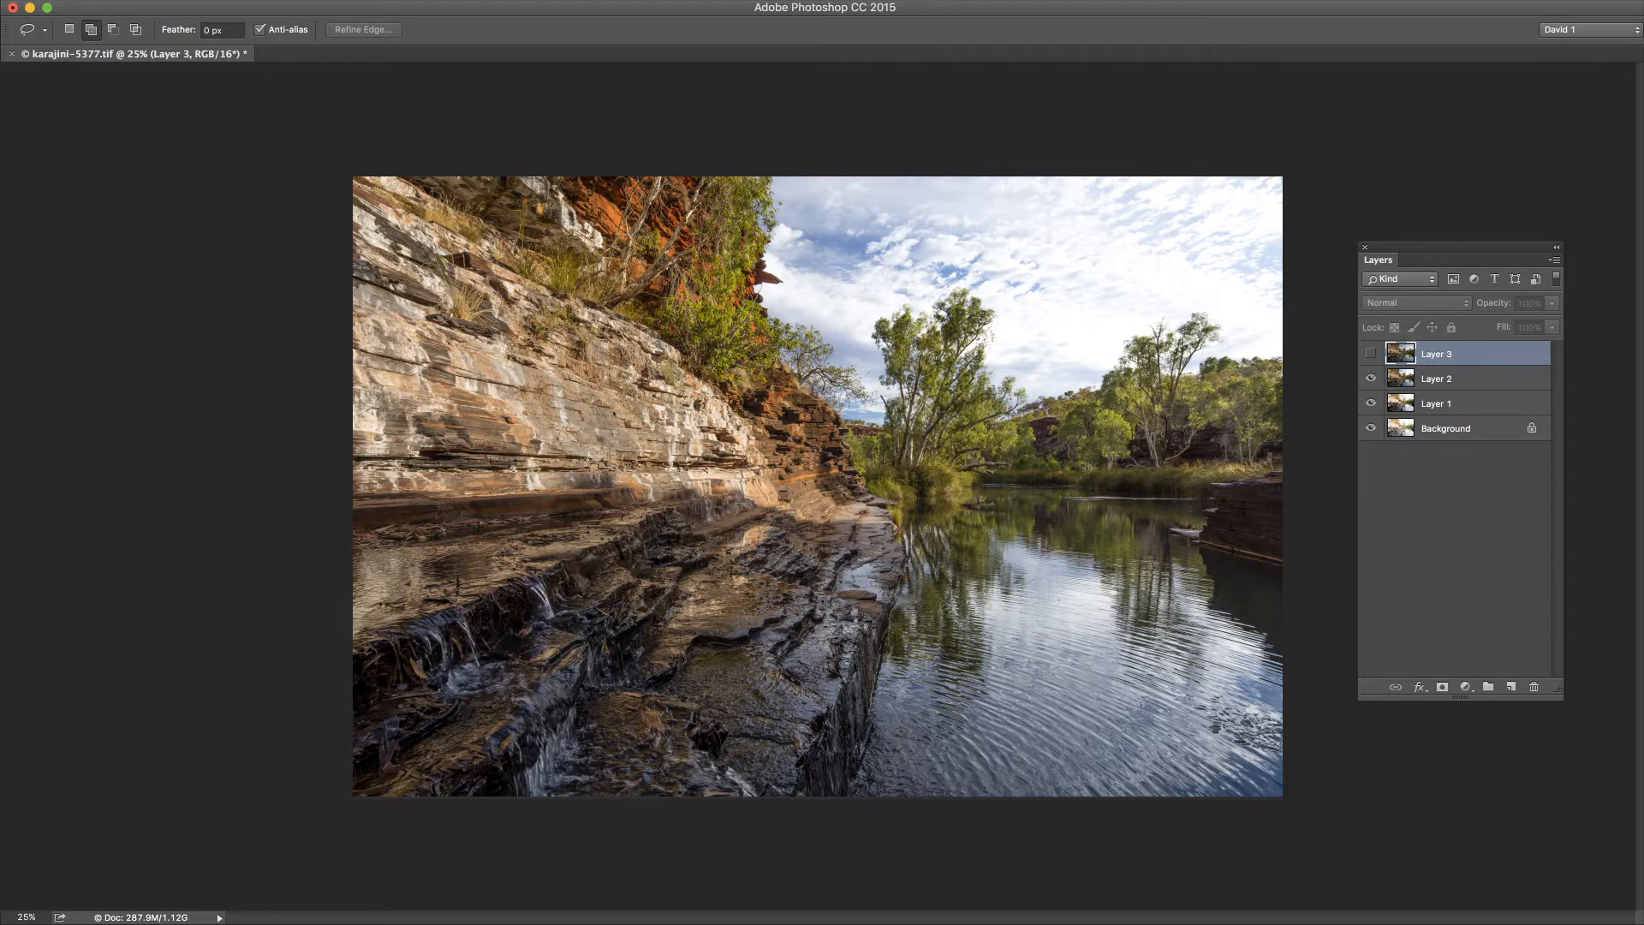
click(1370, 379)
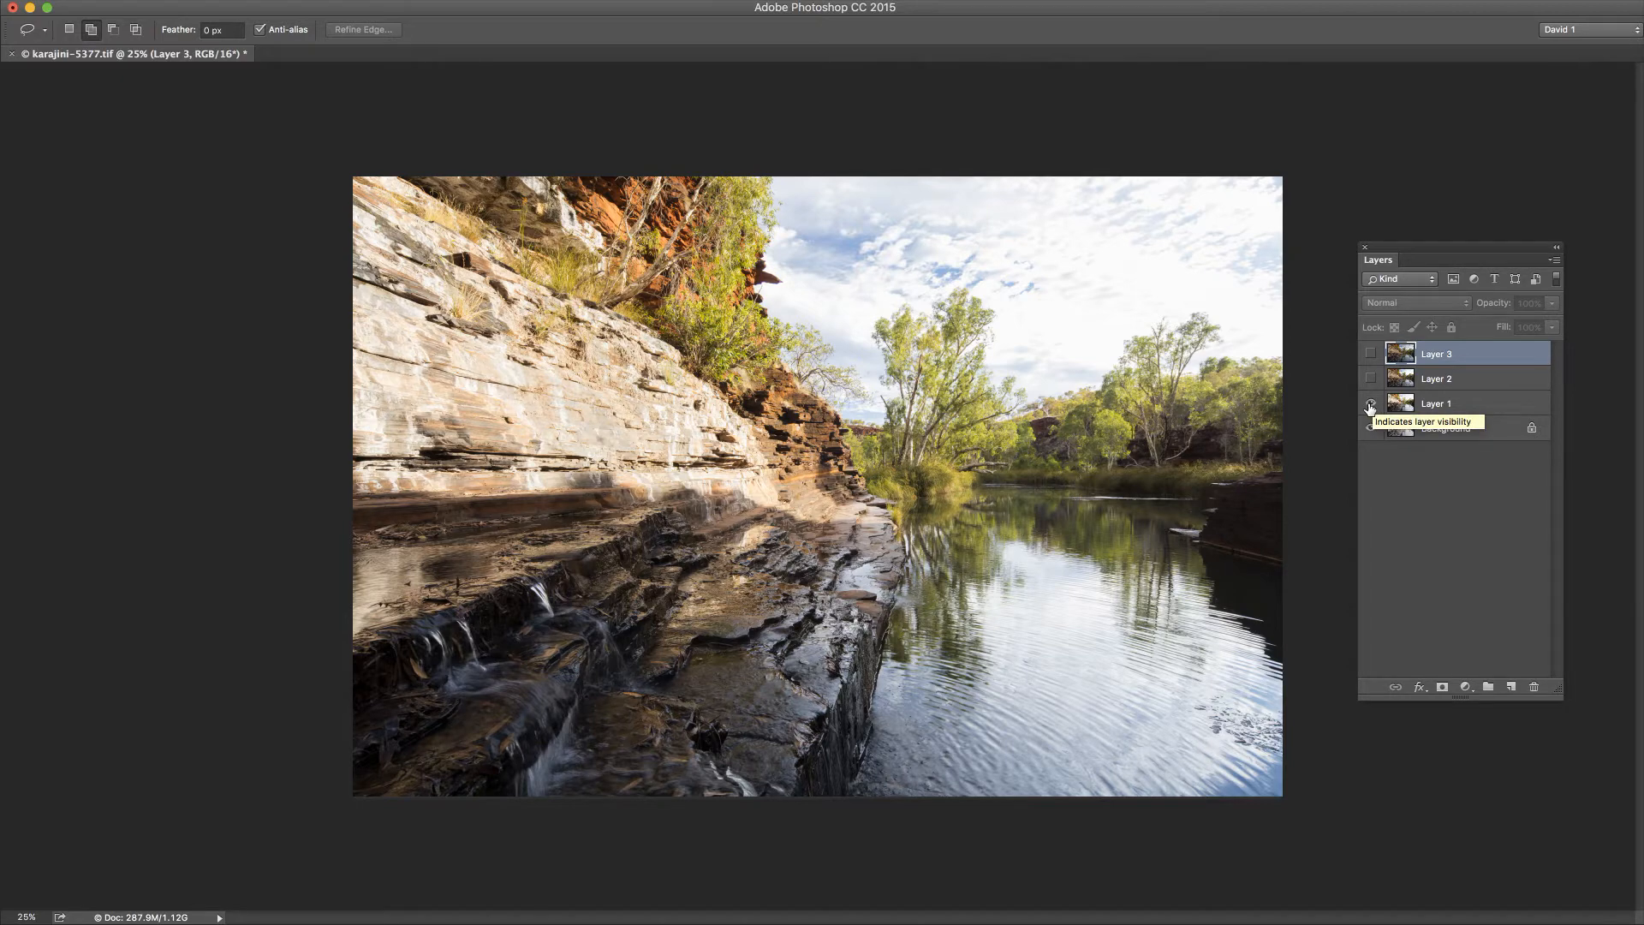
Step: Compare Layer 1 with the Background by switching its visibility off and on, and make Layer 1 the active layer
click(1370, 405)
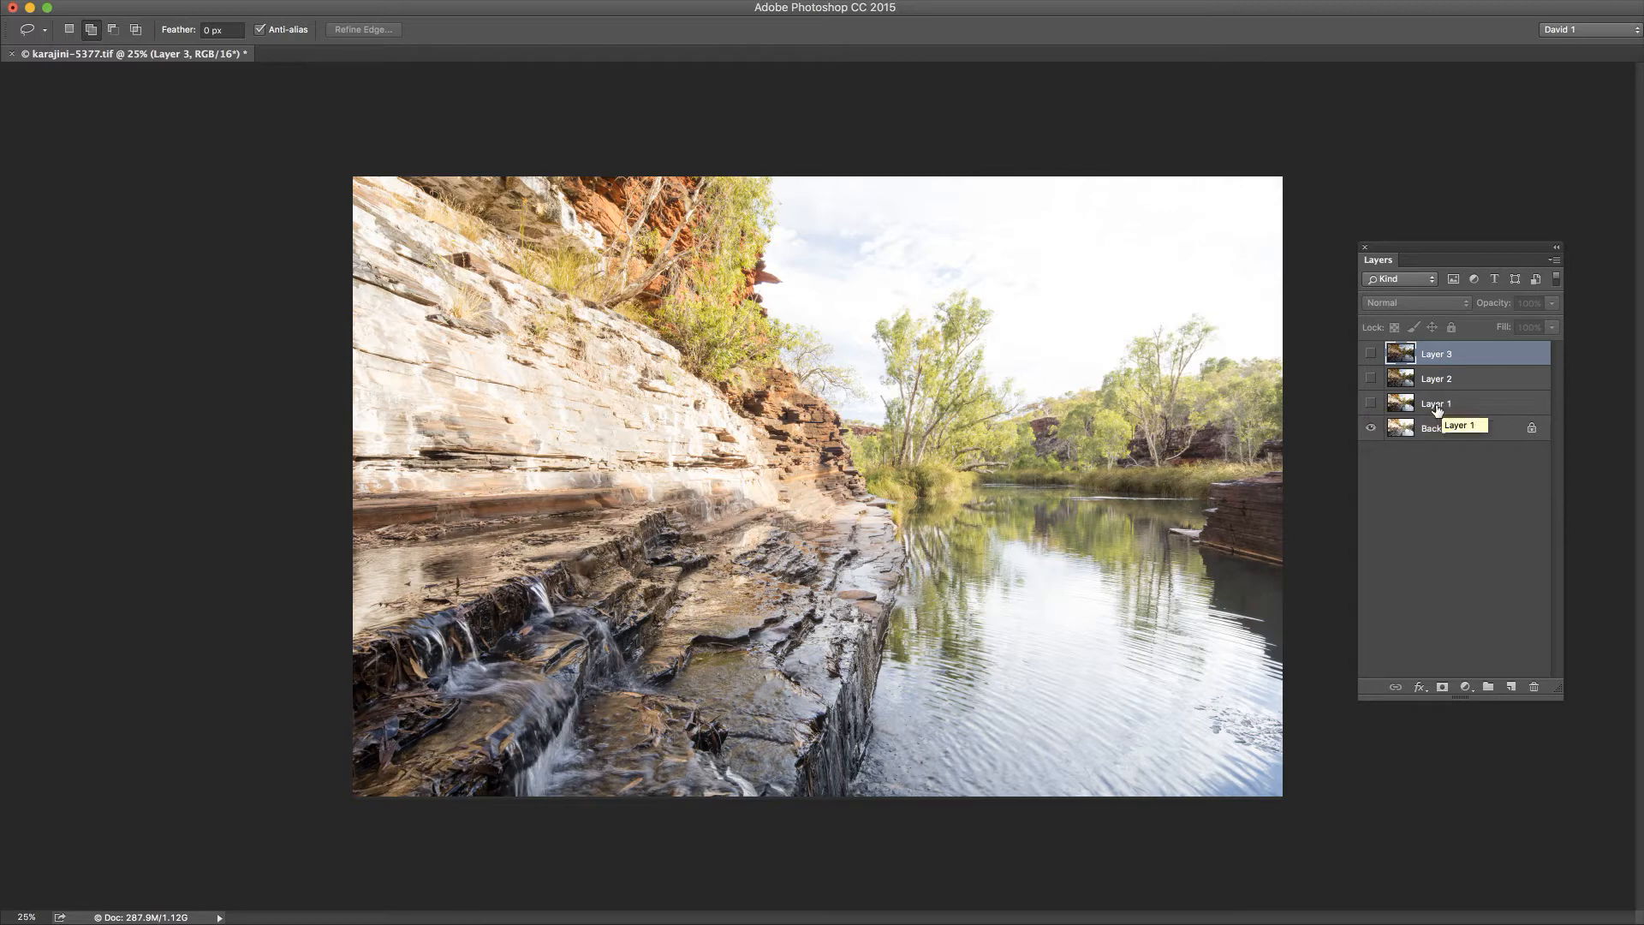
click(1370, 402)
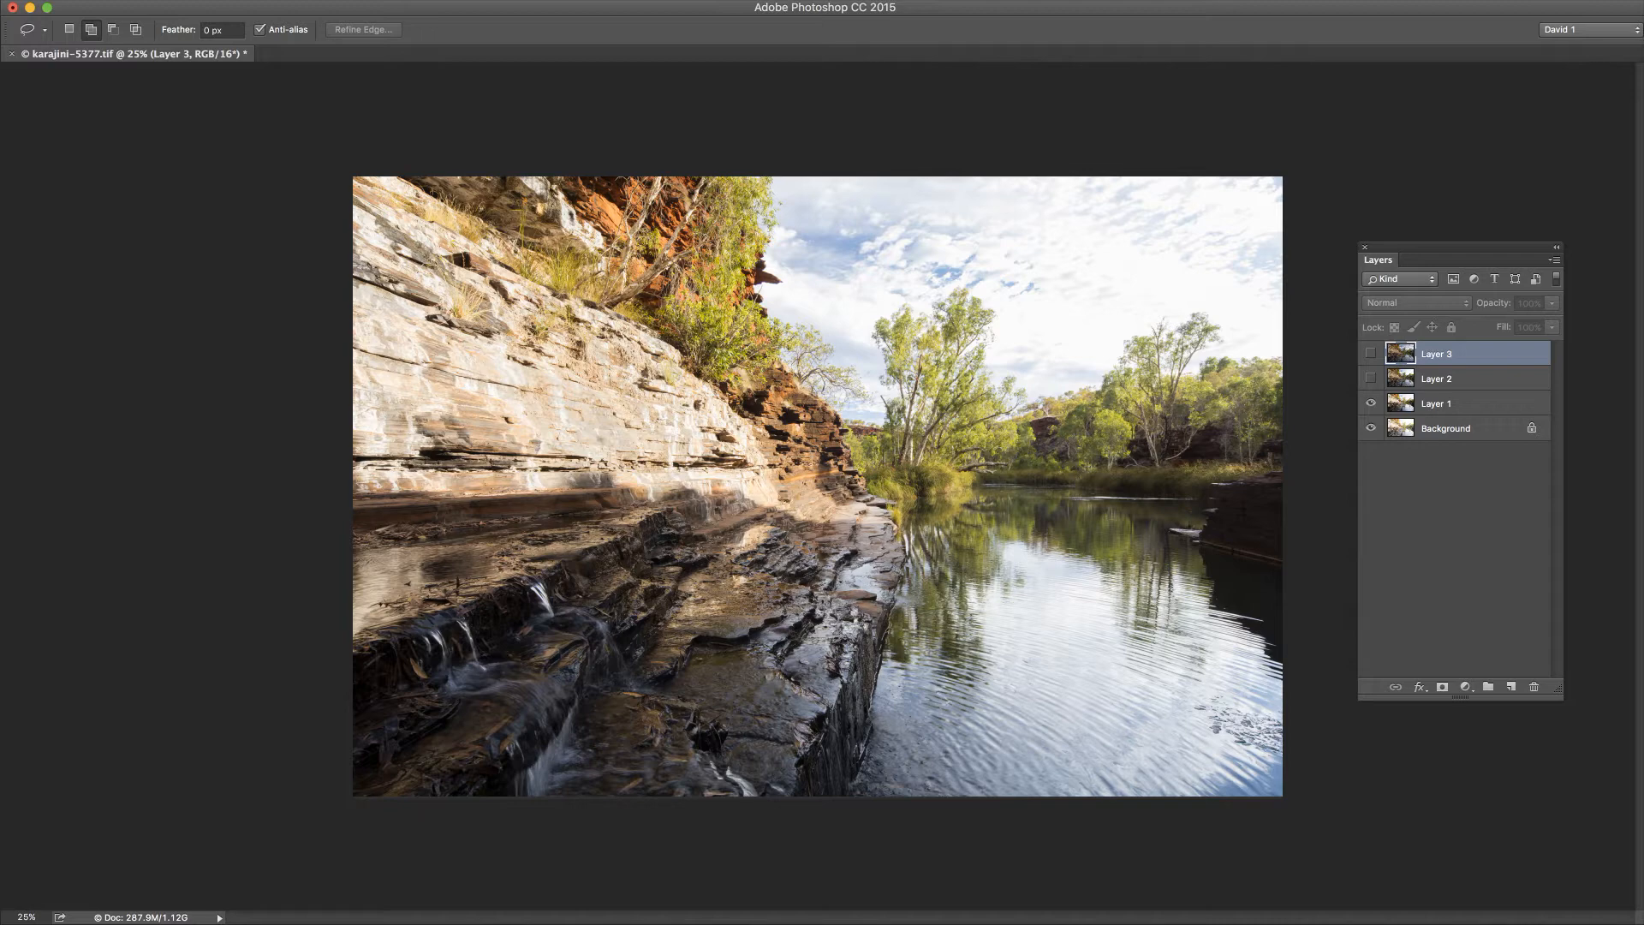
key(F7)
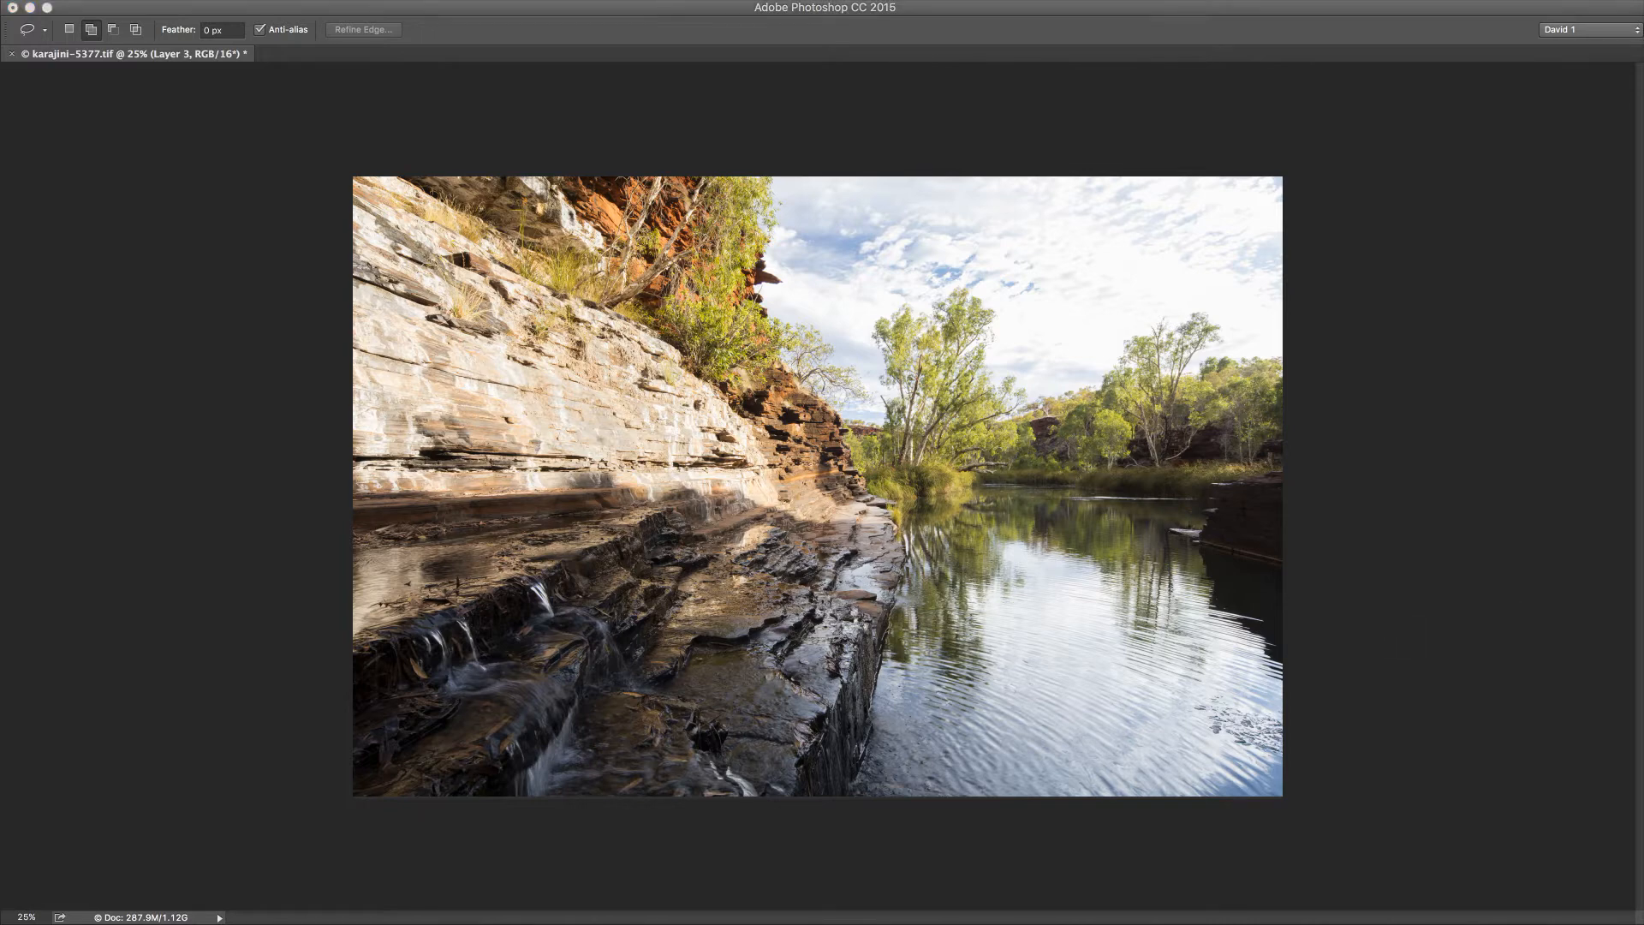
key(F7)
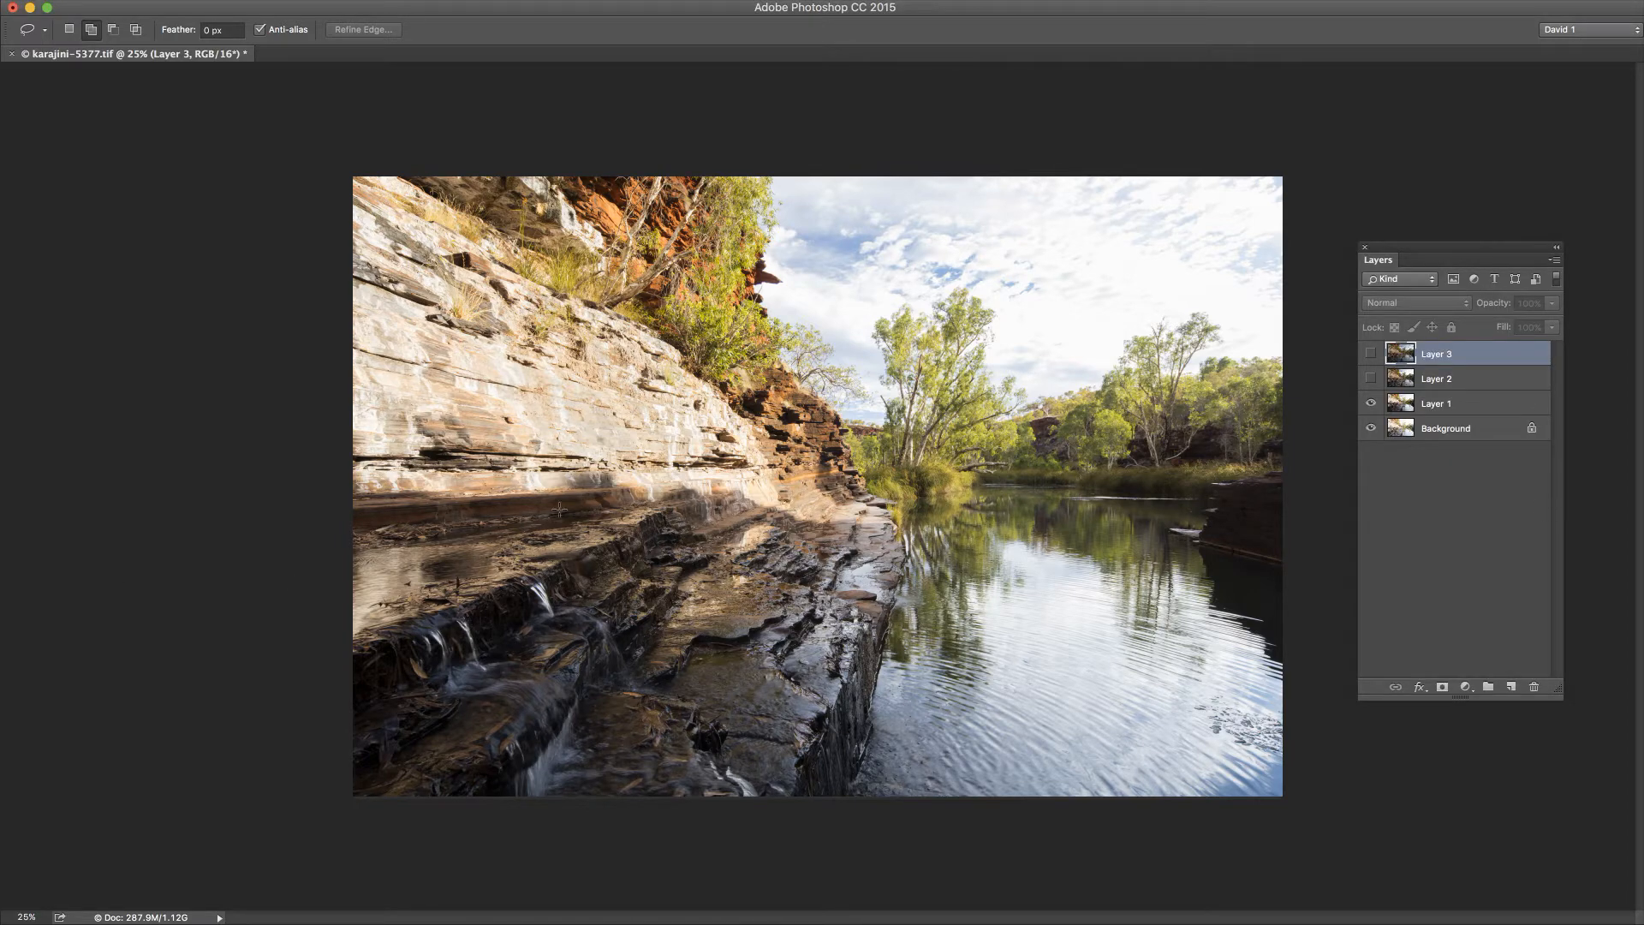
click(1438, 405)
click(1371, 404)
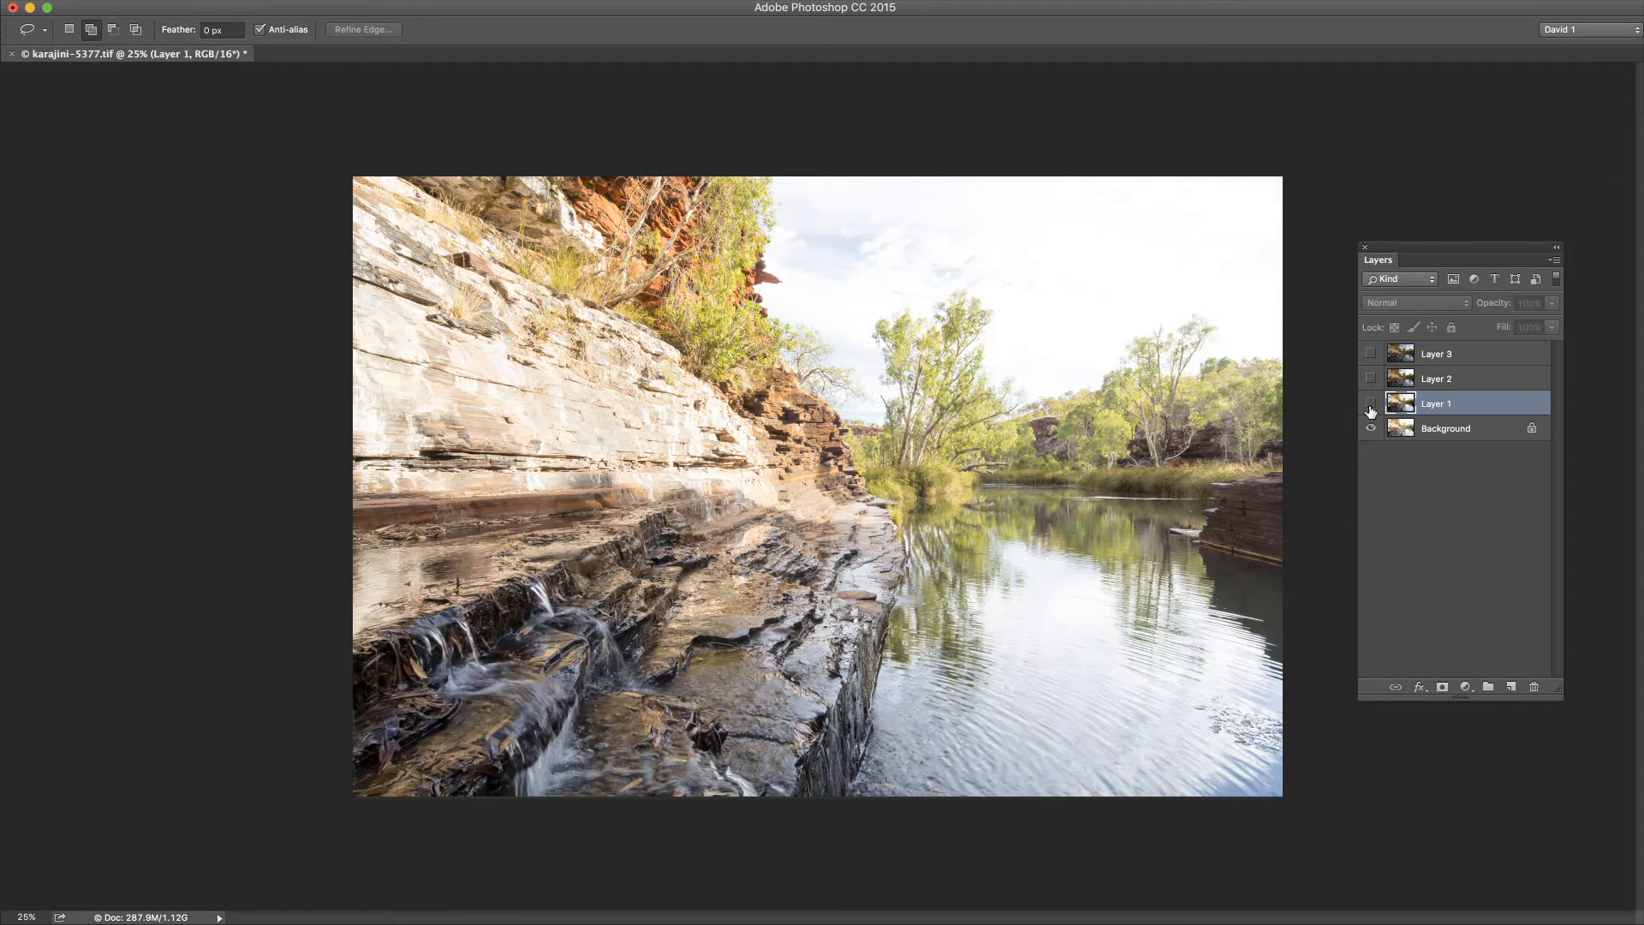
click(1371, 404)
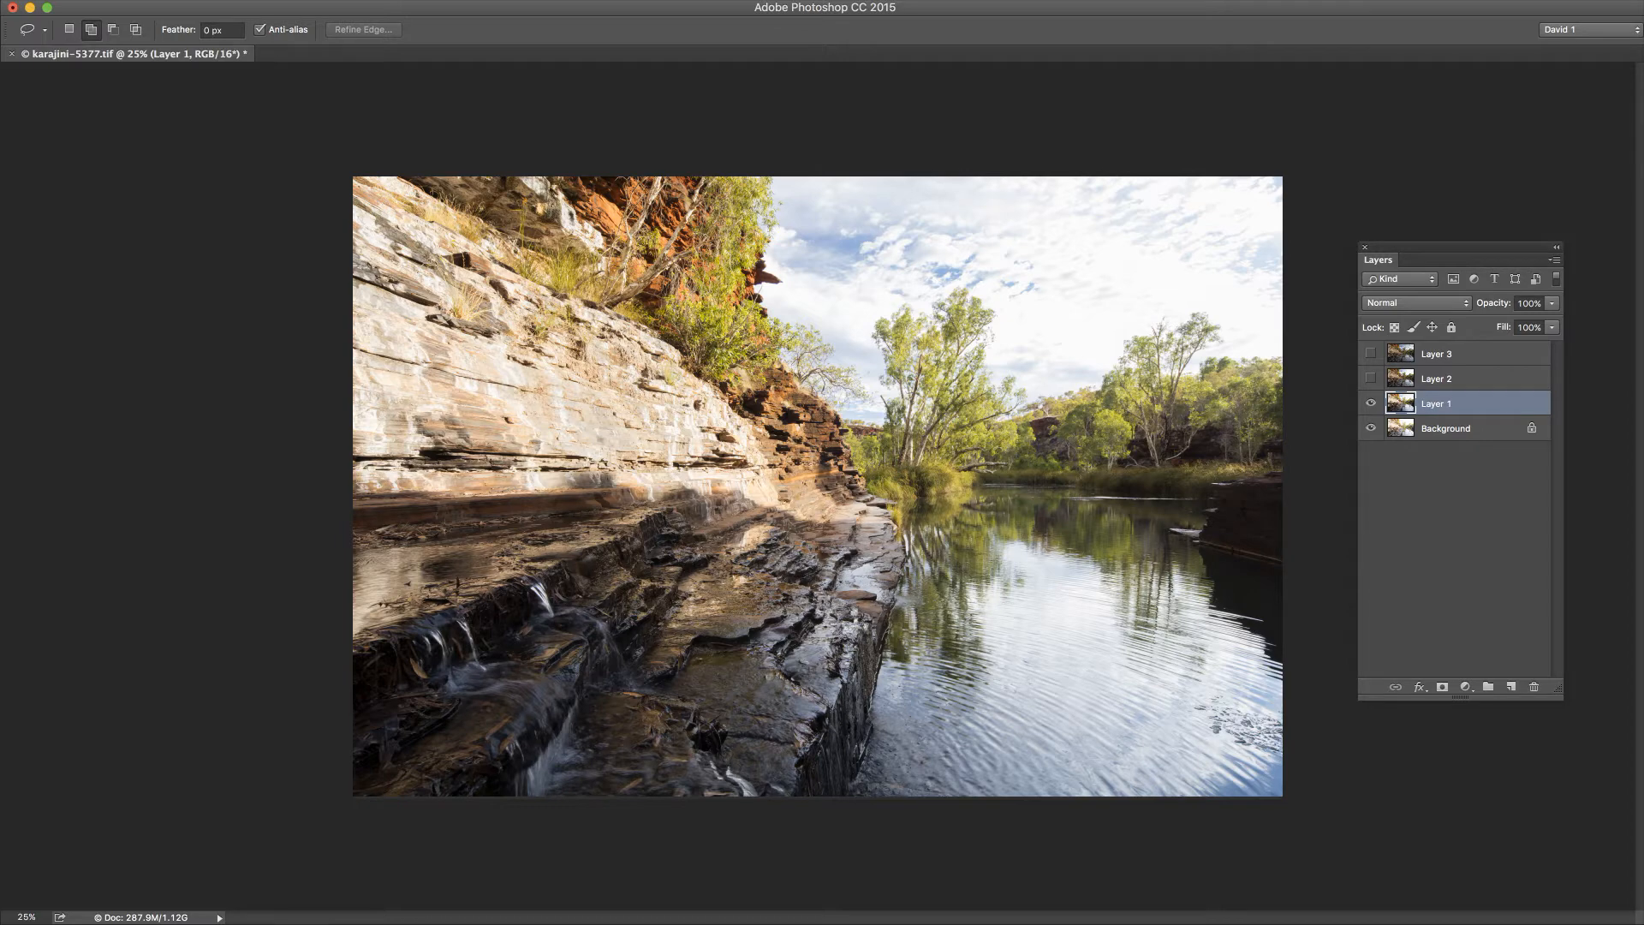
Step: Lasso the dark rock shelf in the foreground and add the shadowed rock on the river's right bank to the selection
drag(1643, 141, 117, 156)
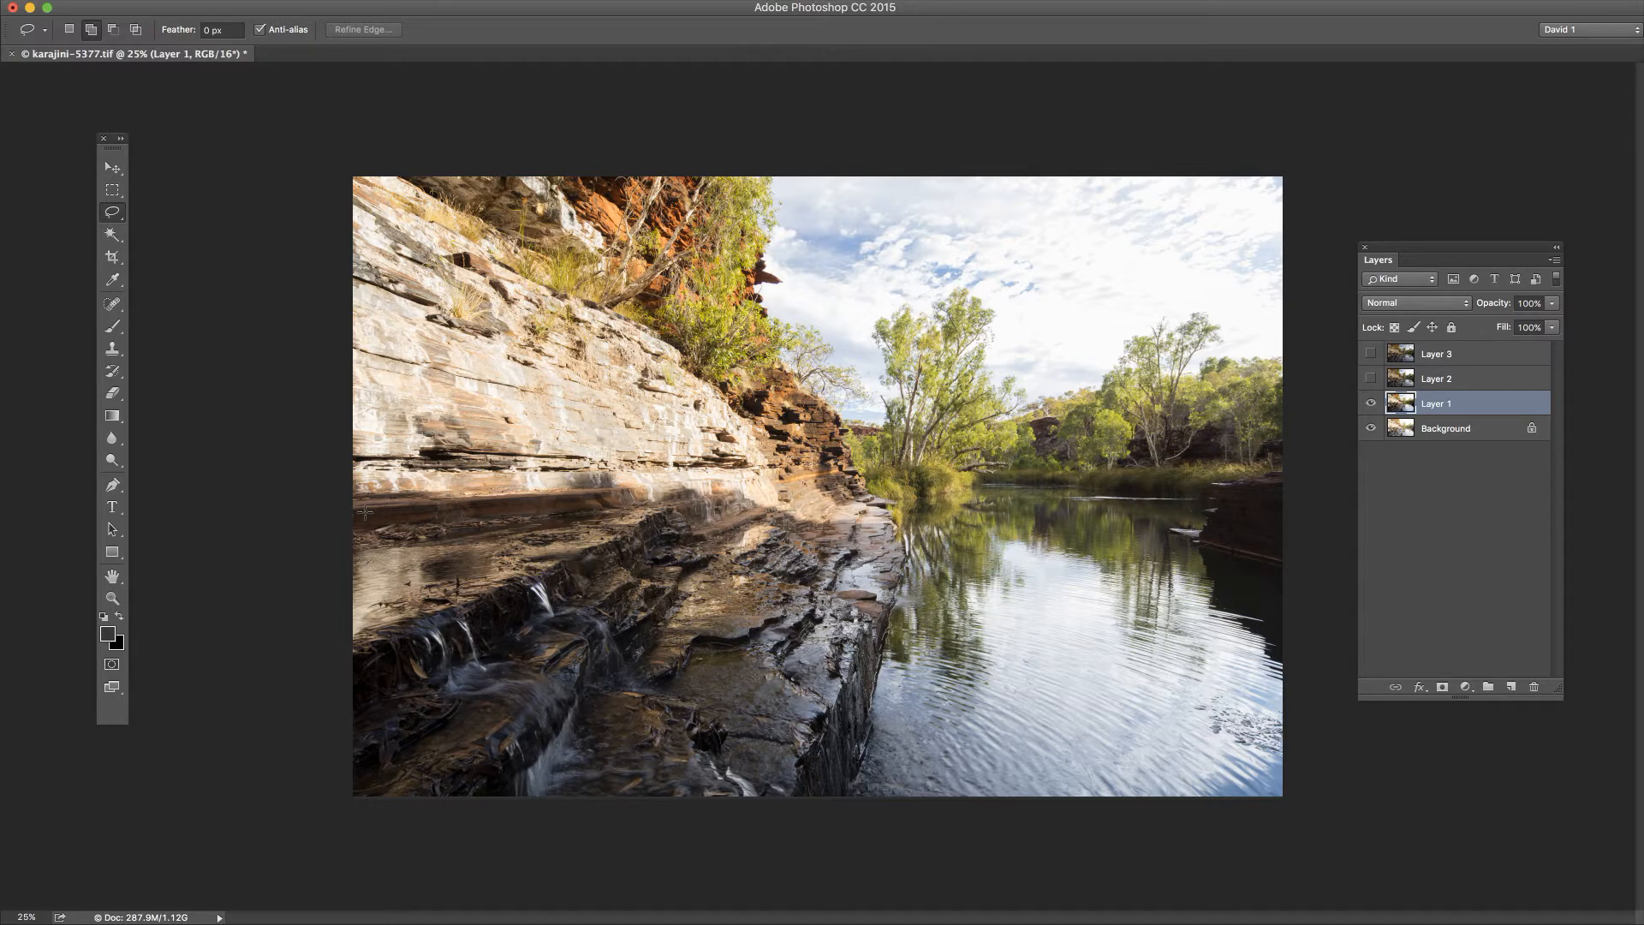
drag(365, 512, 595, 515)
mouse_move(867, 726)
mouse_down()
mouse_move(831, 825)
mouse_move(799, 836)
mouse_move(202, 867)
mouse_move(232, 581)
mouse_move(210, 504)
mouse_move(272, 498)
mouse_up()
mouse_move(1215, 485)
mouse_down()
mouse_move(1209, 512)
mouse_move(1203, 483)
mouse_move(1084, 490)
mouse_move(1175, 500)
mouse_move(1226, 604)
mouse_move(1293, 664)
mouse_move(1317, 620)
mouse_move(1299, 532)
mouse_up()
mouse_move(1332, 625)
mouse_down()
mouse_move(1303, 624)
mouse_move(1333, 614)
mouse_move(1318, 587)
mouse_move(1330, 507)
mouse_up()
Step: Invert the rock selection and compare Layer 1 with the Background by toggling its visibility
click(1, 0)
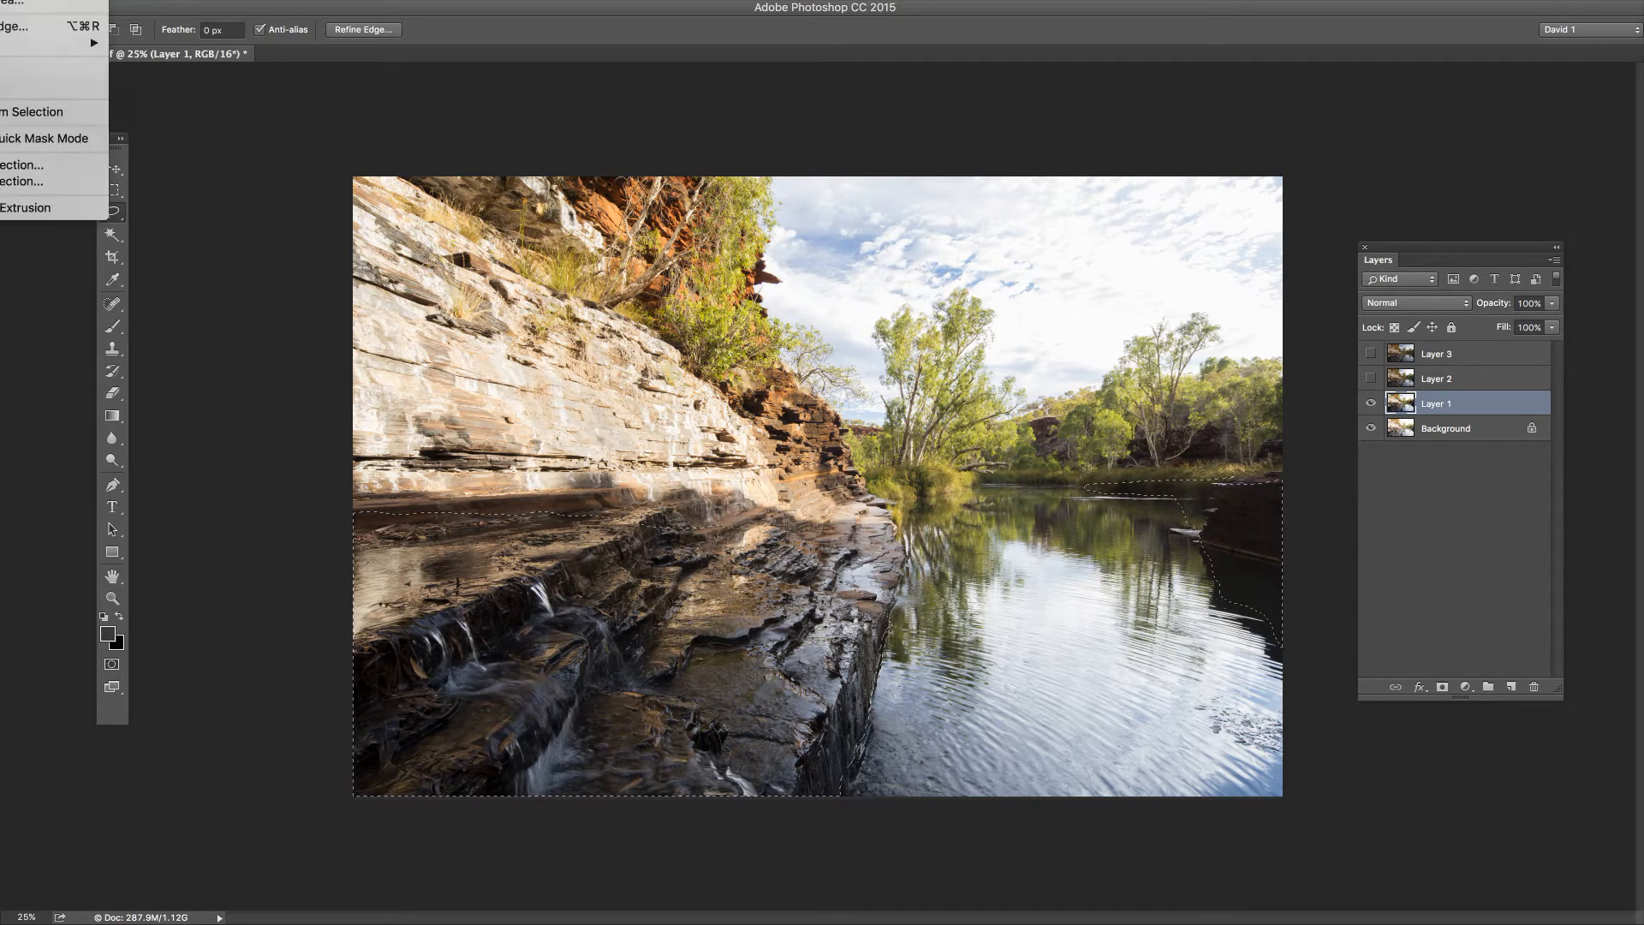
click(8, 0)
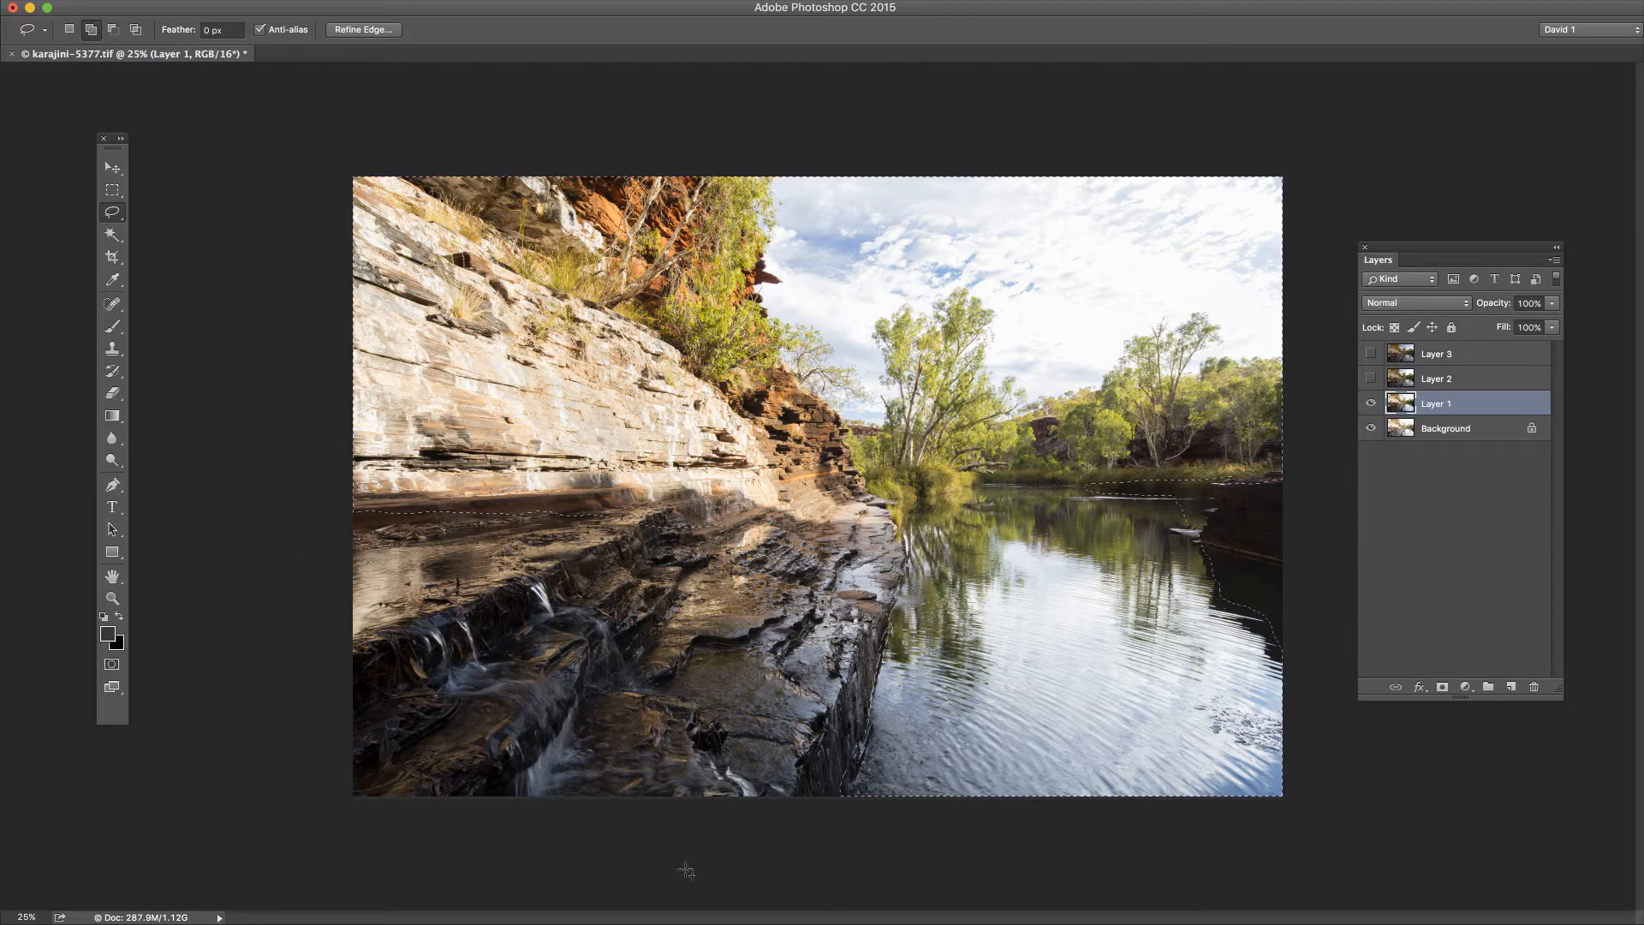
click(1371, 404)
click(1371, 404)
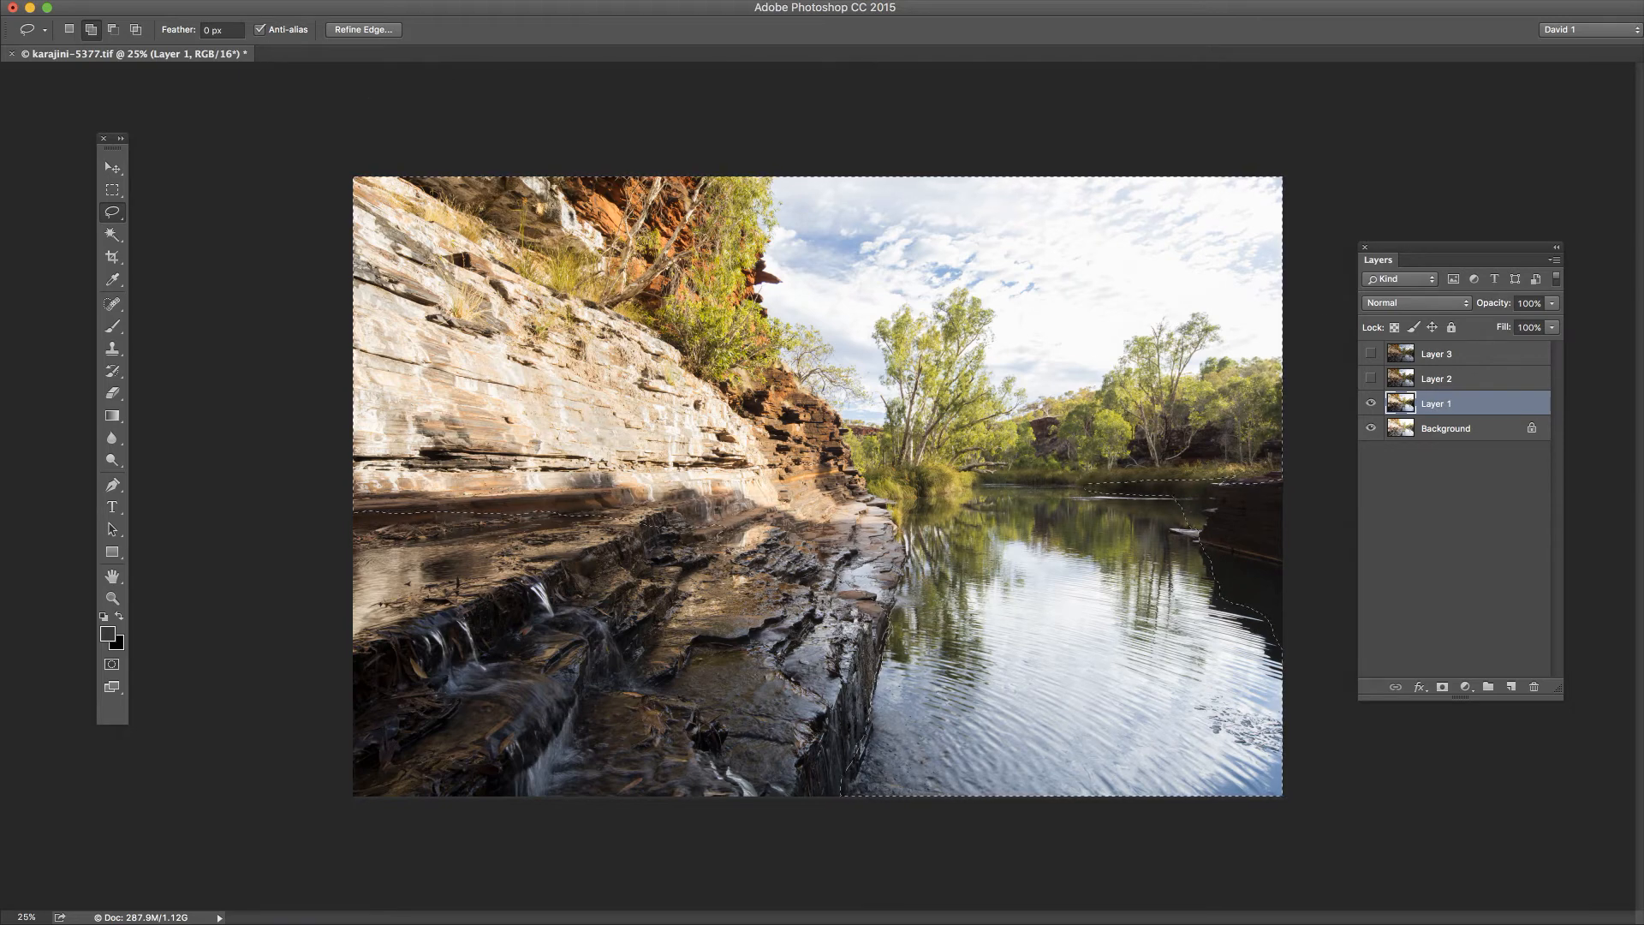
Step: Add a Reveal Selection layer mask to Layer 1
click(0, 0)
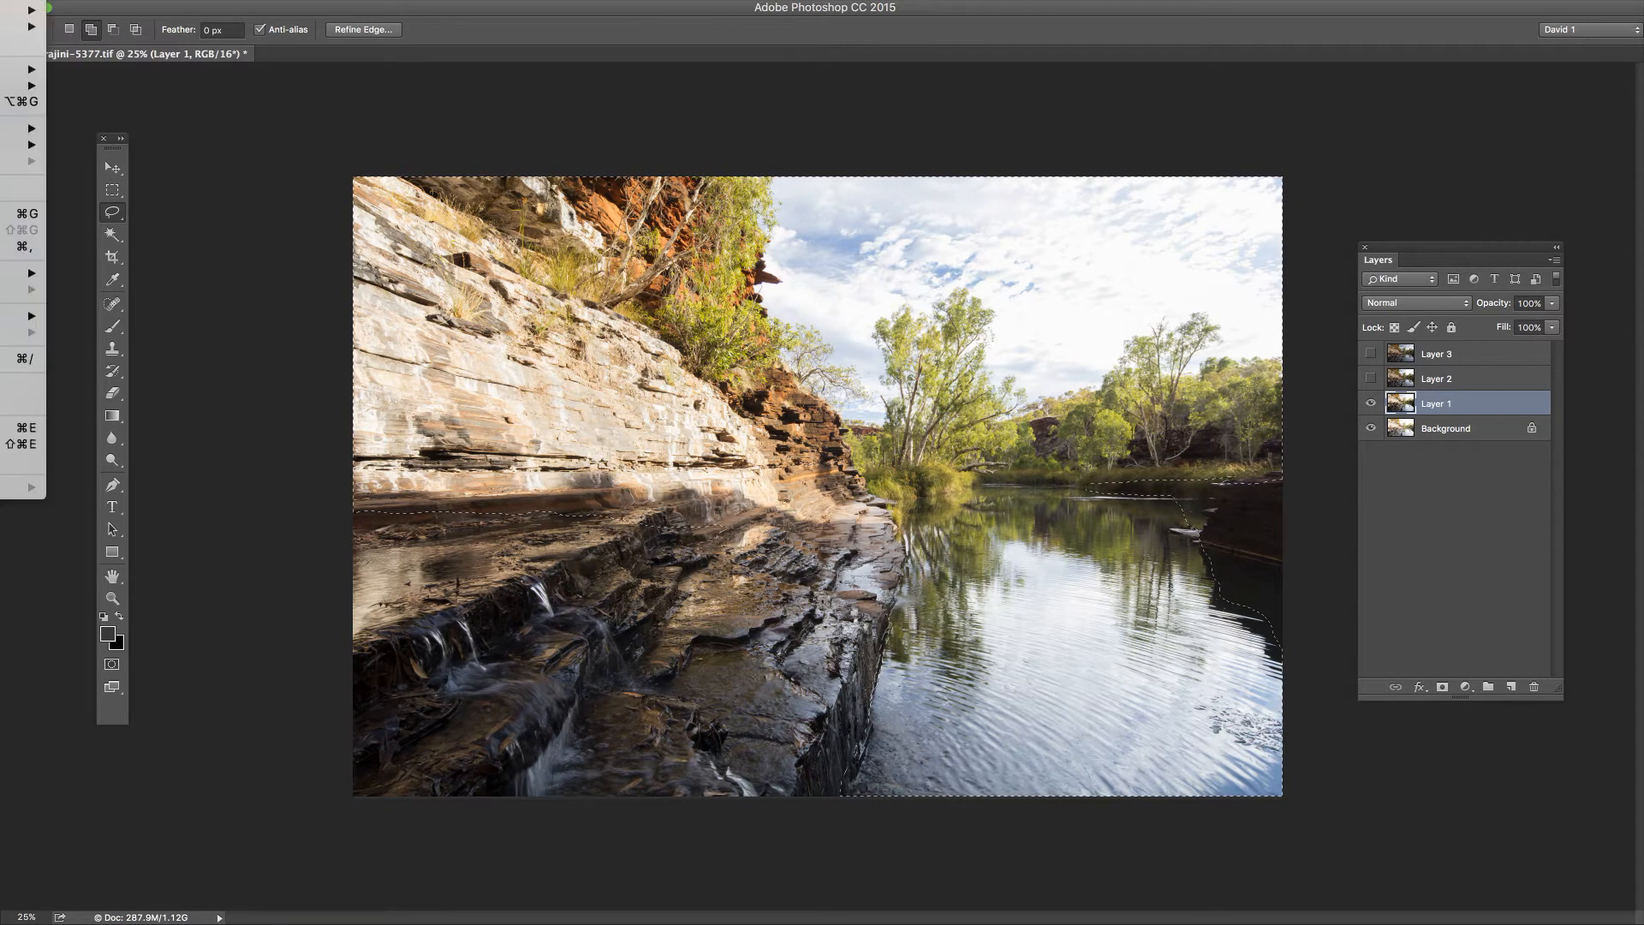
mouse_move(25, 68)
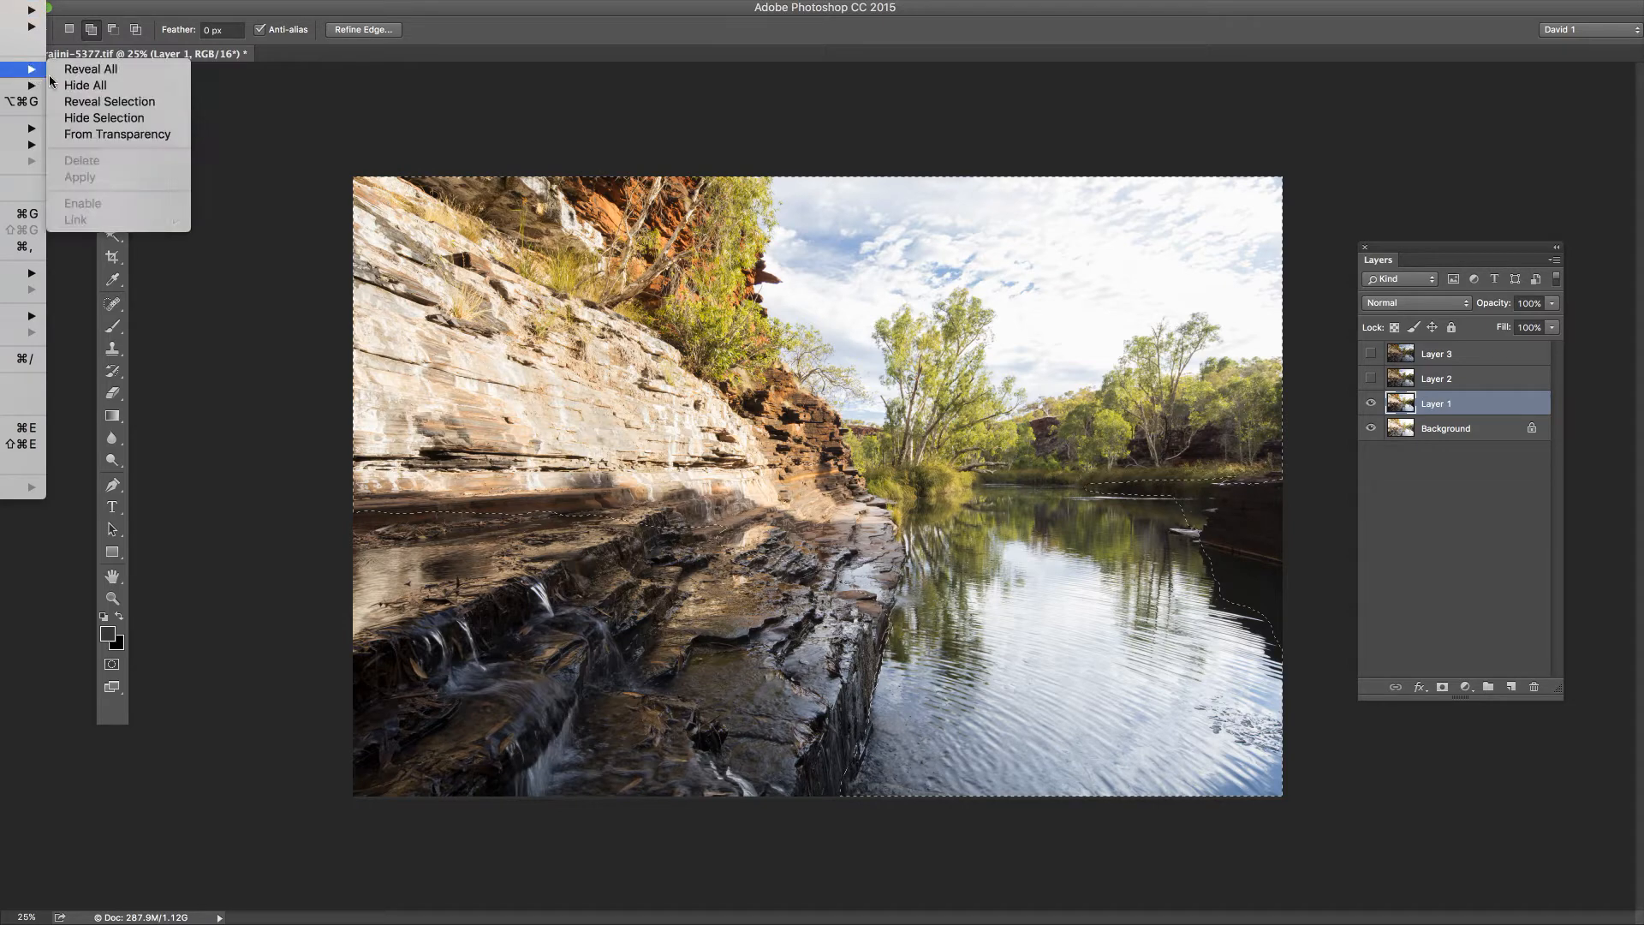
click(145, 104)
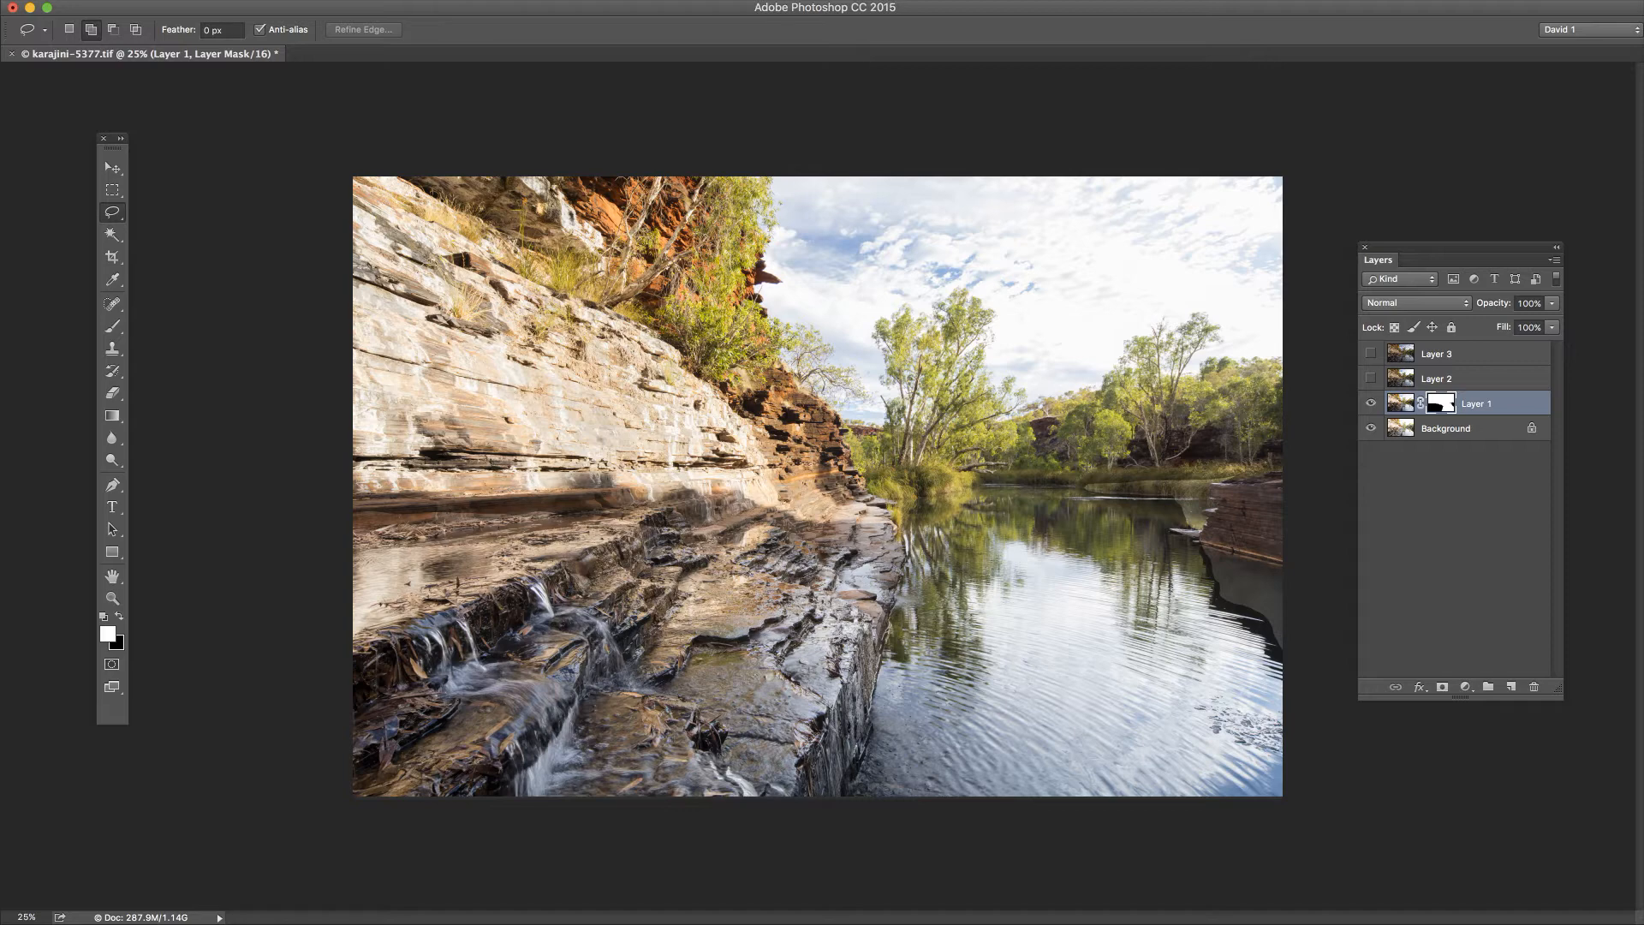
Step: Undo the Layer 1 mask and feather the restored selection with a radius of 200 pixels
key(super+z)
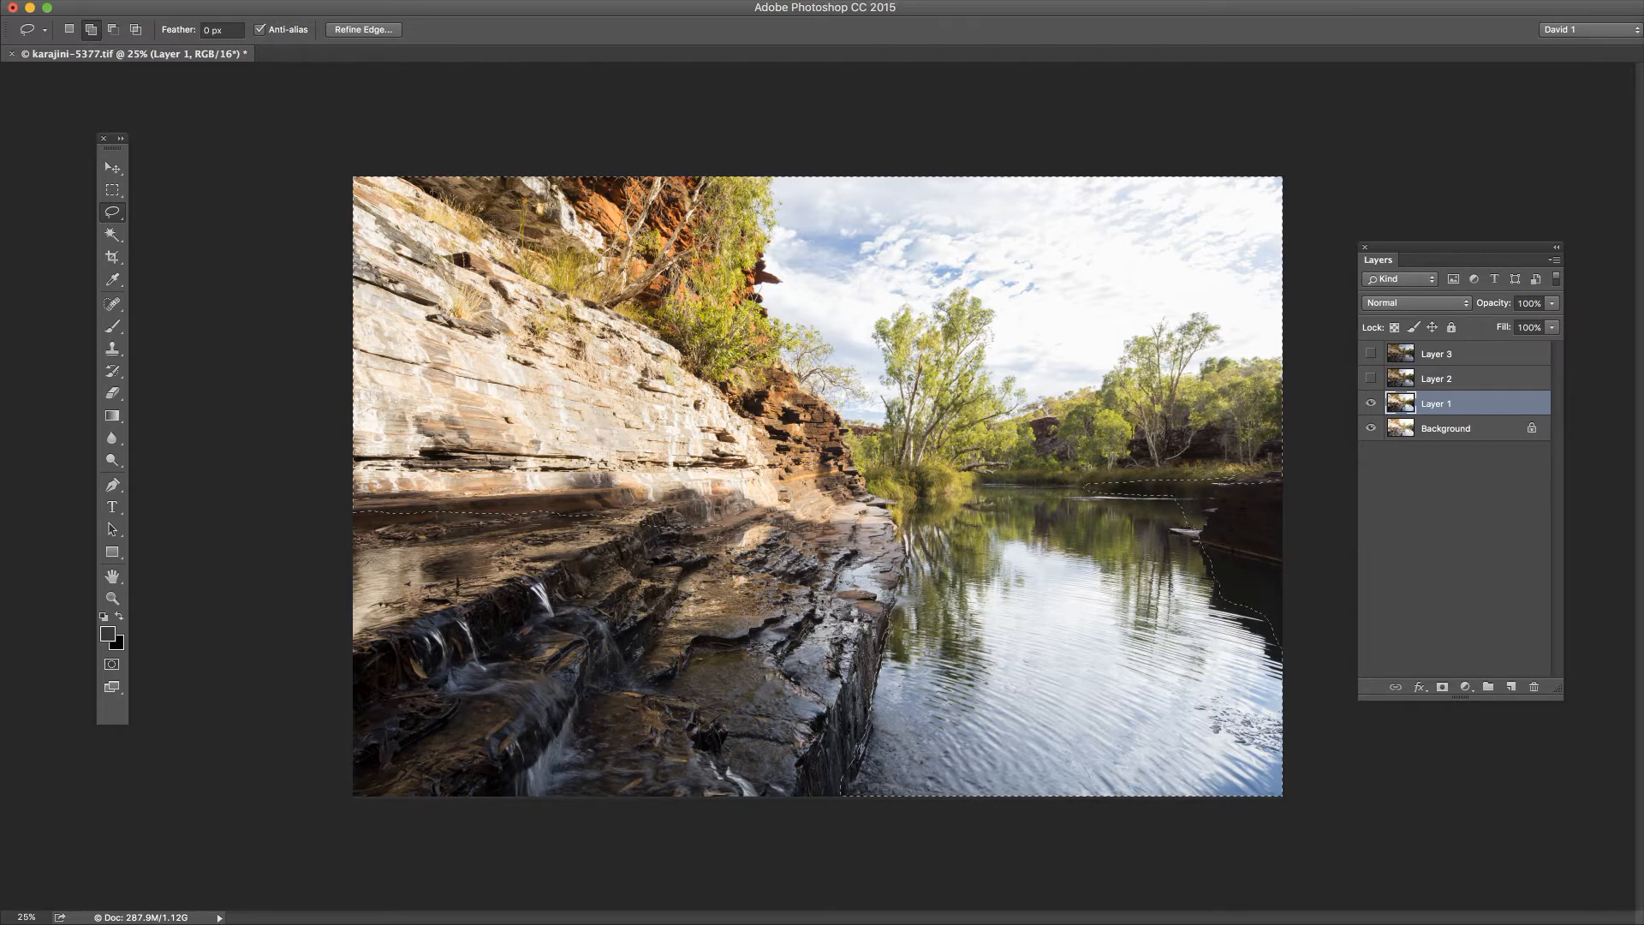
click(0, 0)
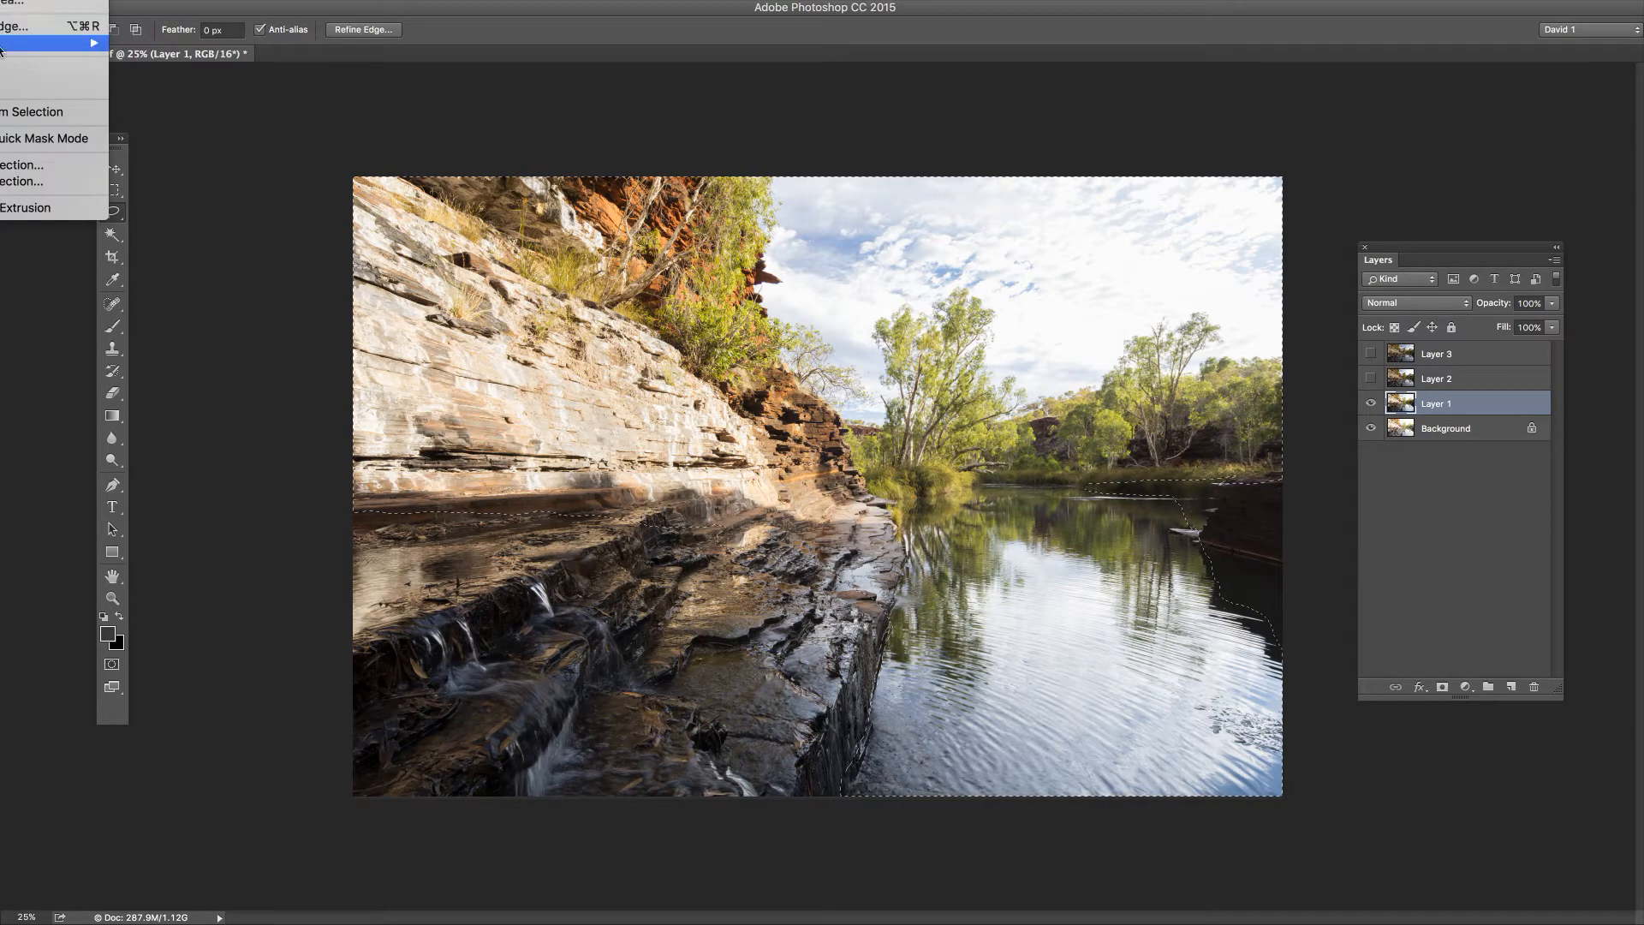
mouse_move(23, 45)
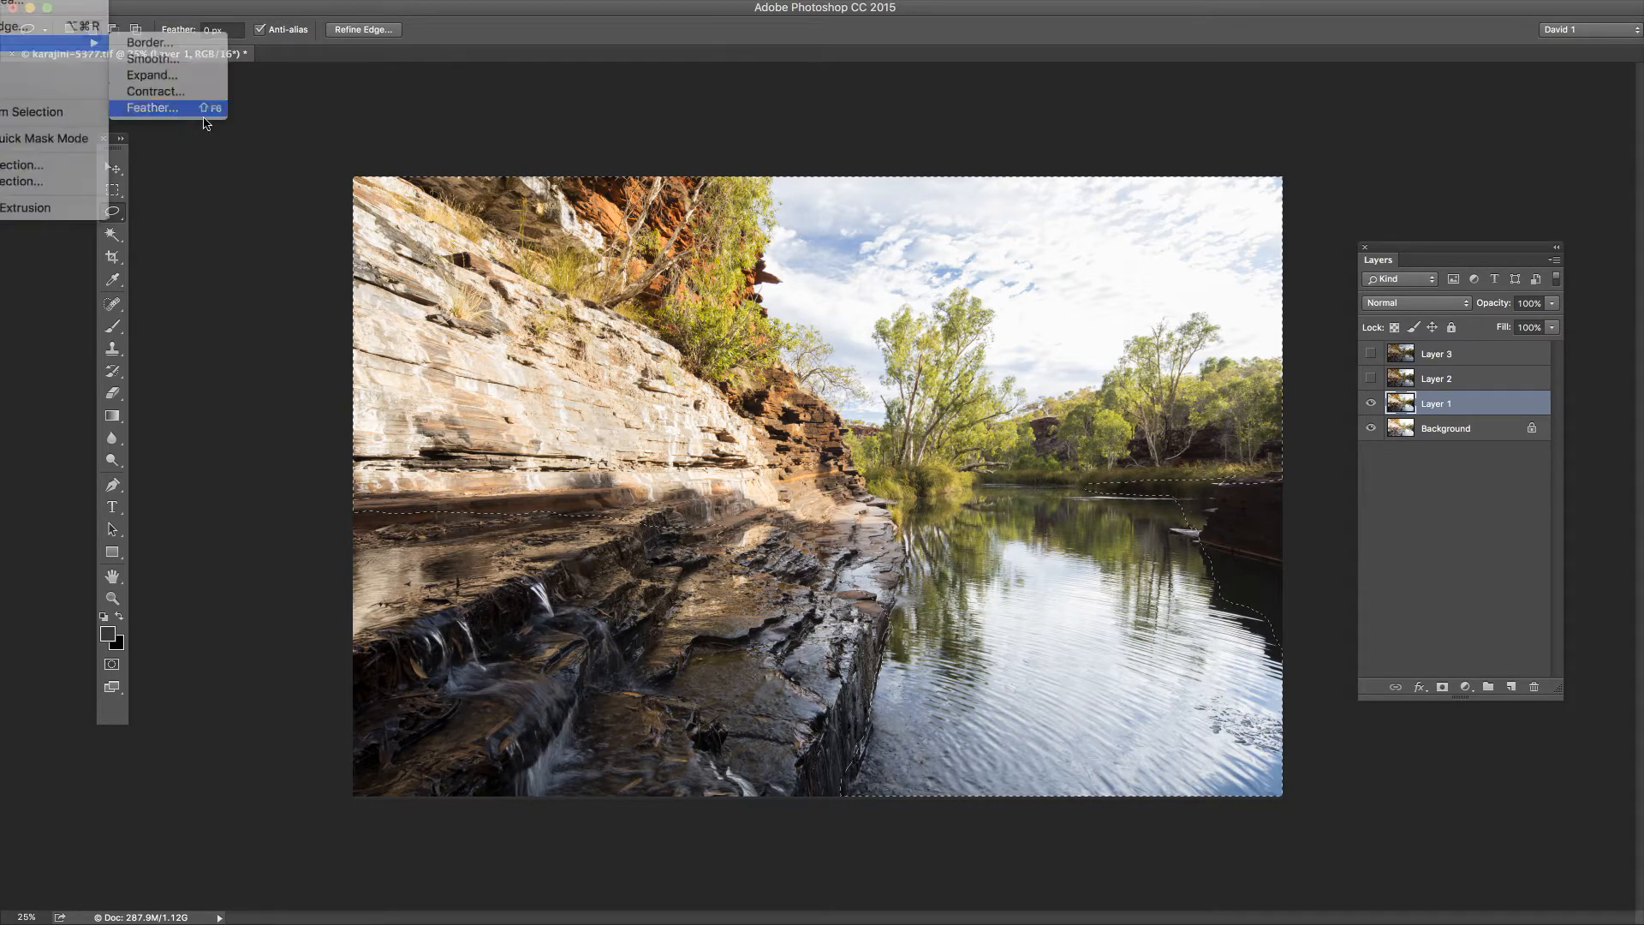
click(171, 107)
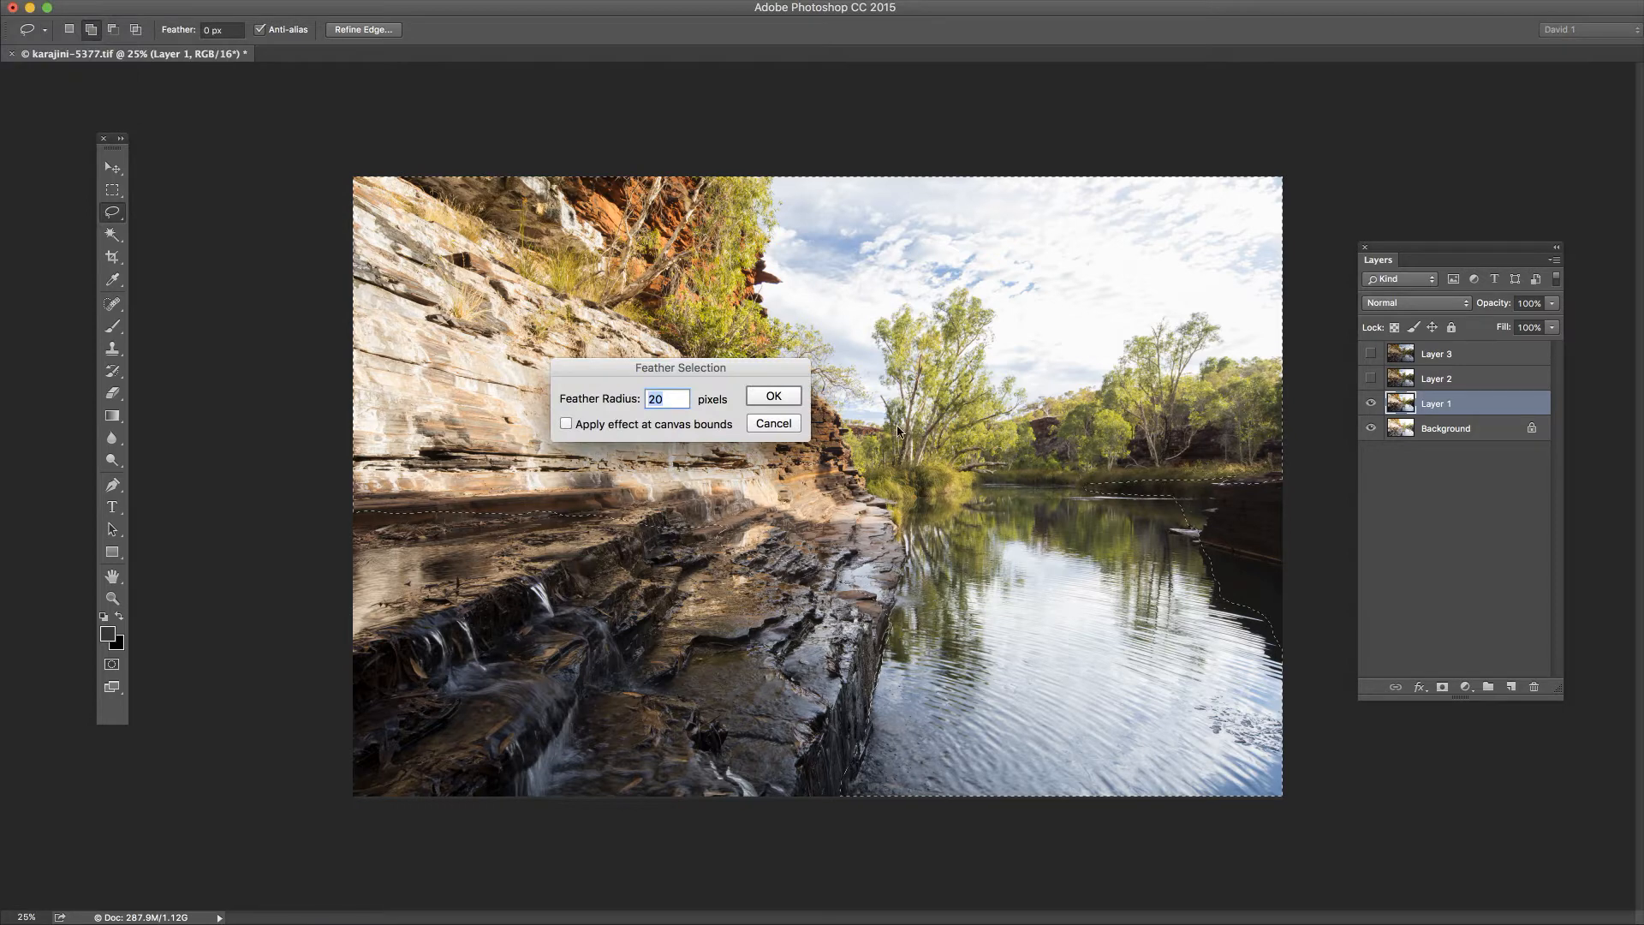
click(661, 399)
double_click(653, 397)
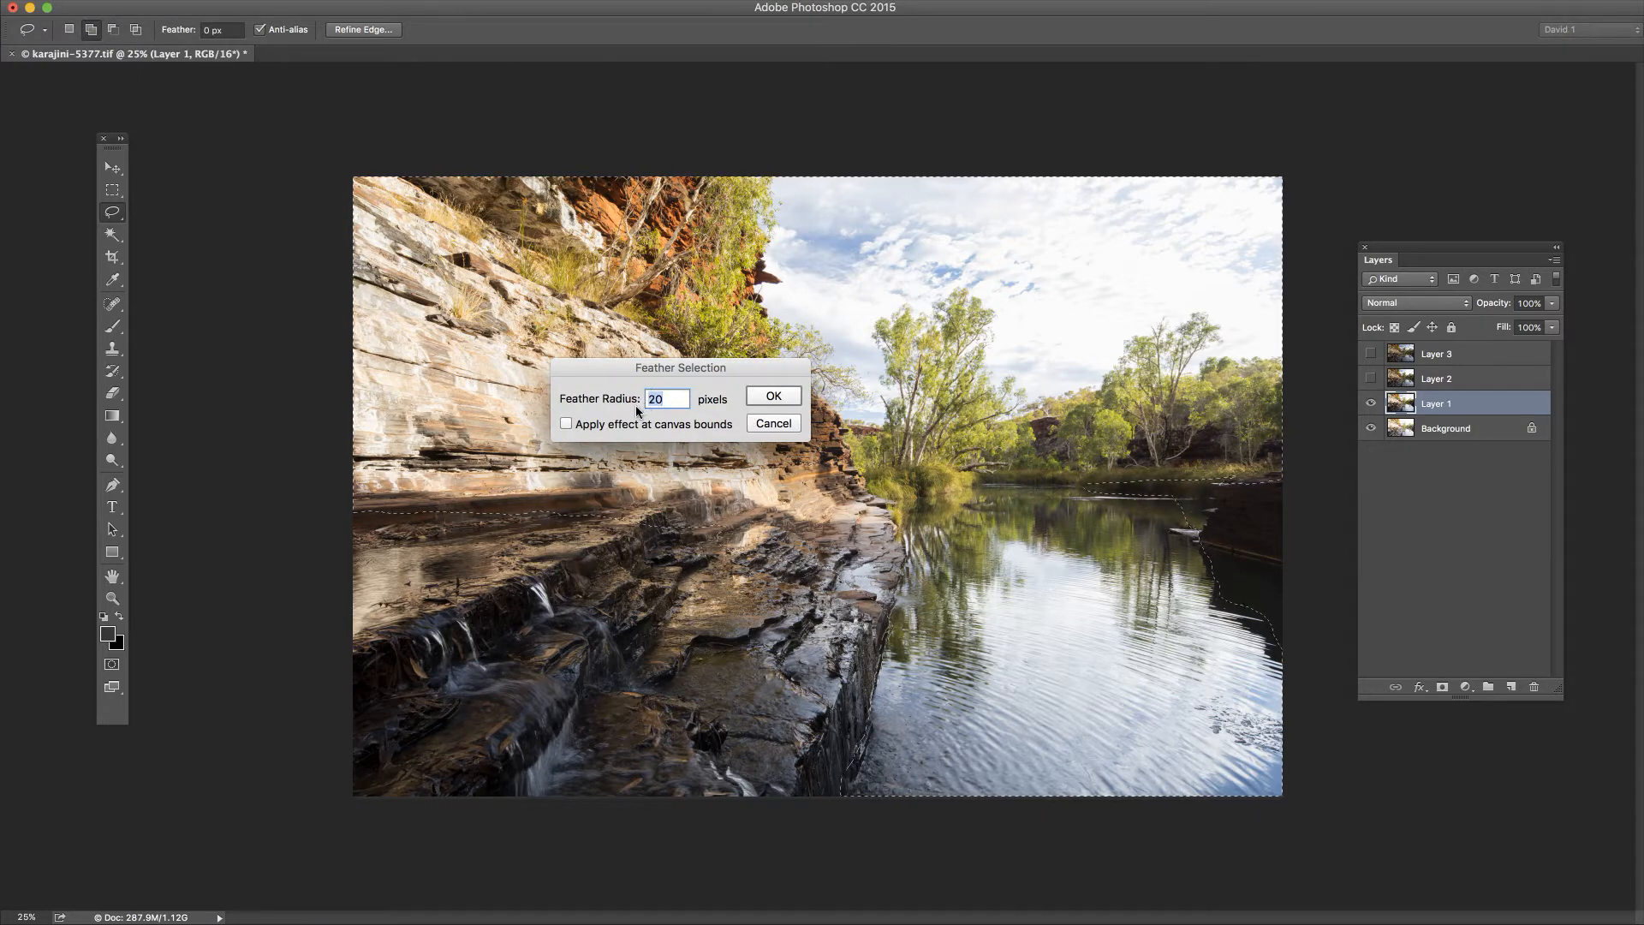
text(200)
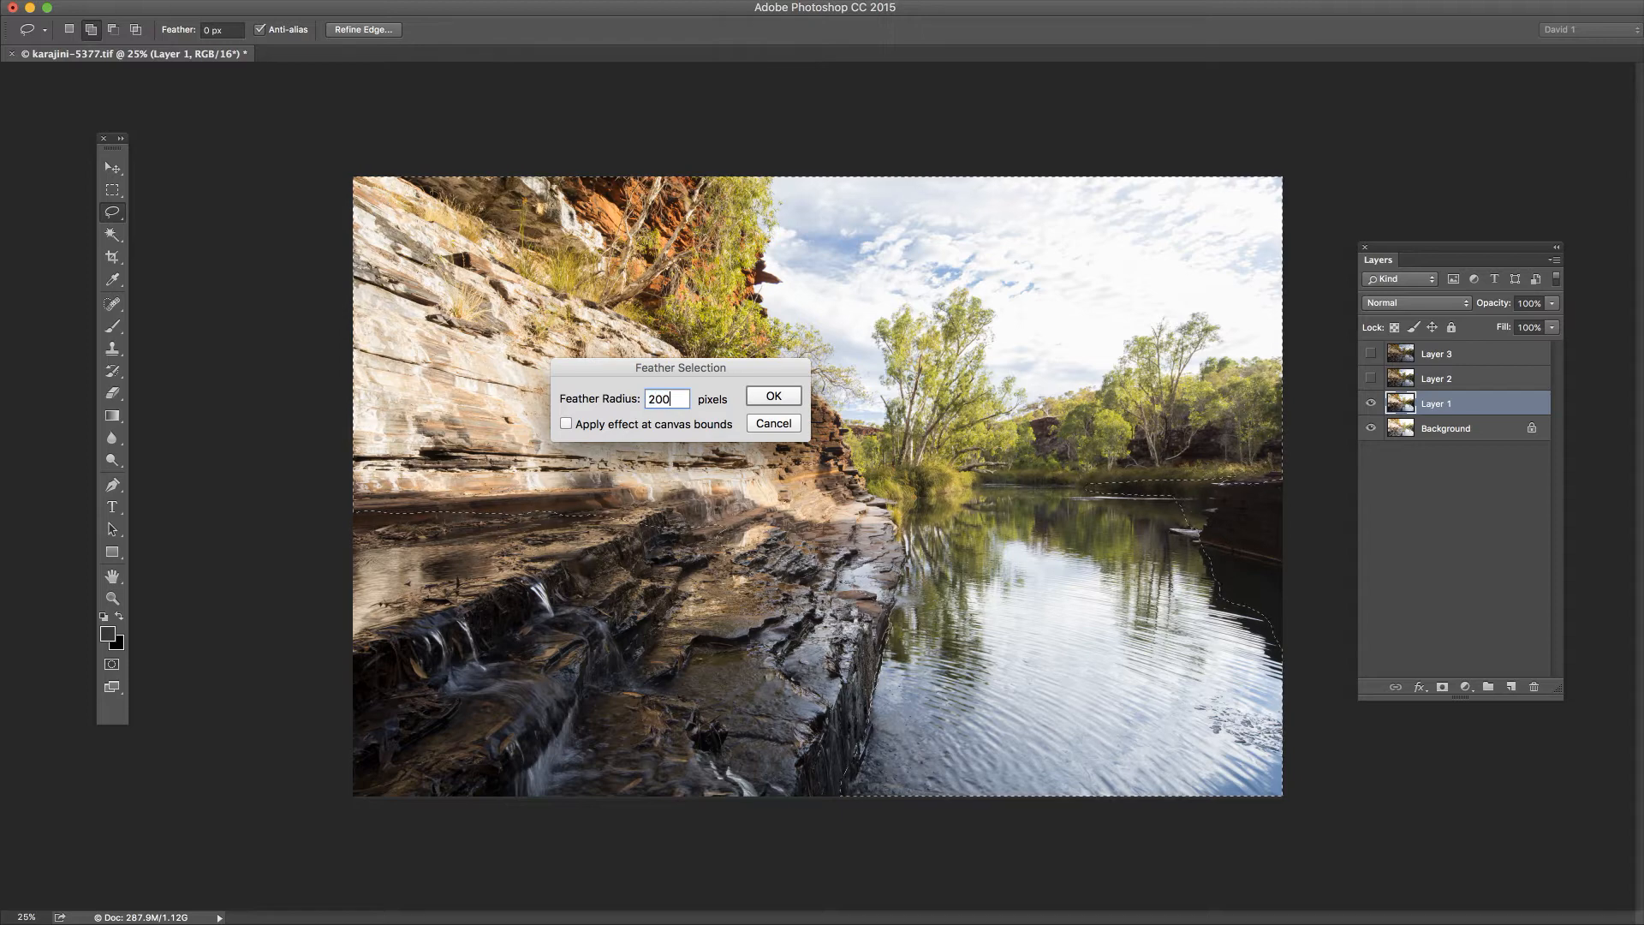
click(775, 398)
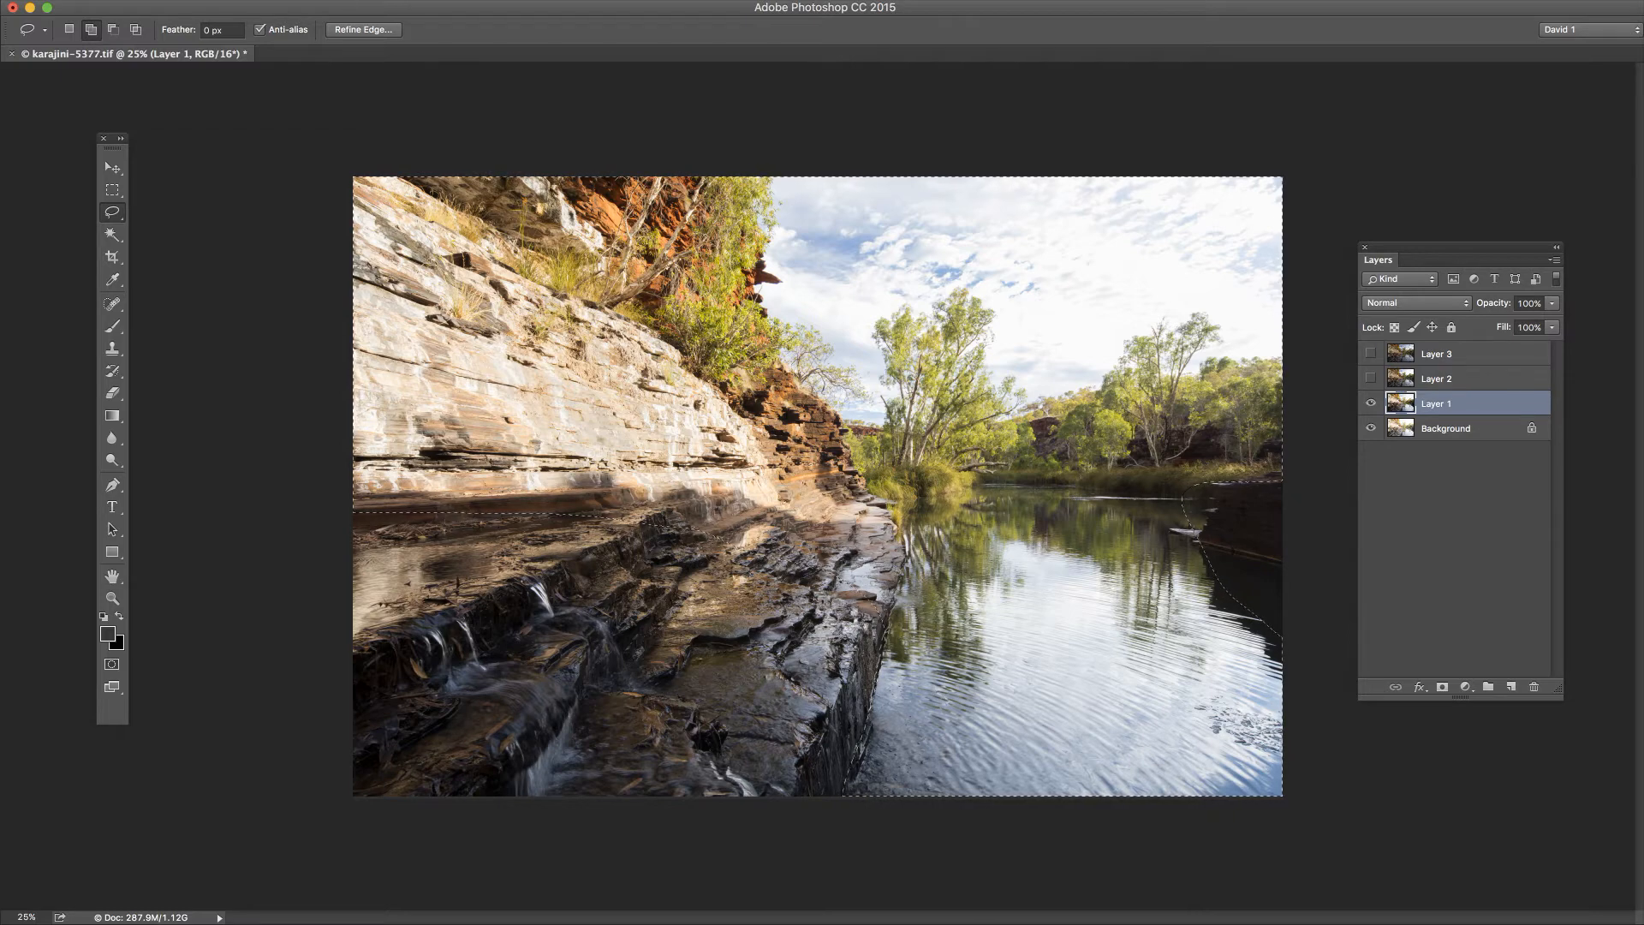
Step: Mask Layer 1 with the feathered selection using the Reveal Selection option
click(0, 0)
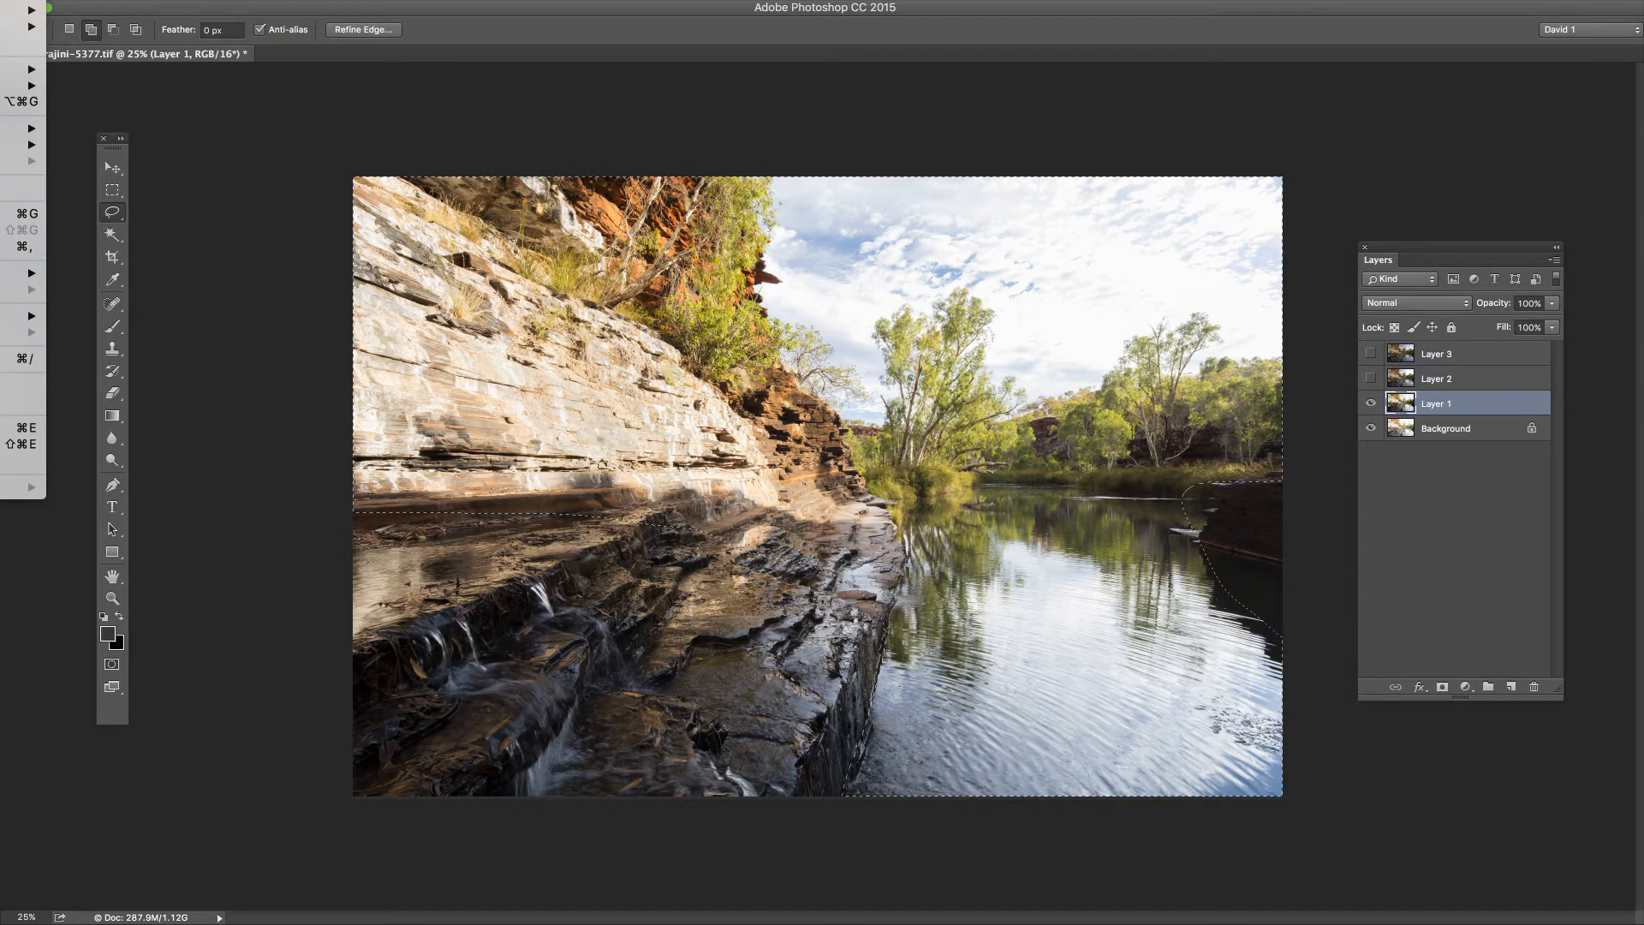
mouse_move(33, 70)
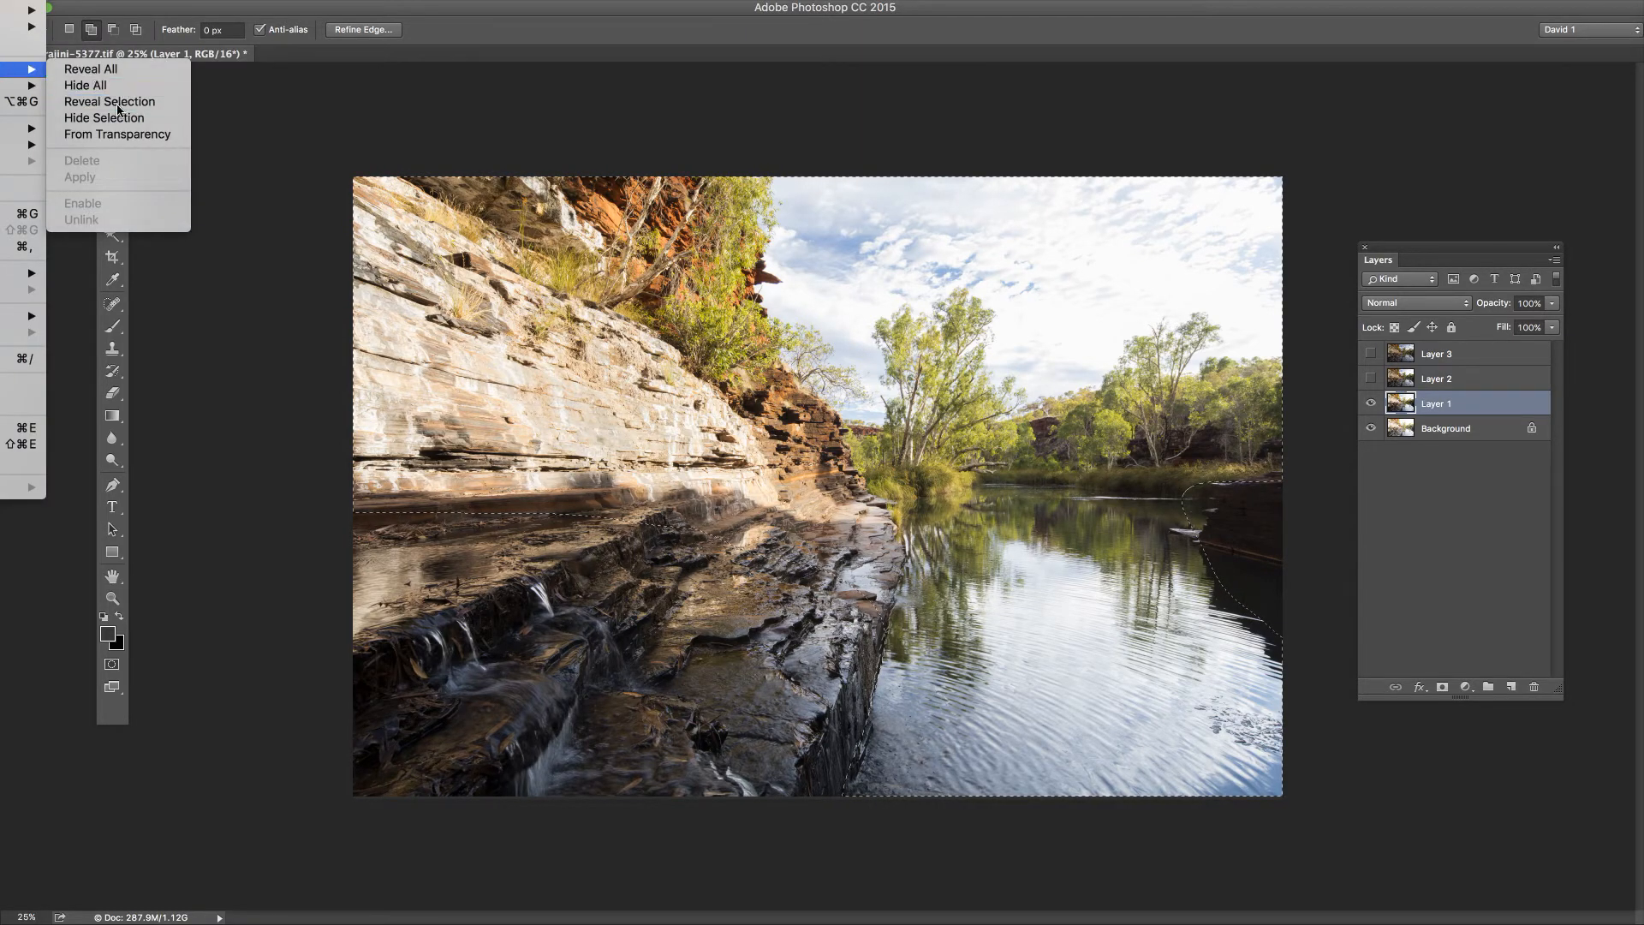
click(109, 101)
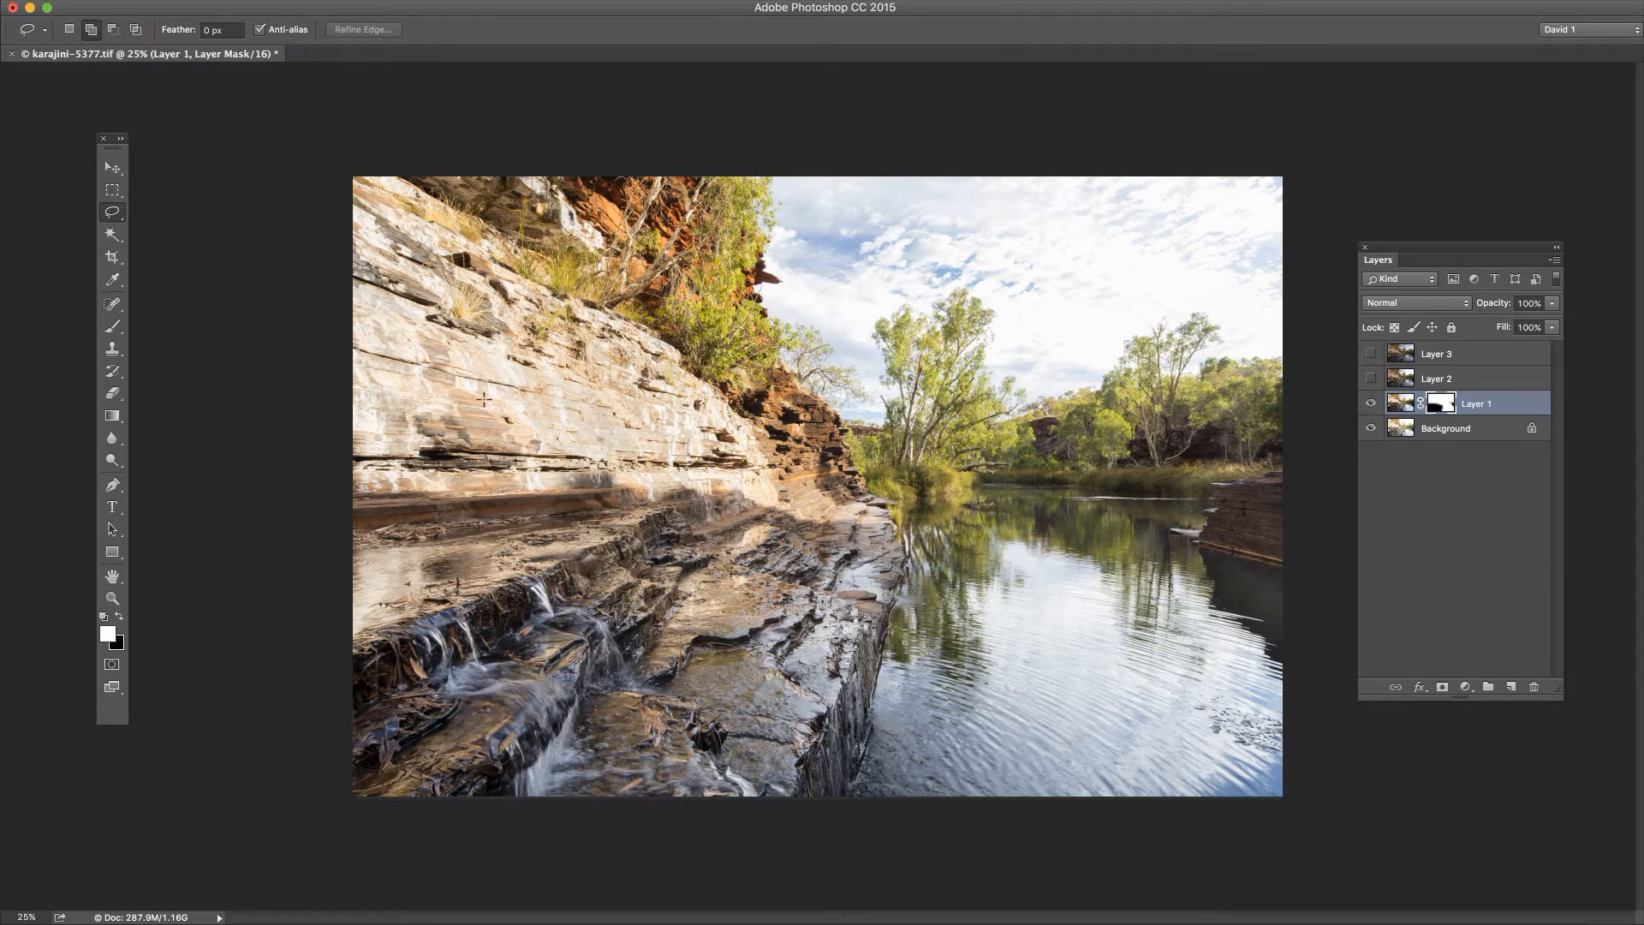
Step: Make Layer 2 active and visible, and lasso the upper part of the scene including the sky
click(1441, 381)
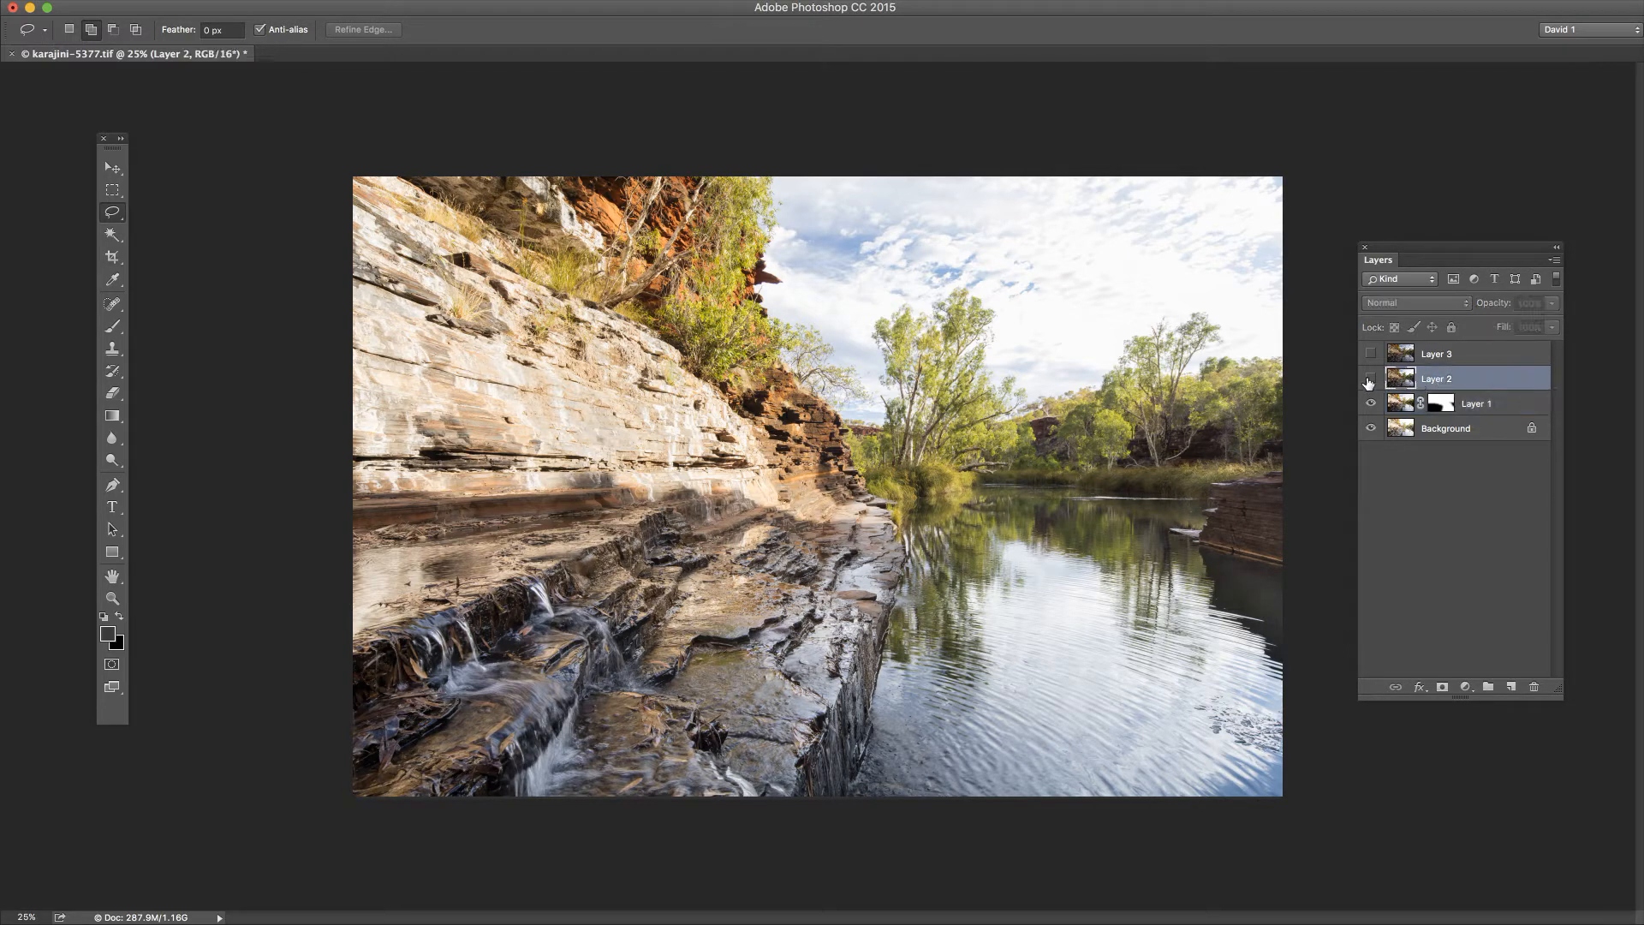
click(1371, 380)
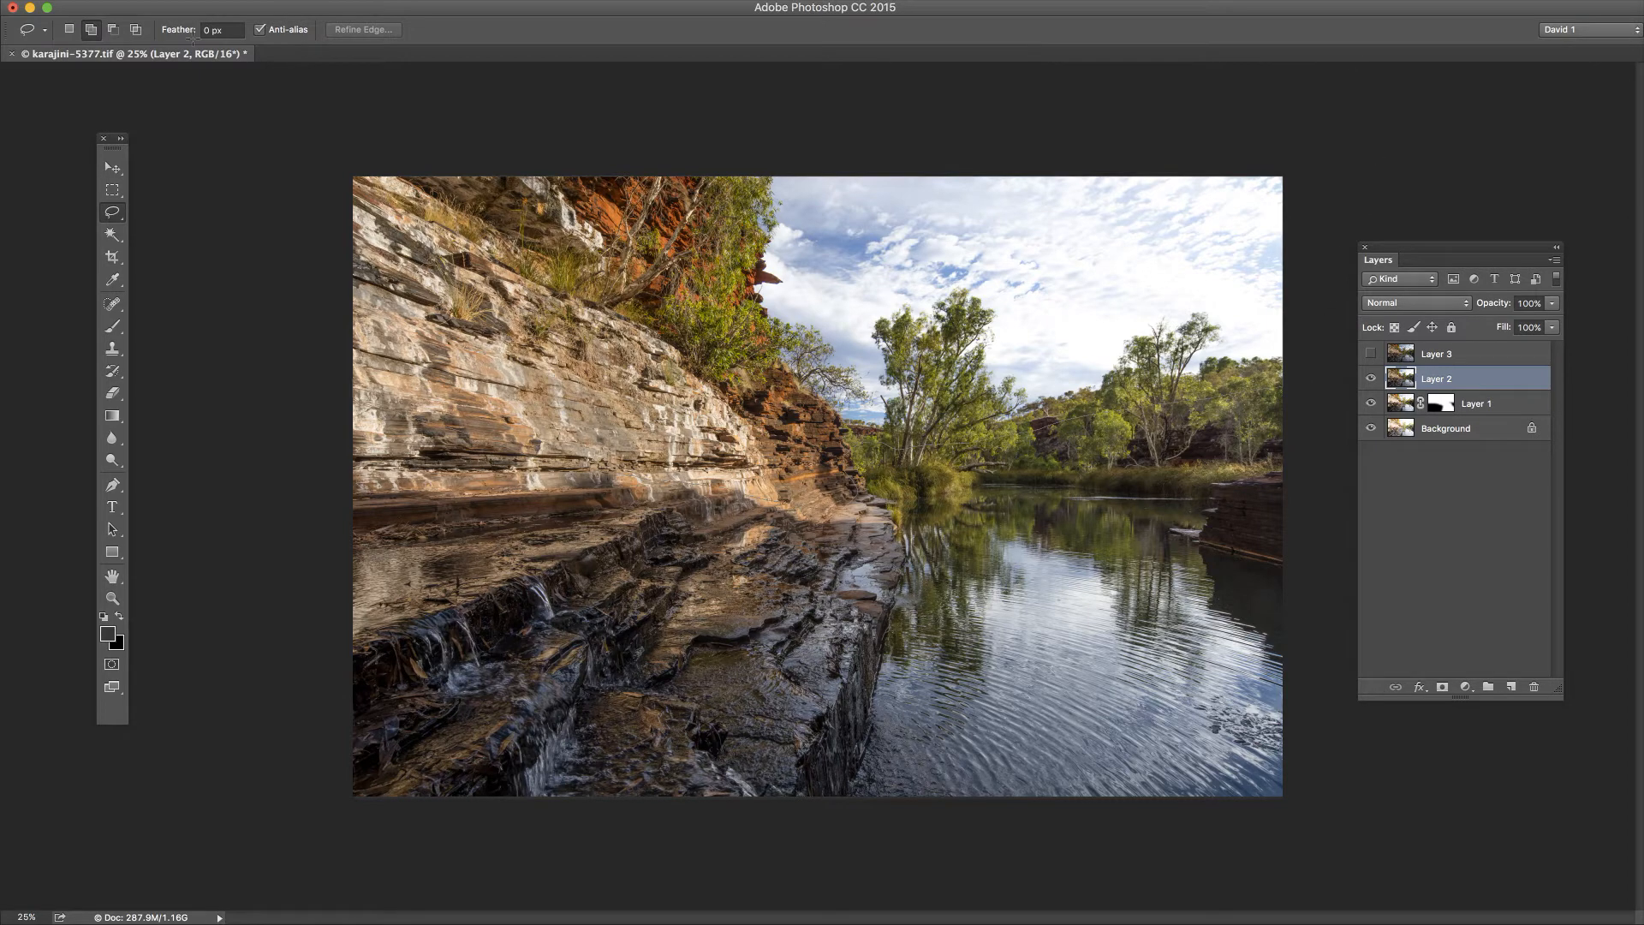
mouse_move(193, 39)
mouse_down()
mouse_move(241, 411)
mouse_move(296, 409)
mouse_move(447, 306)
mouse_up()
Step: Feather the selection on Layer 2 with a radius of 400 pixels
click(0, 0)
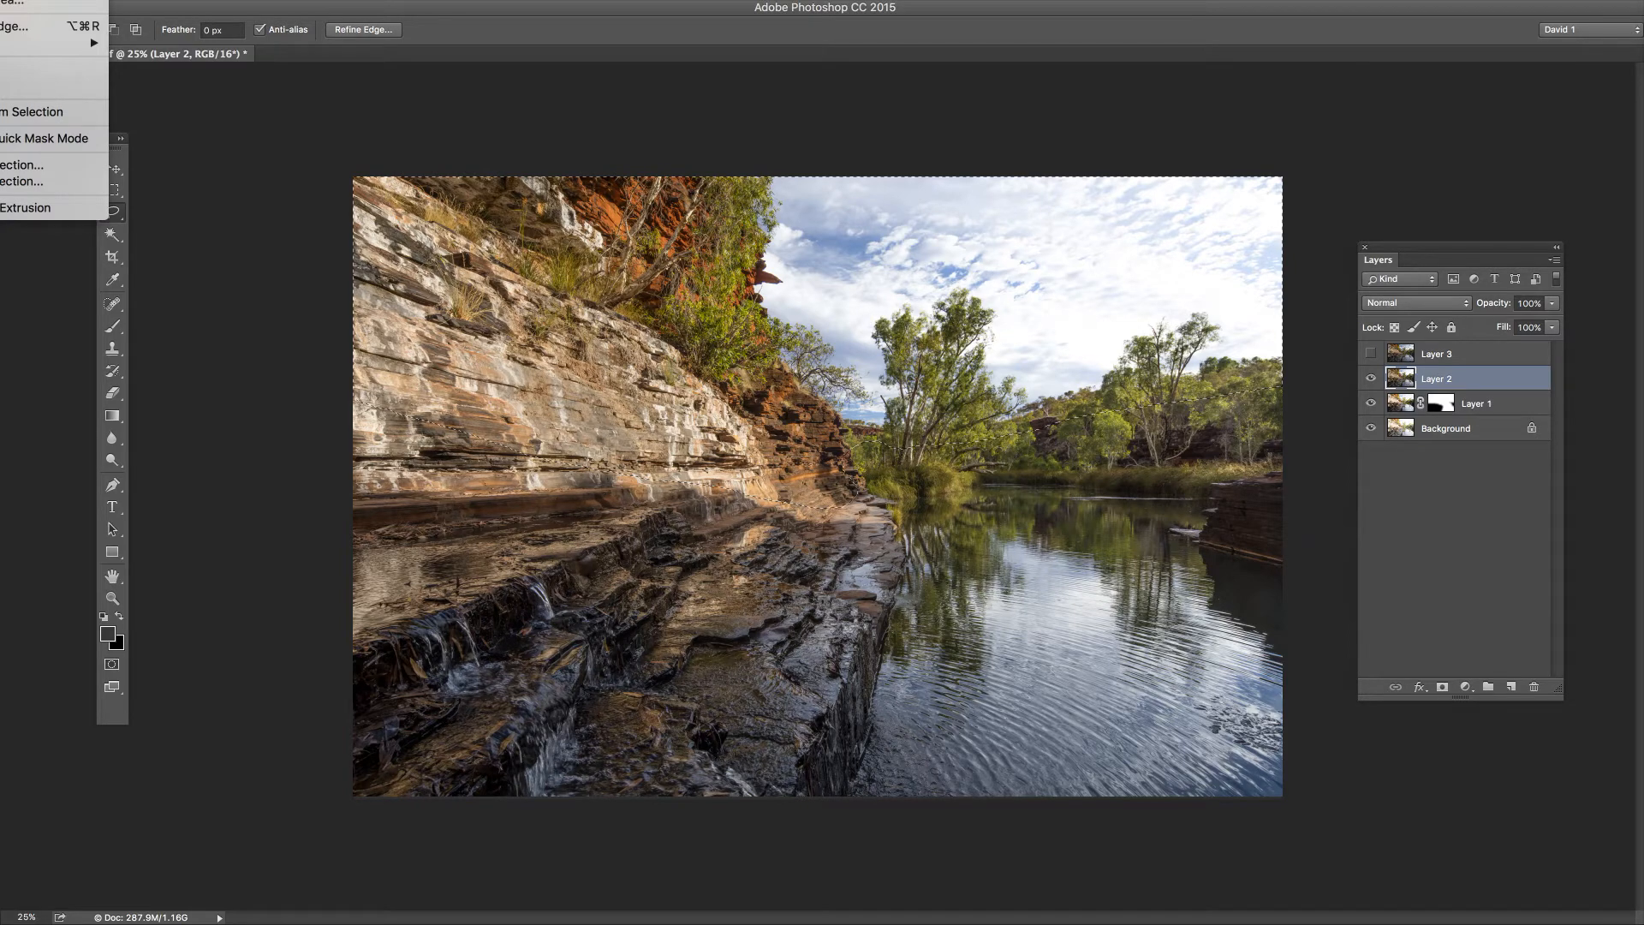
mouse_move(52, 43)
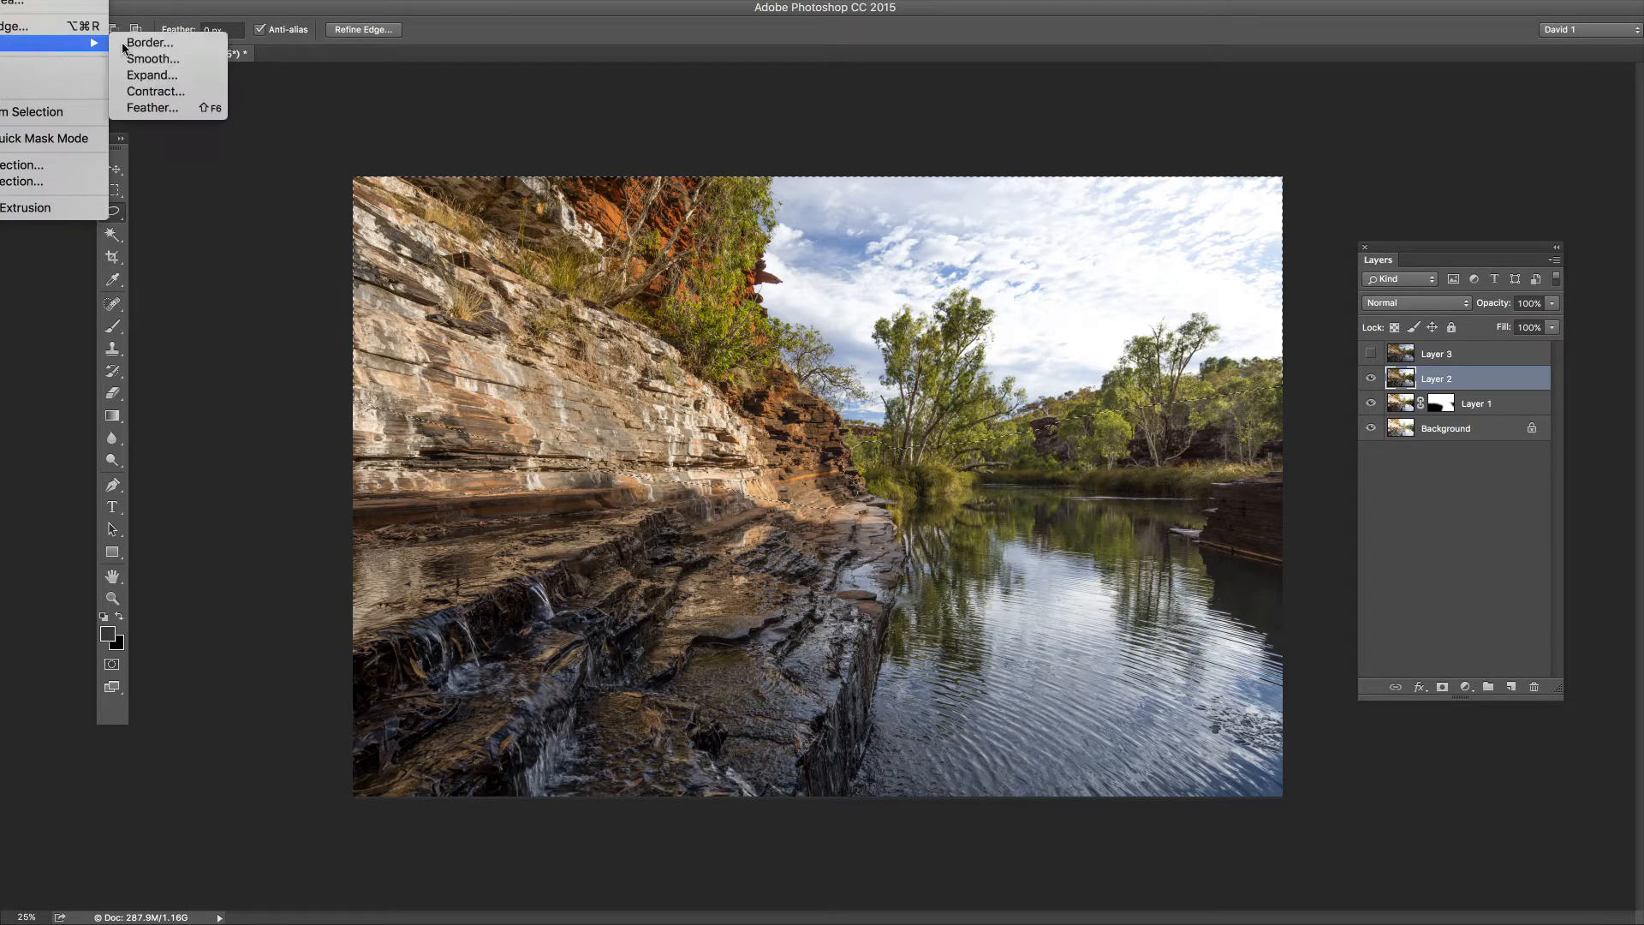
click(163, 108)
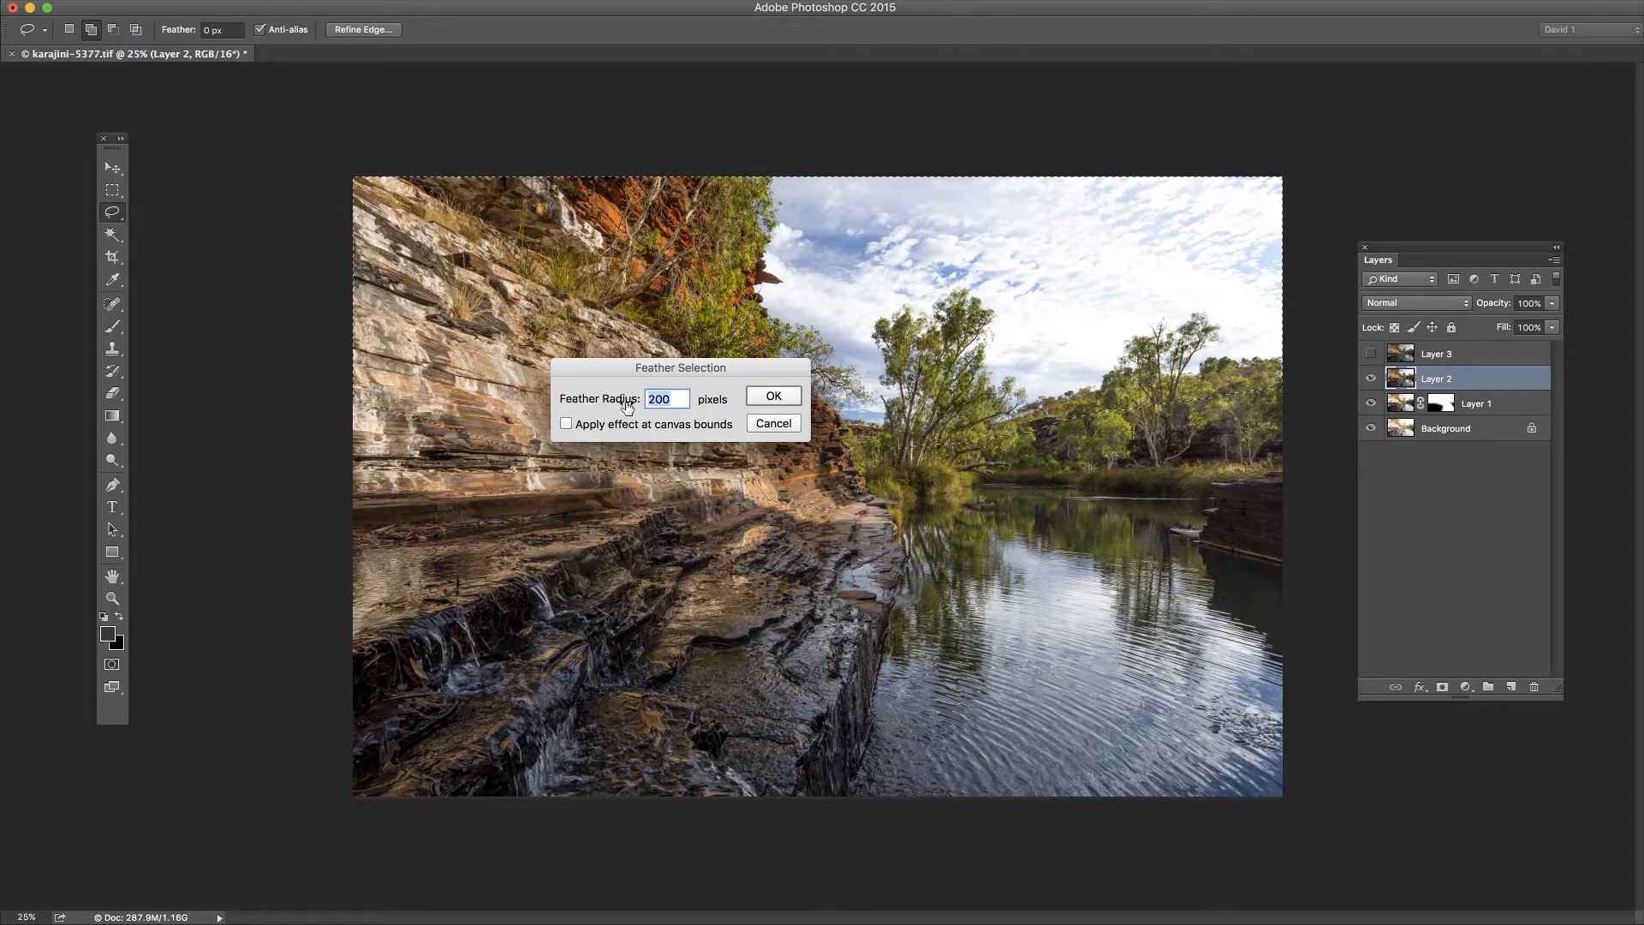
text(400)
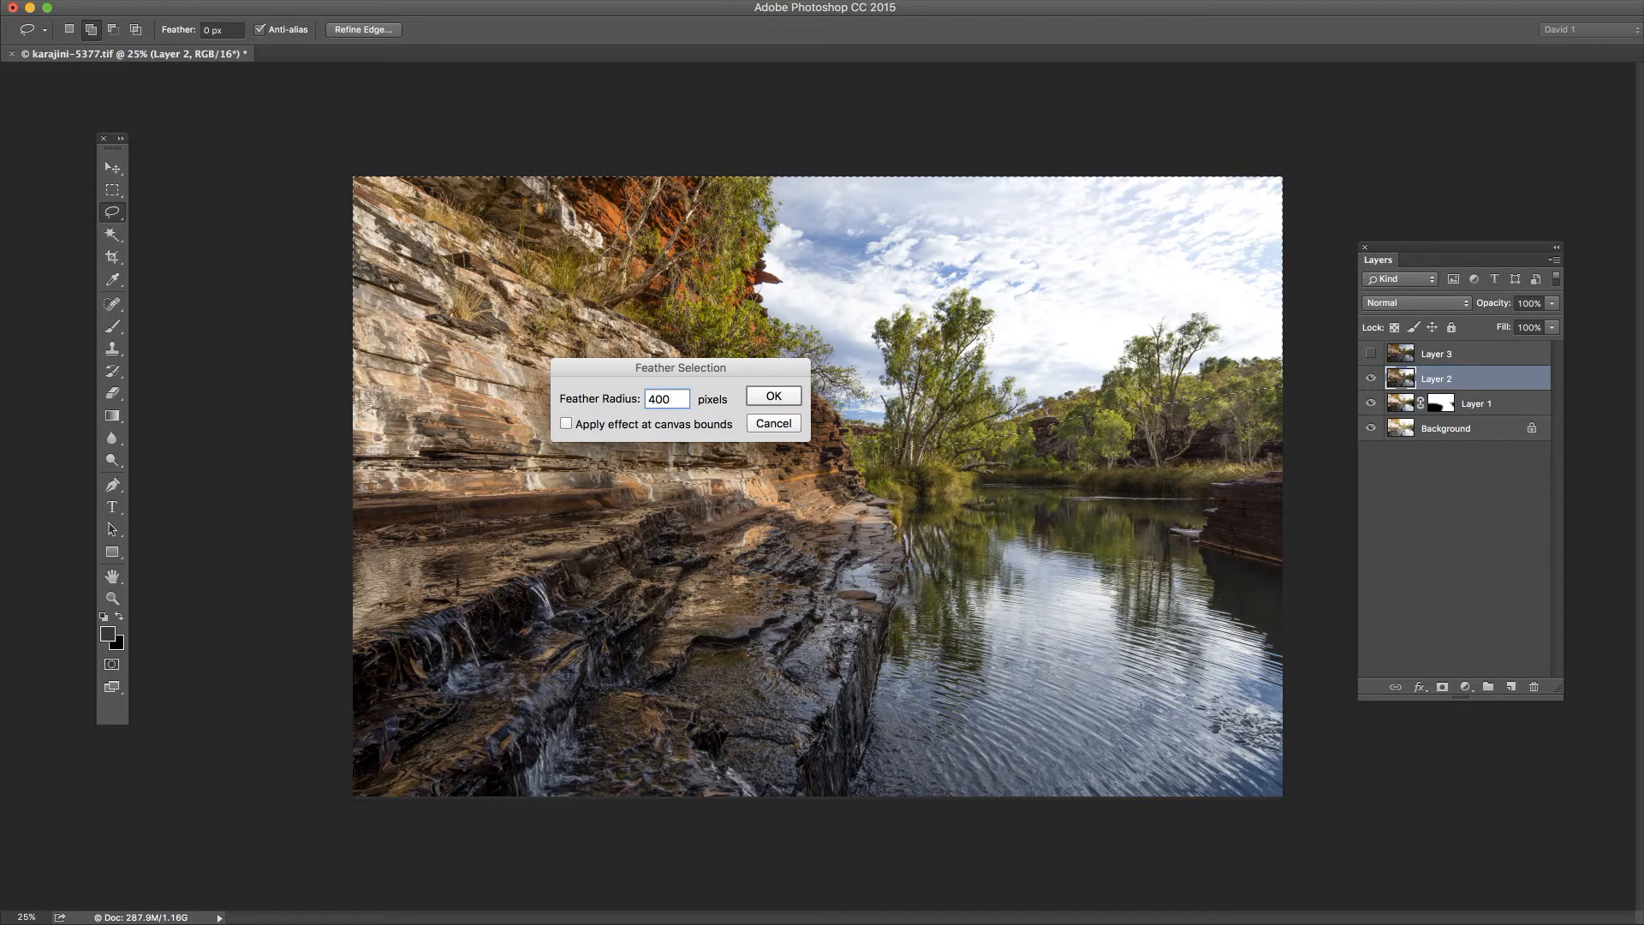
click(775, 396)
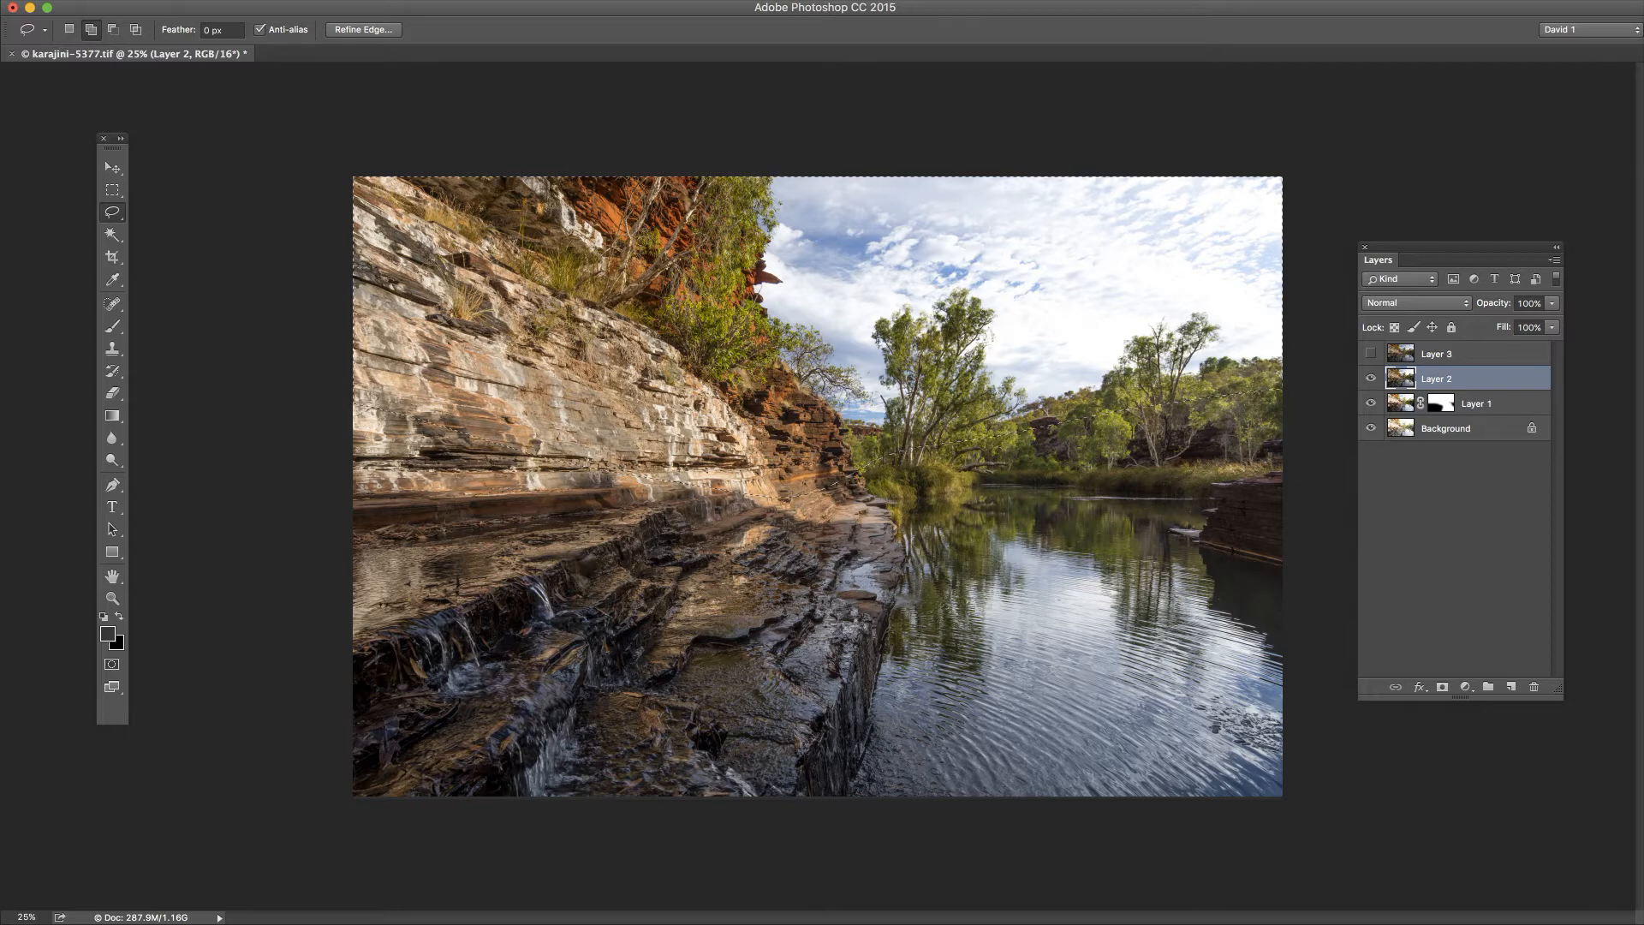
Step: Add a Reveal Selection layer mask to Layer 2
click(0, 0)
mouse_move(30, 73)
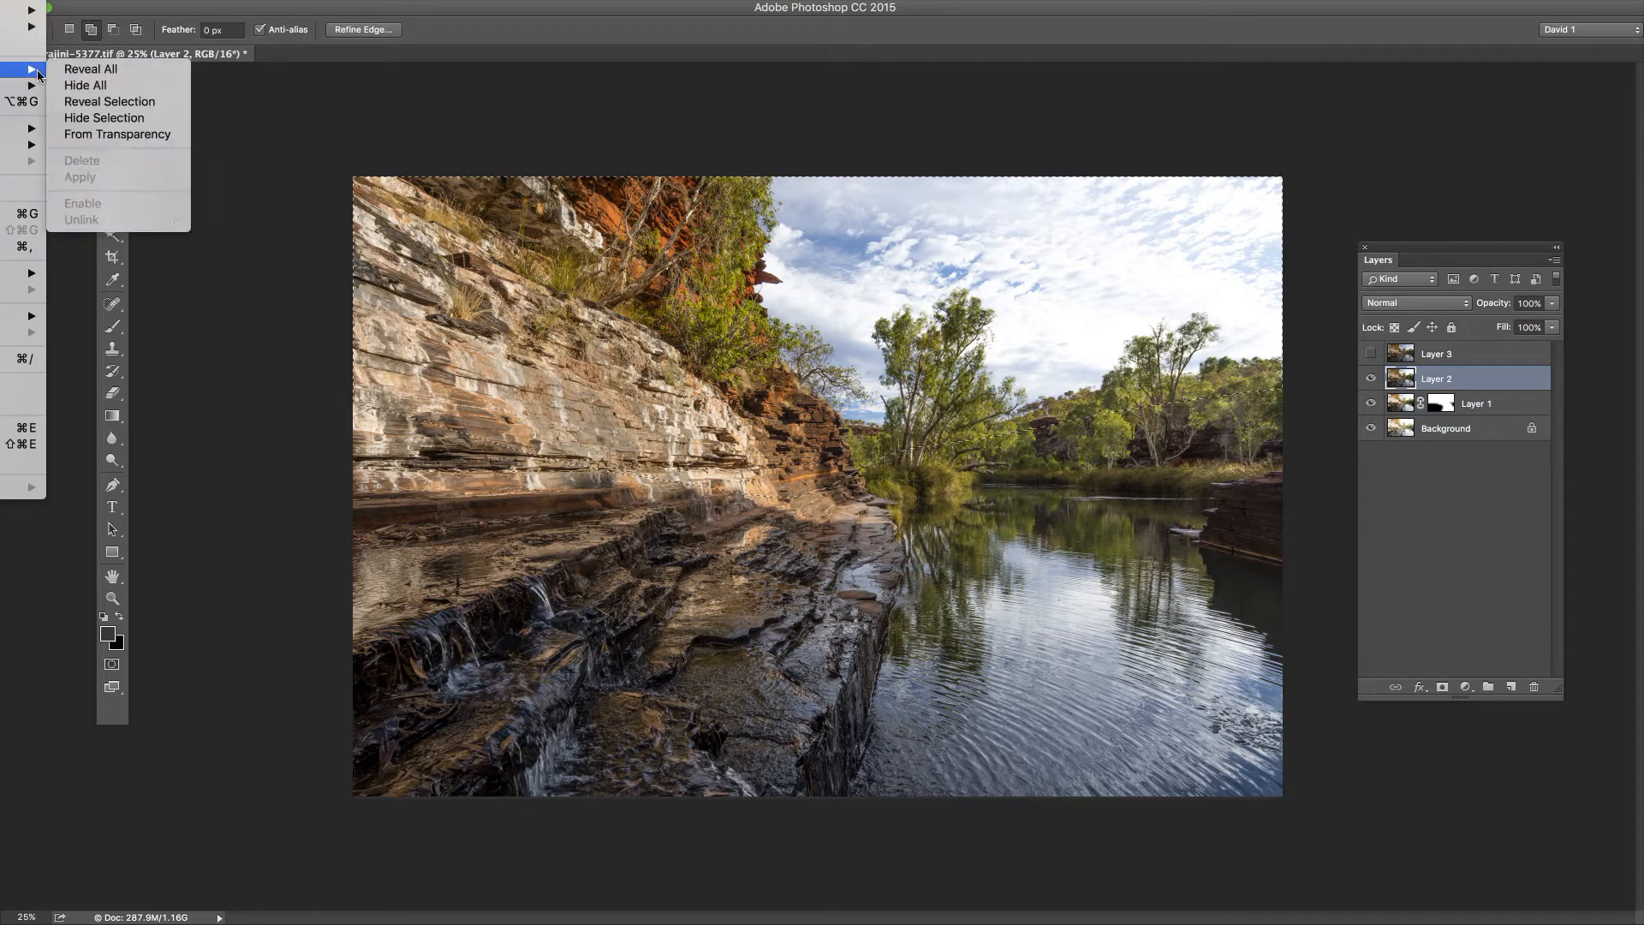
click(102, 103)
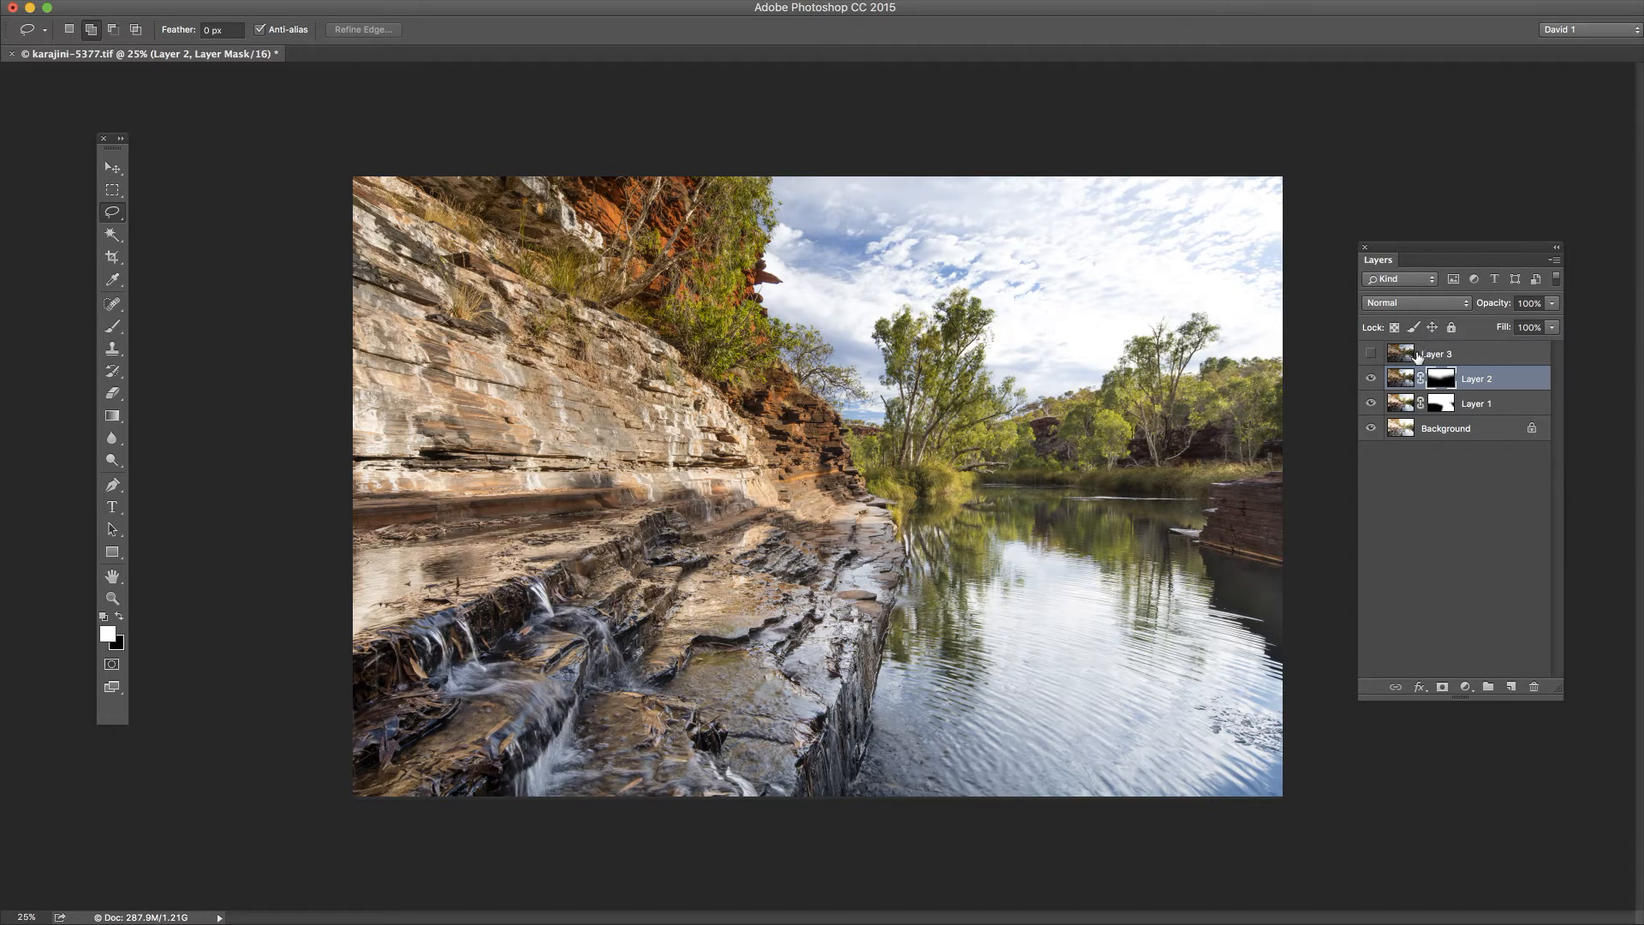
Step: Show Layer 3 and lasso the cloudy sky above the trees
click(1371, 355)
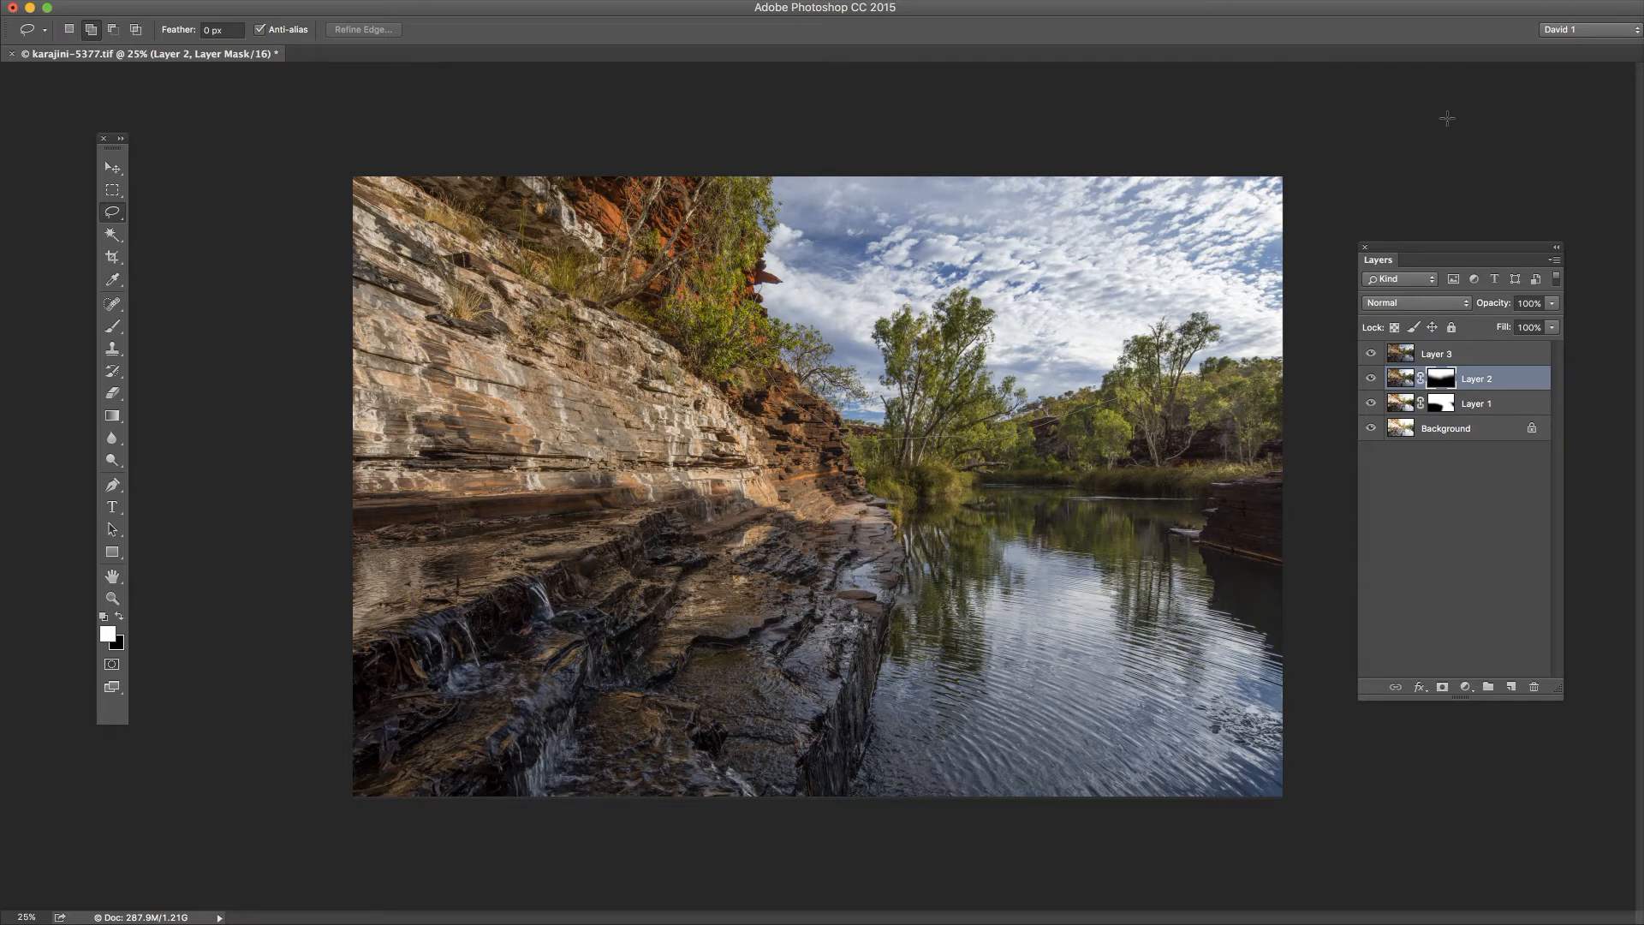
drag(738, 66, 723, 69)
Step: Feather the sky selection by running the recorded action "feather 300", and move the Actions panel out of view
drag(1643, 250, 1250, 115)
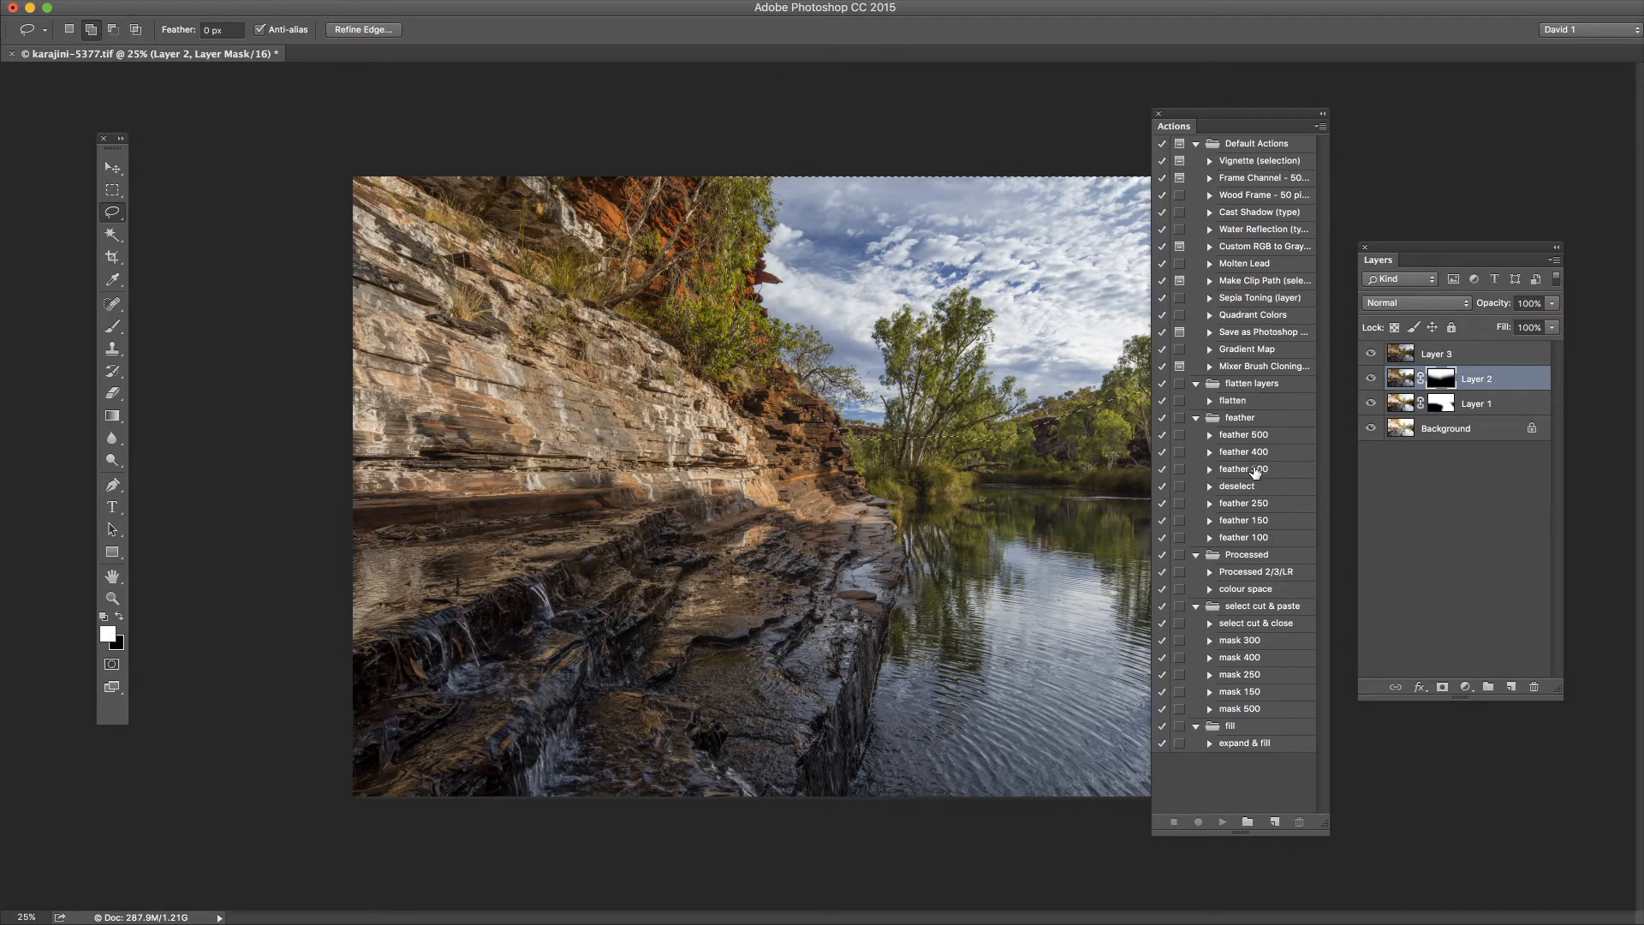
click(1254, 470)
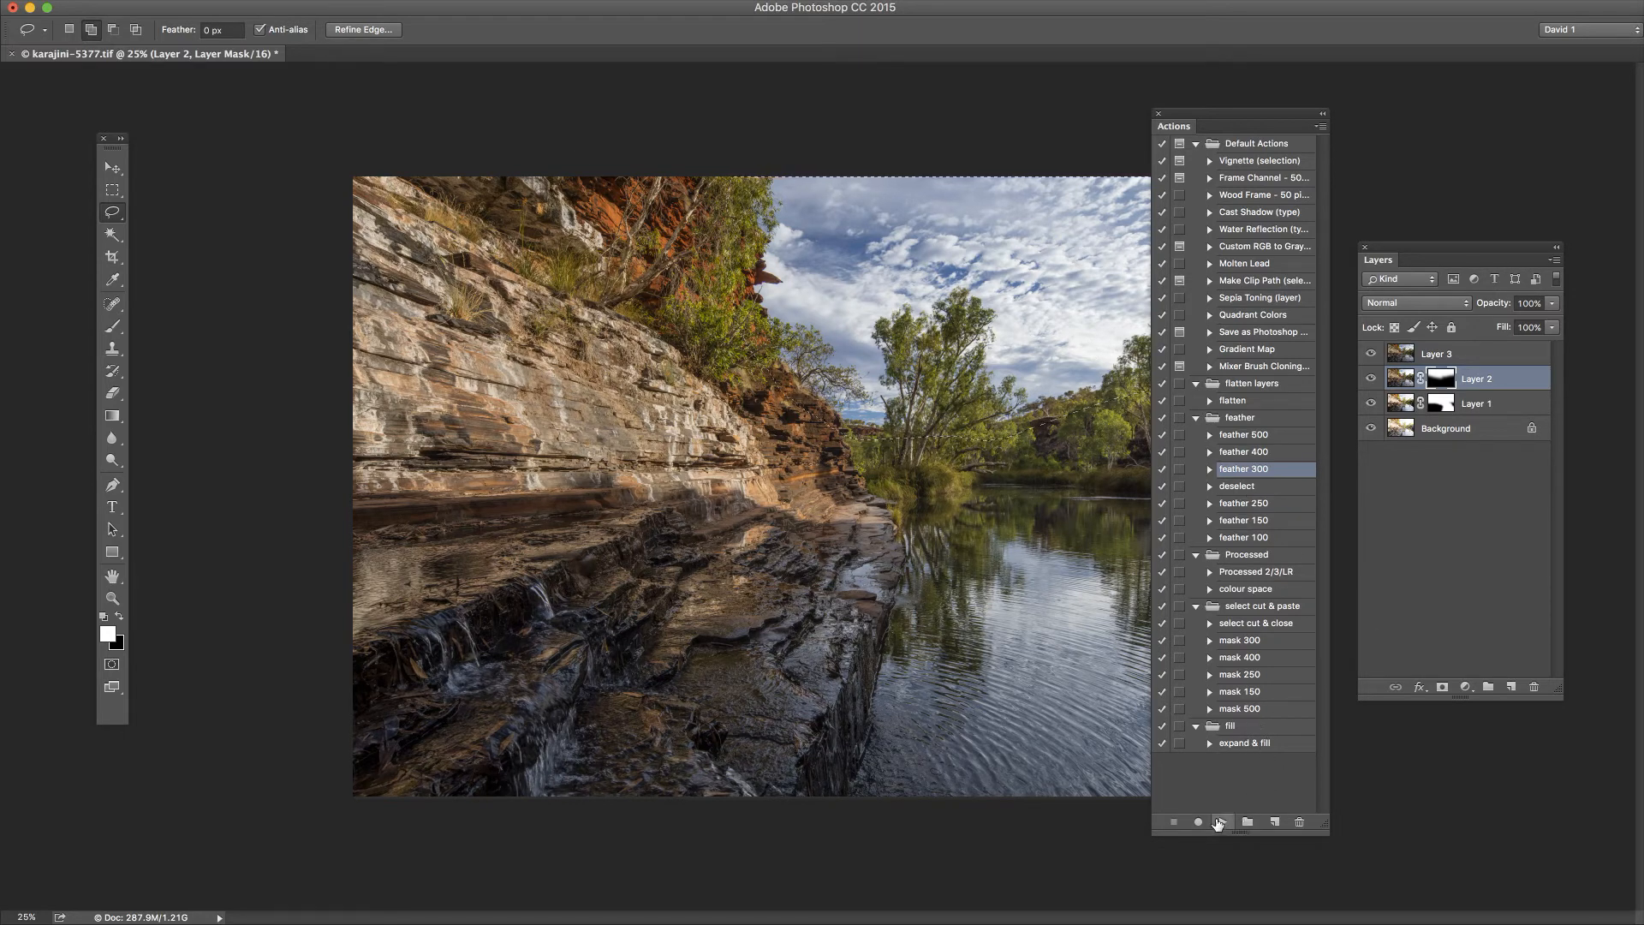
click(1223, 823)
drag(1257, 121, 1643, 84)
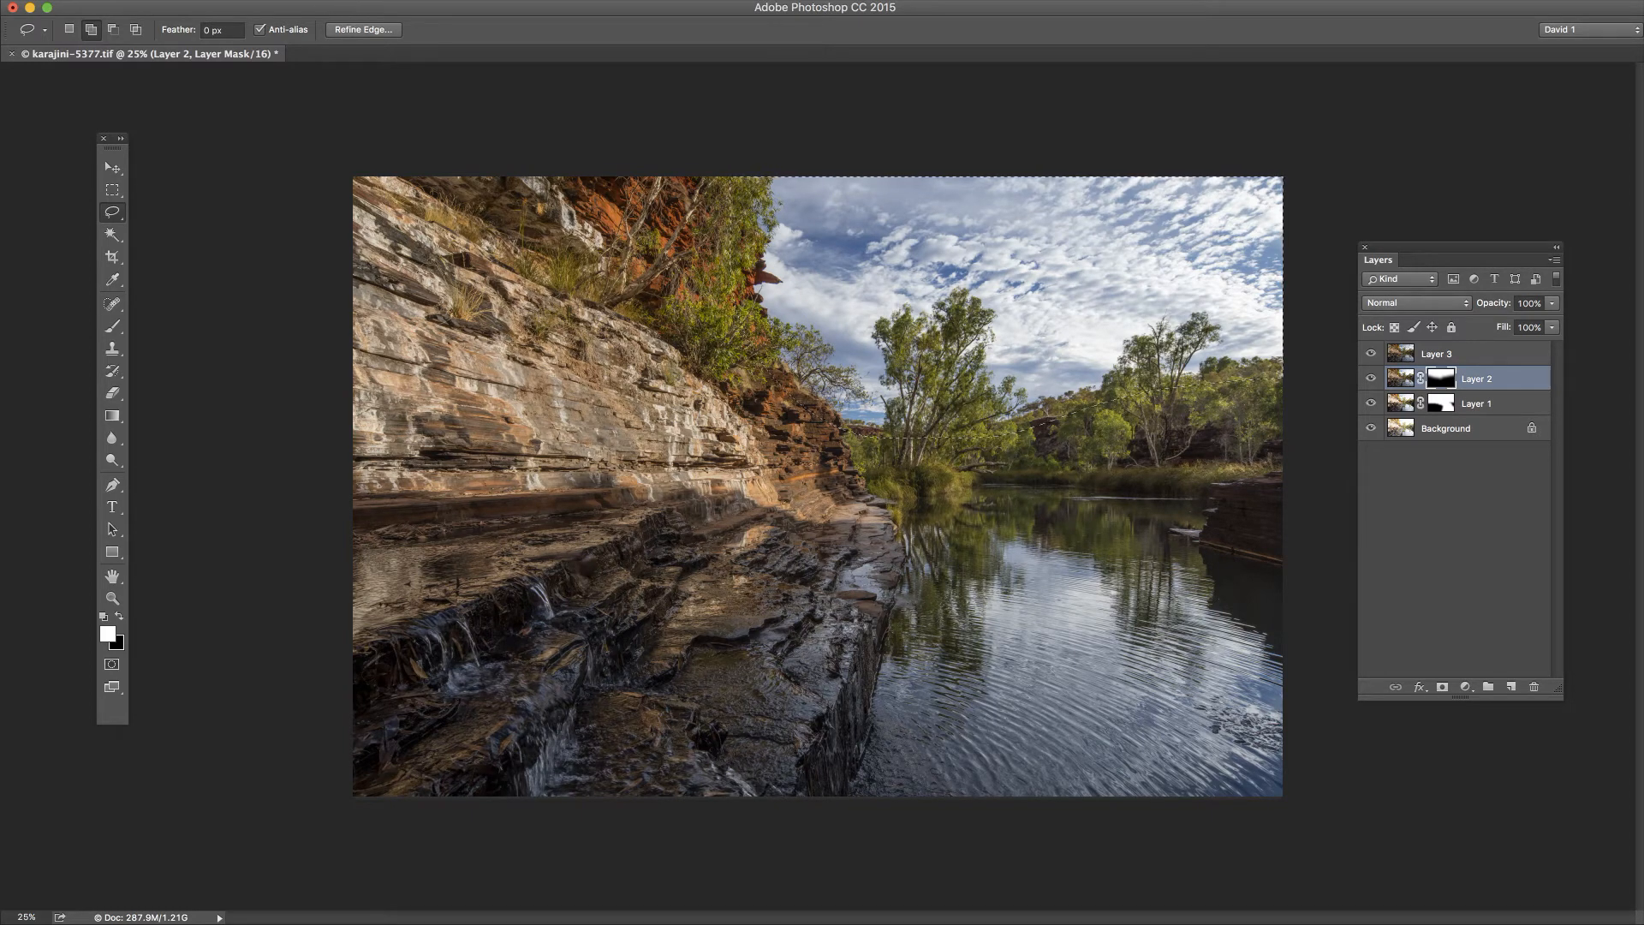
click(0, 0)
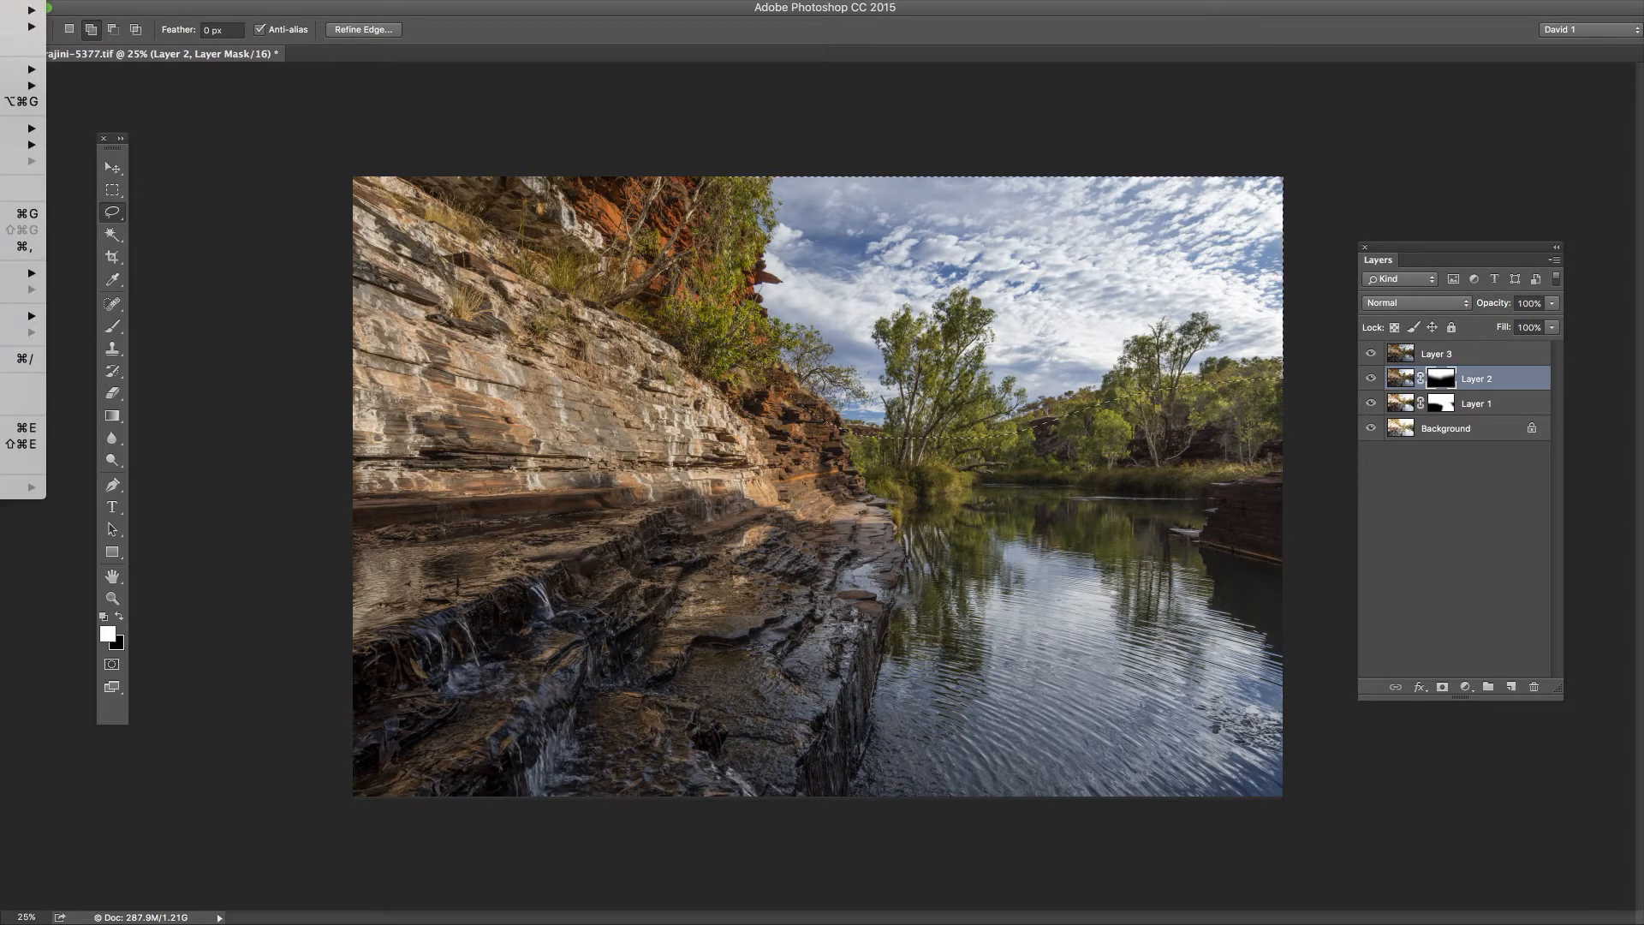
mouse_move(23, 69)
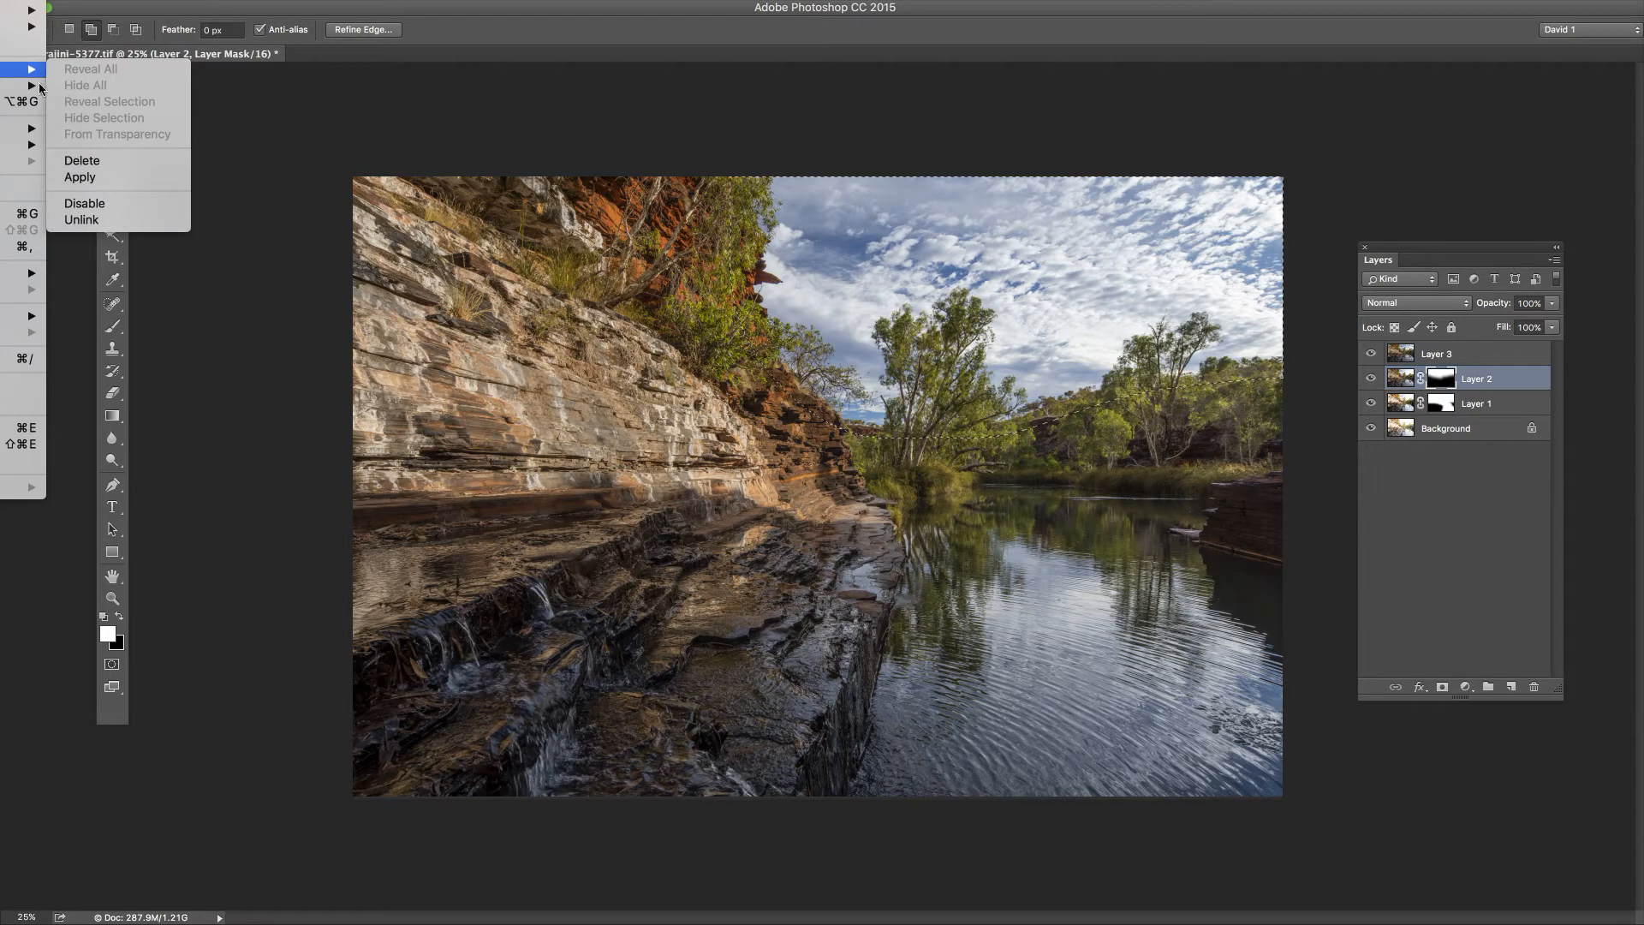
click(234, 127)
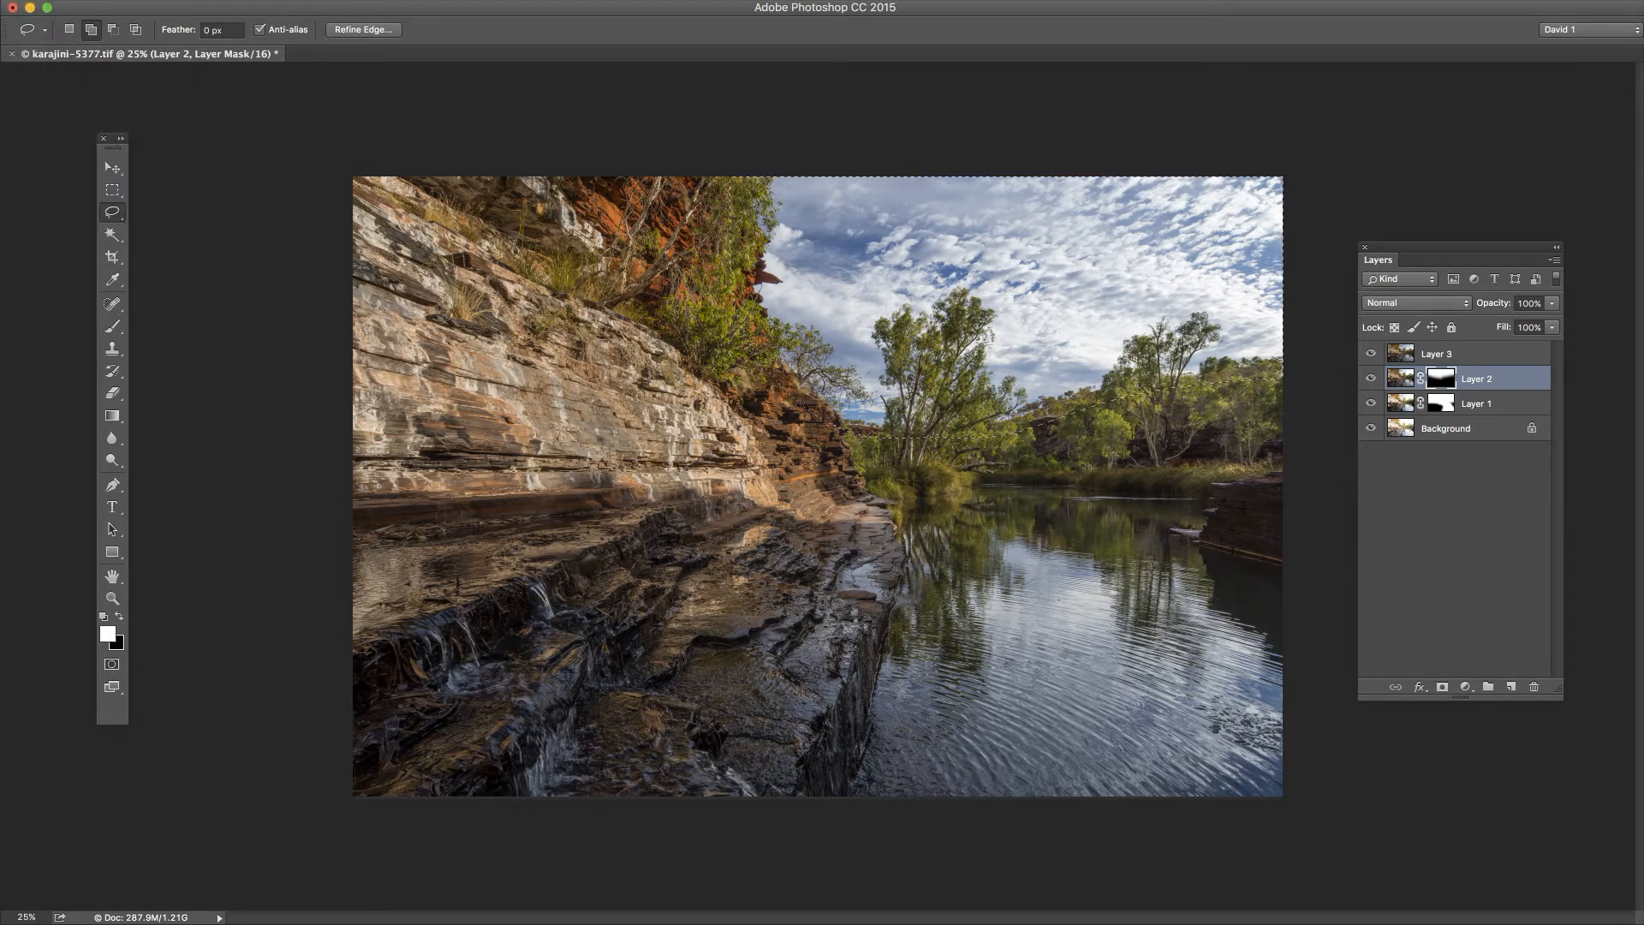
key(Tab)
key(Tab)
click(0, 0)
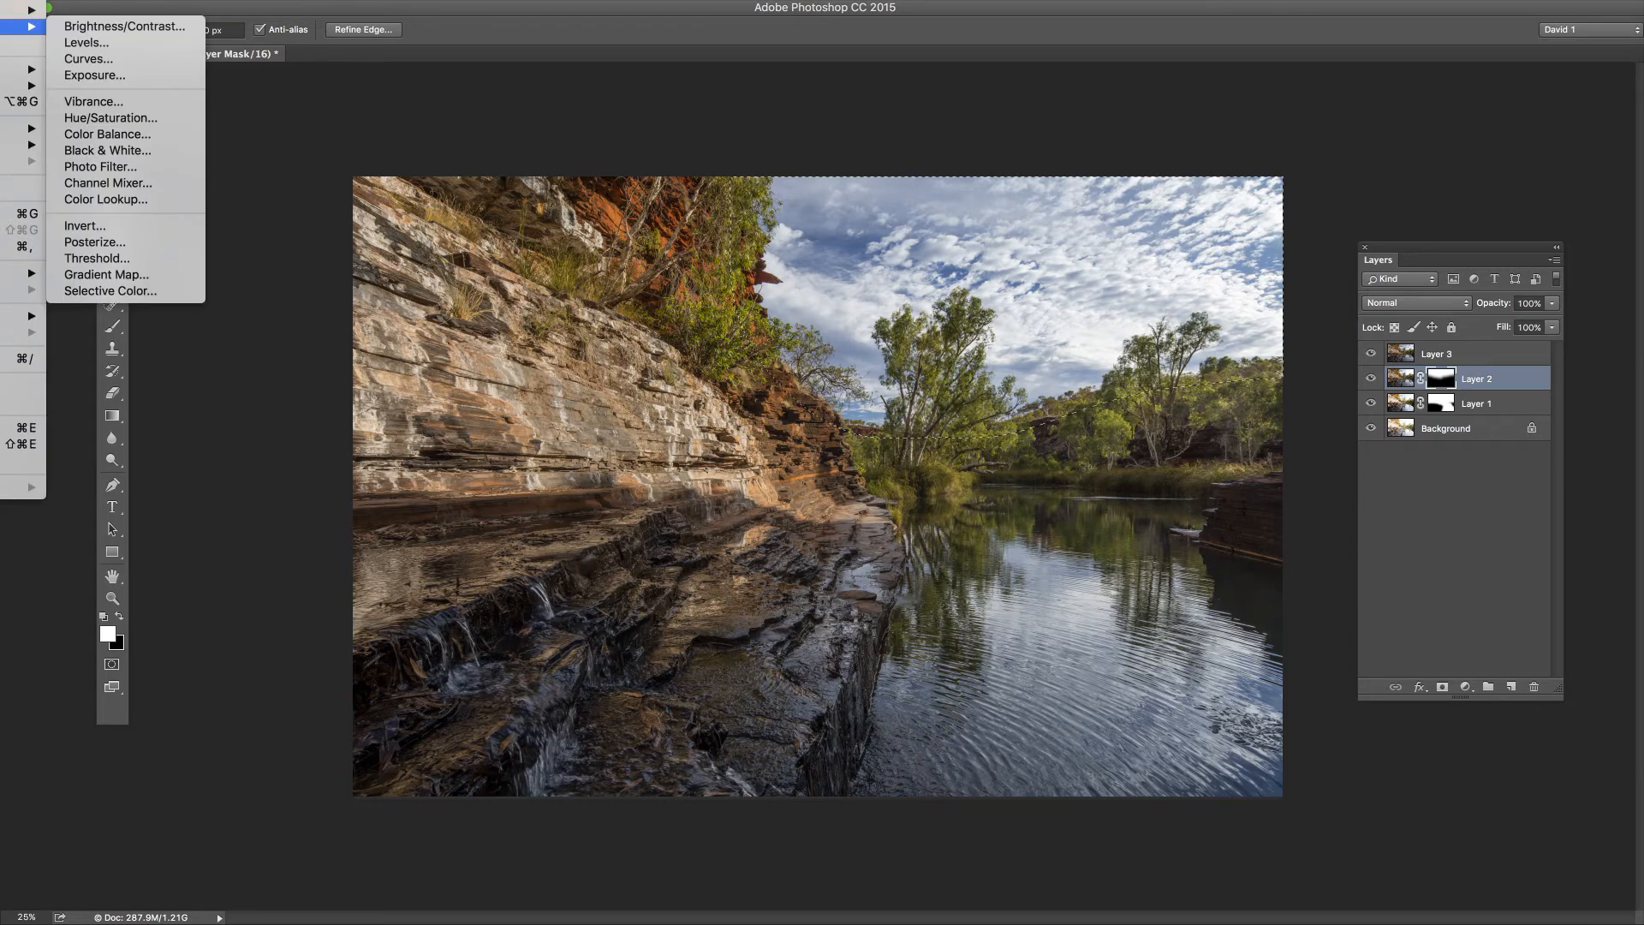
mouse_move(26, 68)
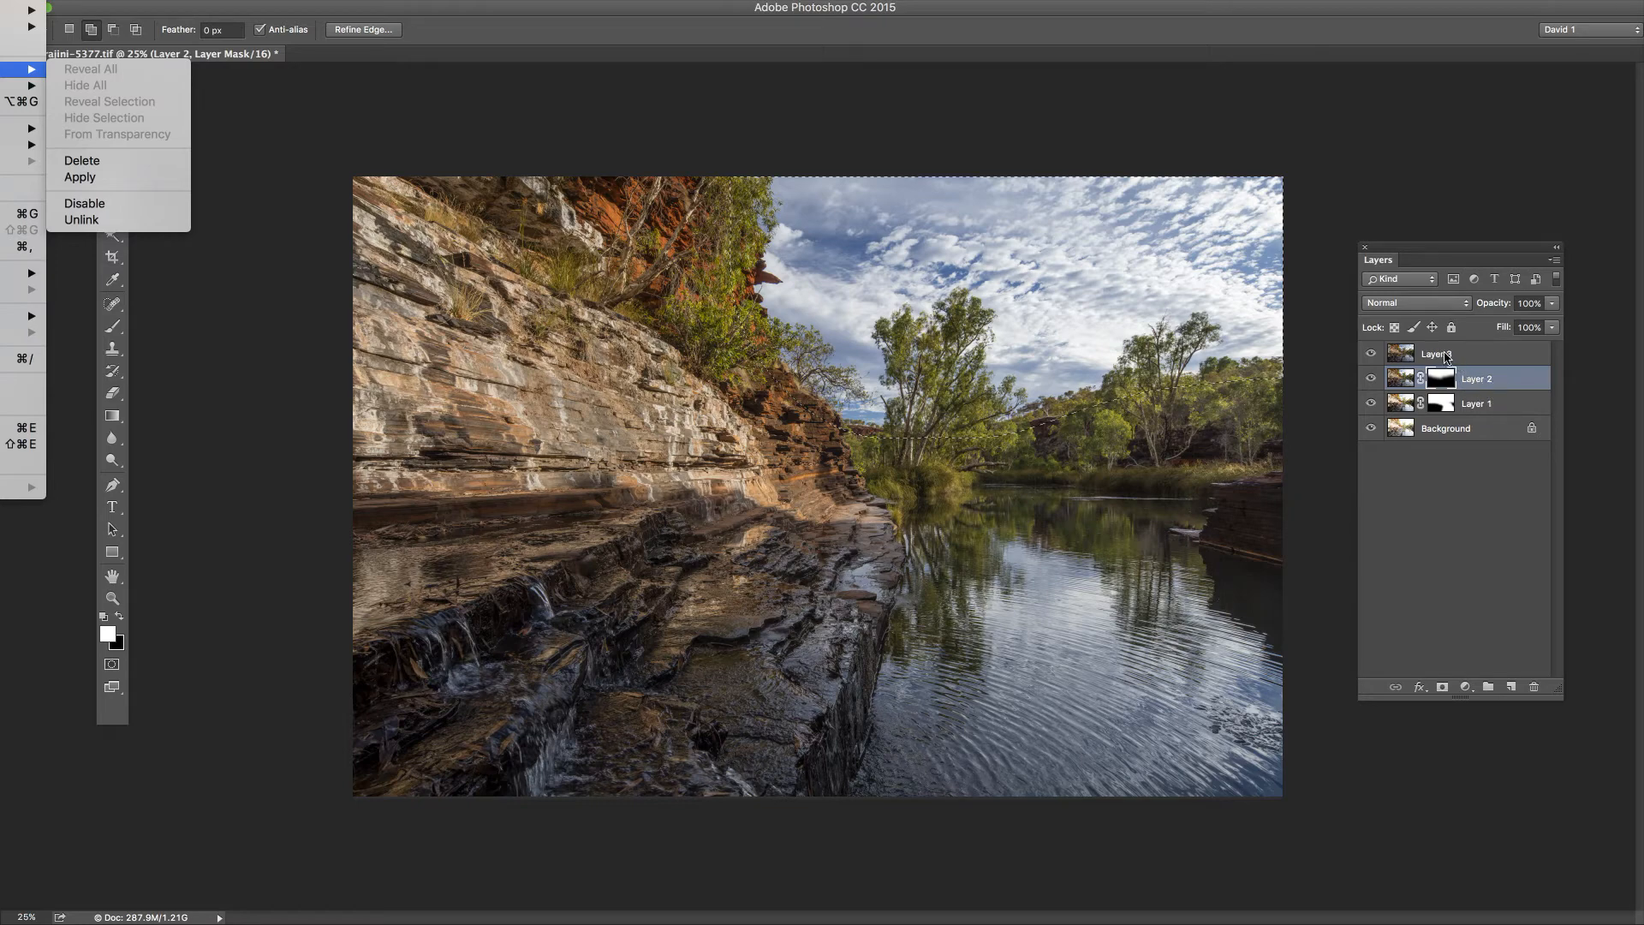
Step: Make Layer 3 active and add a Reveal Selection layer mask to it from the feathered sky selection
click(1439, 358)
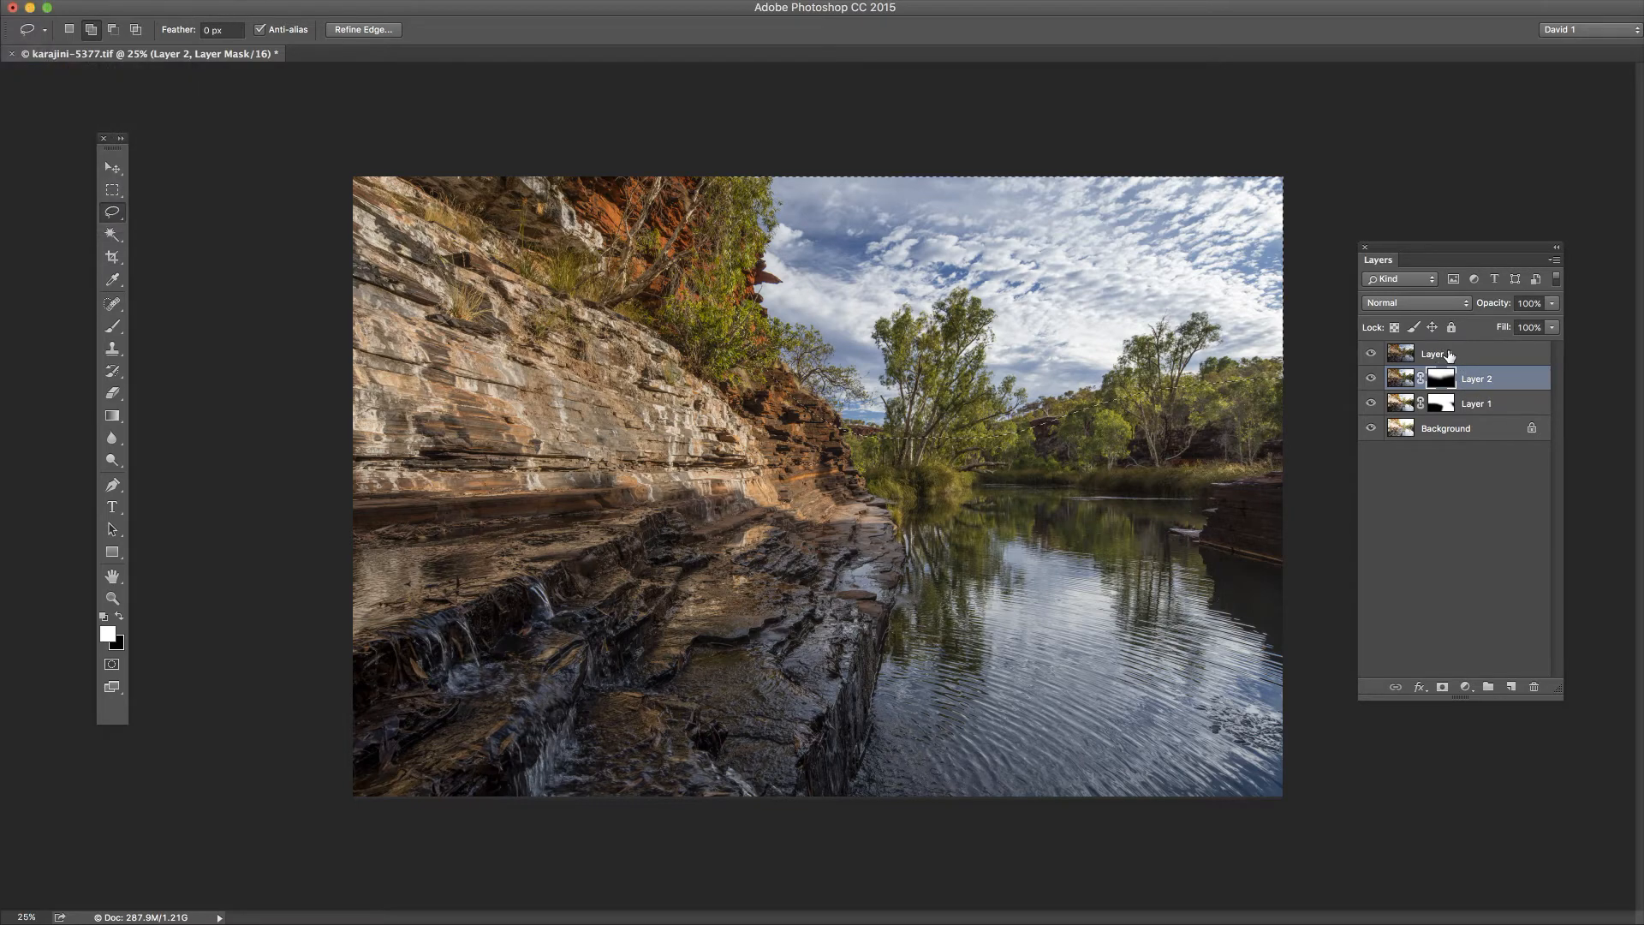
click(1437, 357)
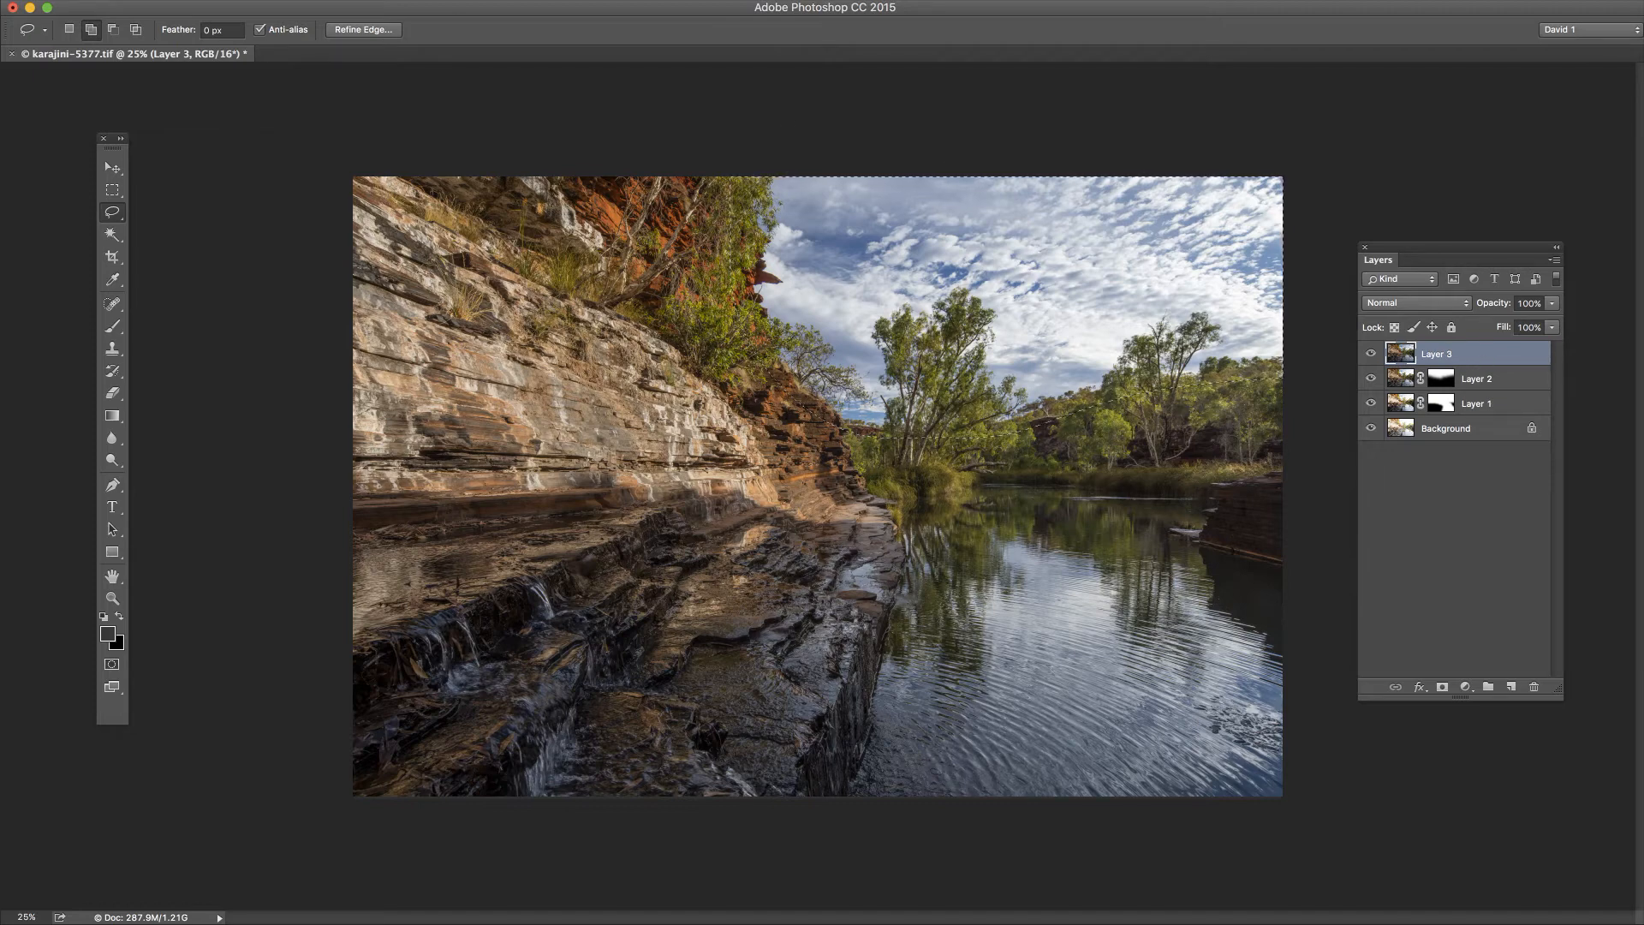
click(0, 0)
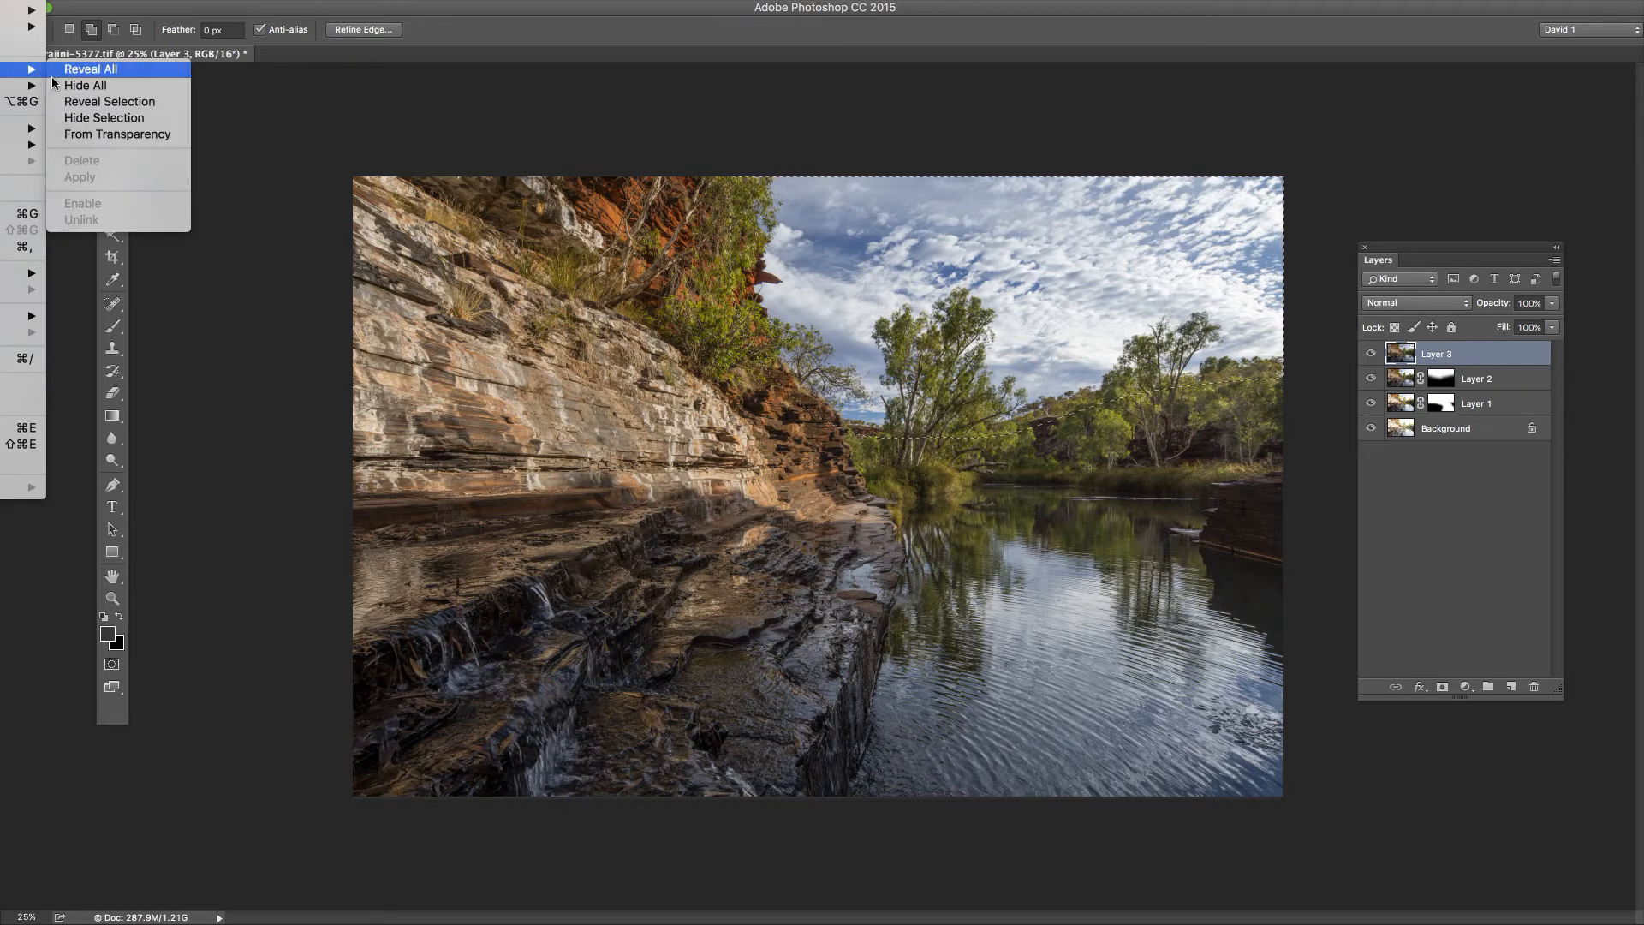
click(109, 101)
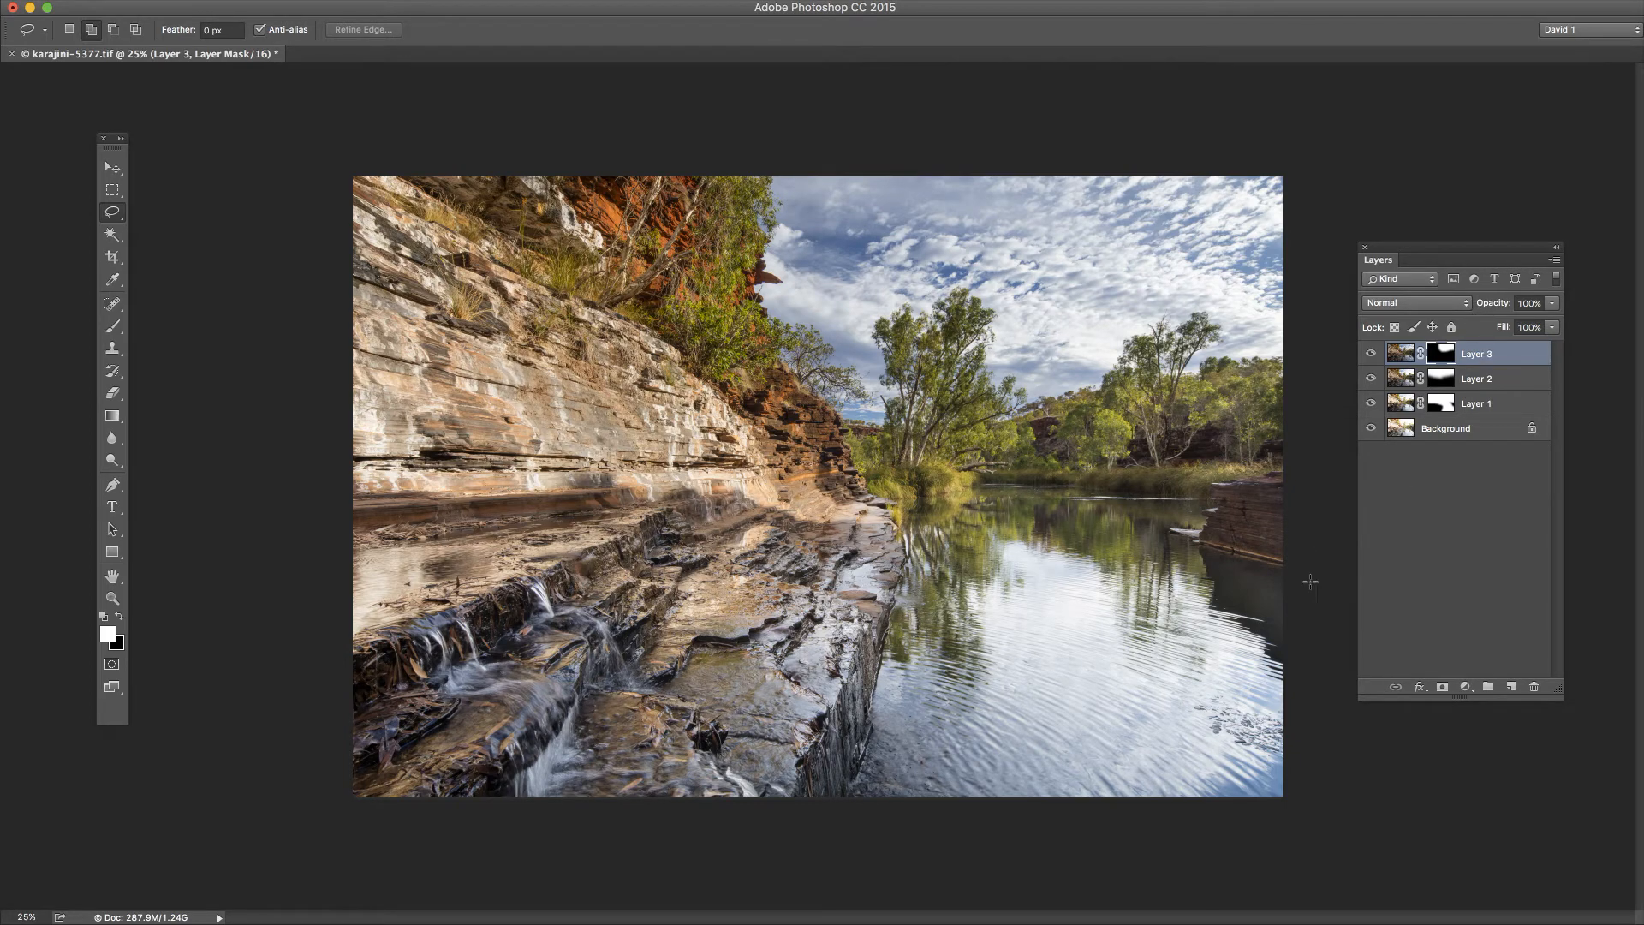
Step: Make the Layer 1 mask active and move the Layers panel onto the rock wall, clear of the river and trees
click(1445, 406)
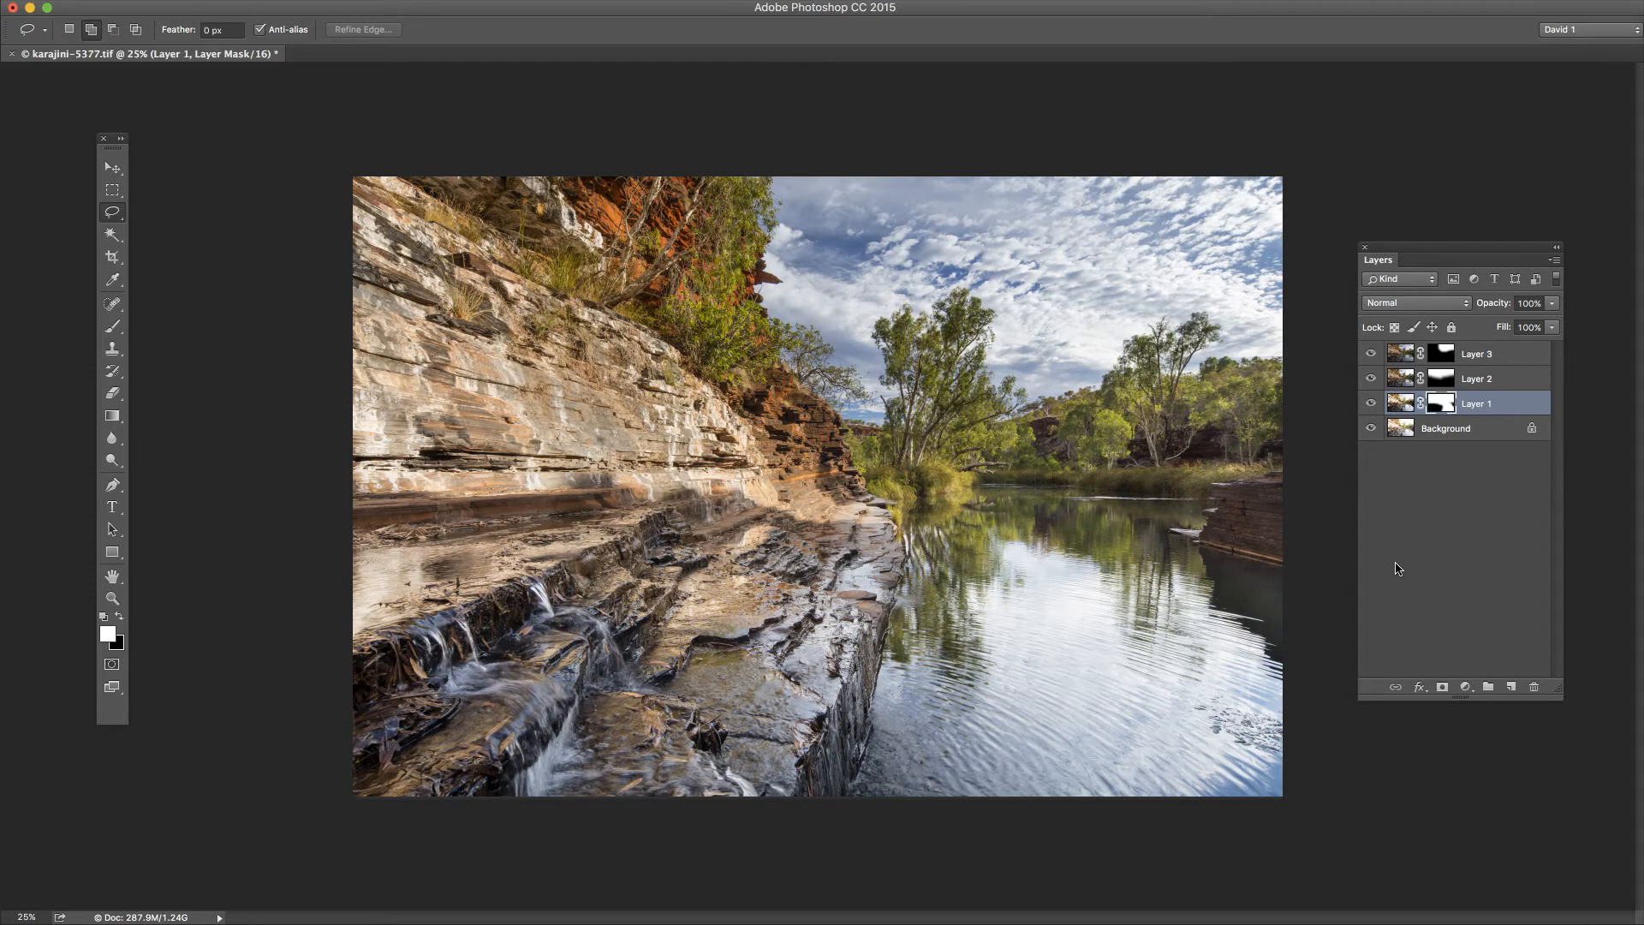
key(super+plus)
key(super+plus)
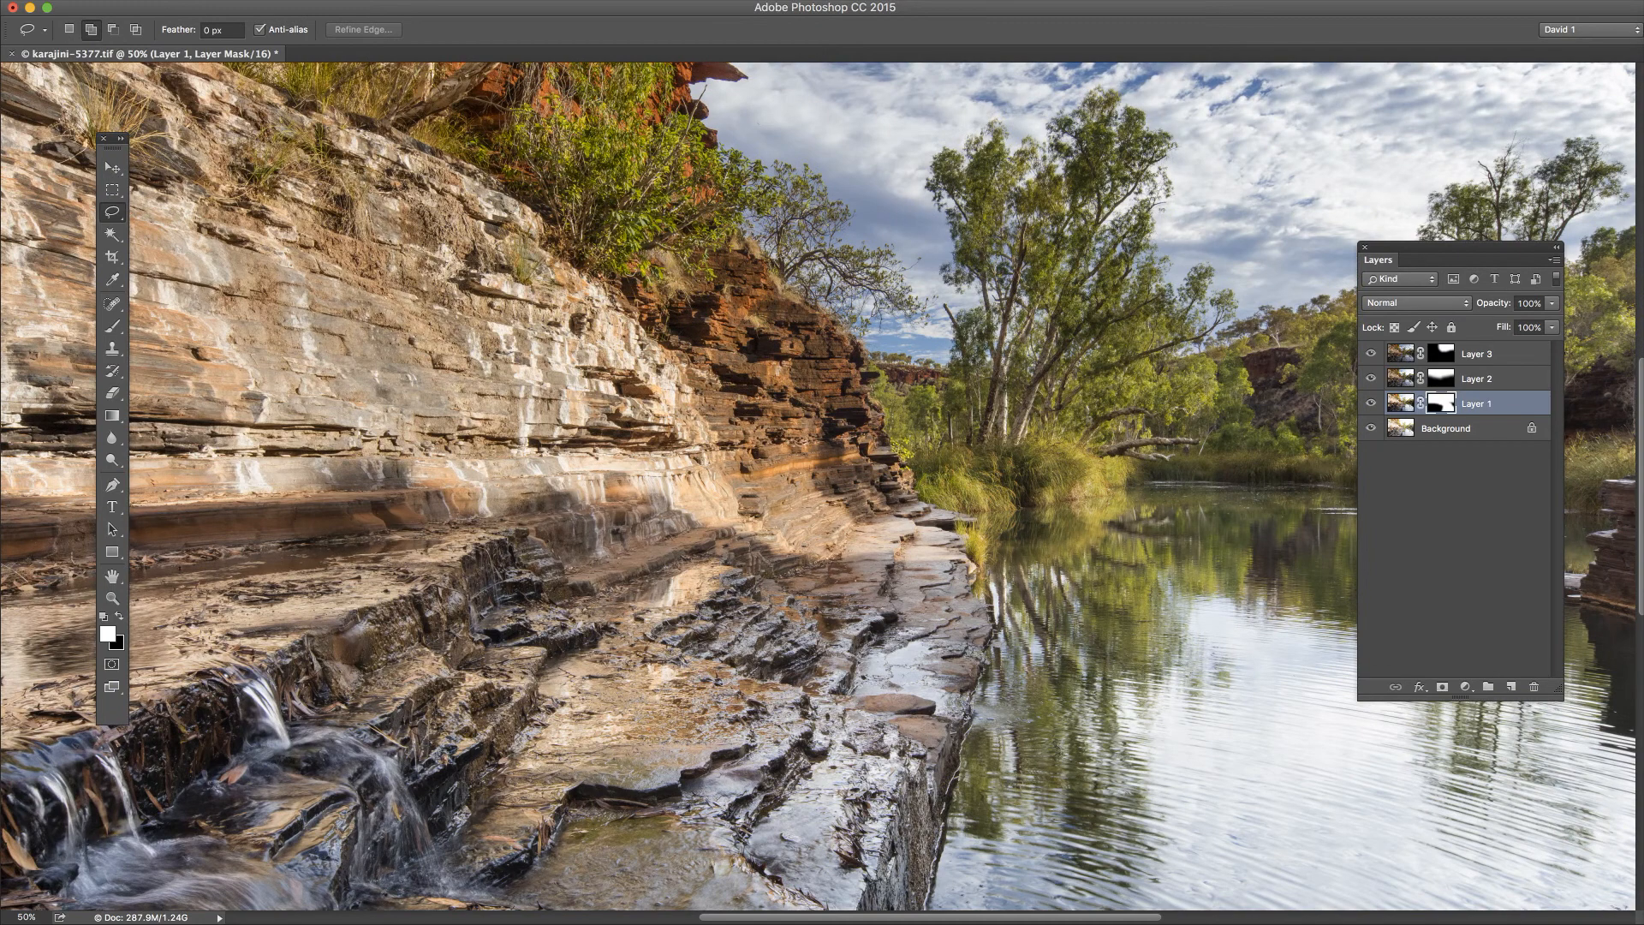
drag(1489, 261, 283, 372)
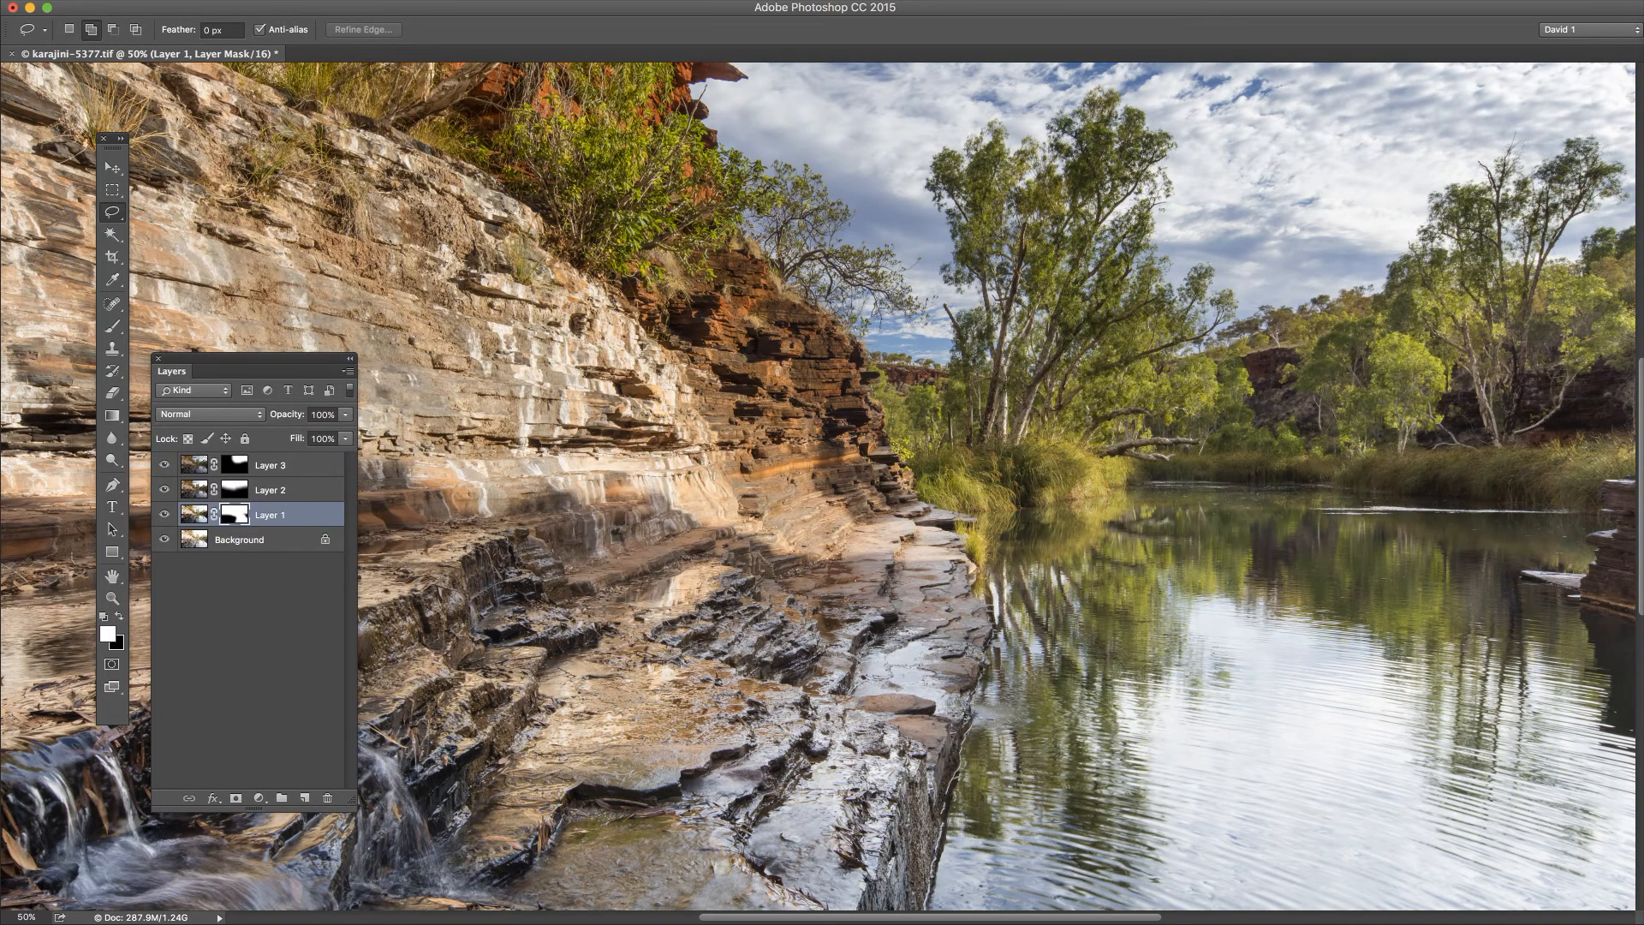
drag(857, 480, 744, 494)
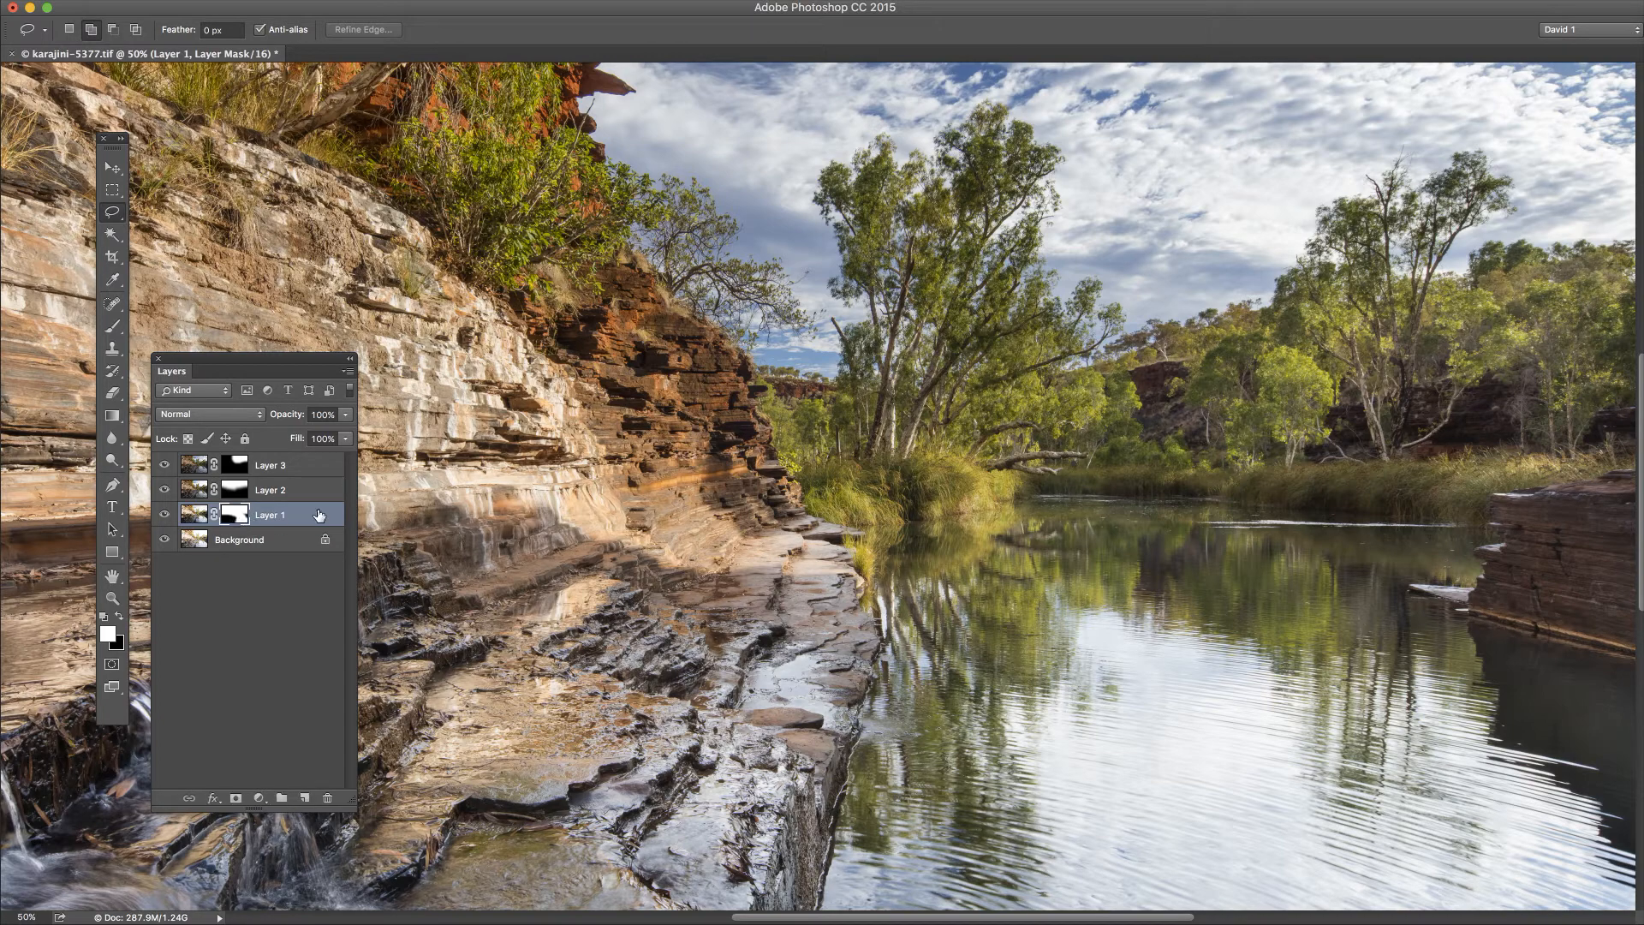
Step: Take the Brush tool and set its size to 400 px and its opacity to 14%
click(114, 328)
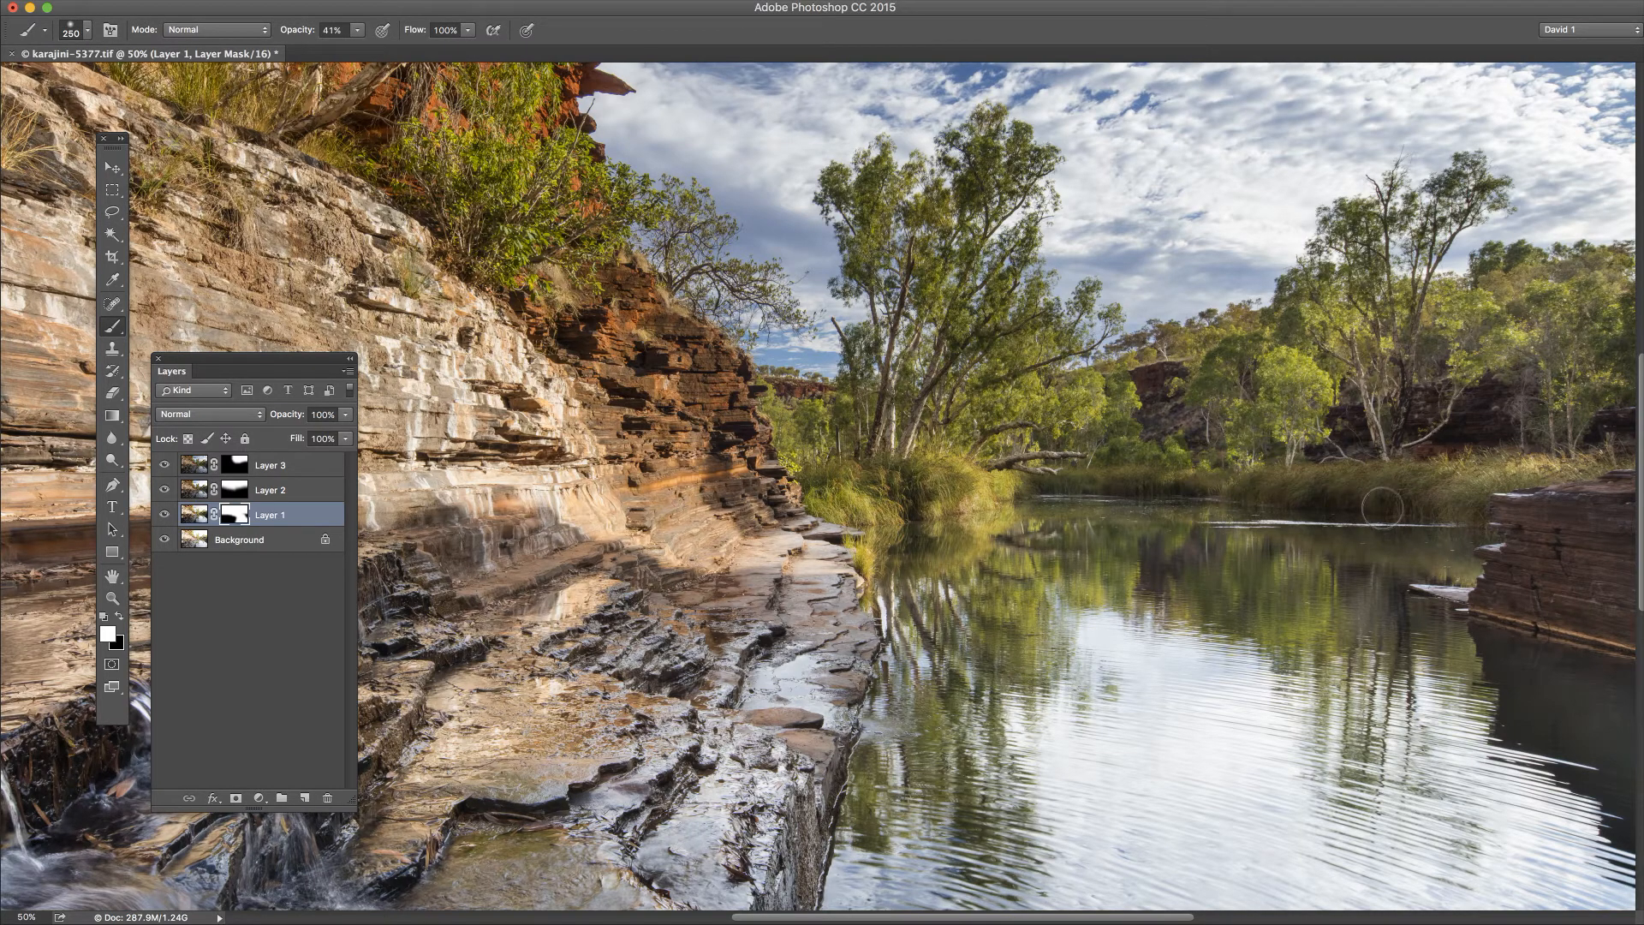
key(bracketright)
key(bracketright)
key(bracketright)
key(bracketleft)
key(bracketleft)
key(bracketright)
click(357, 31)
mouse_move(358, 56)
mouse_down()
mouse_move(339, 57)
mouse_move(357, 77)
mouse_move(341, 60)
mouse_up()
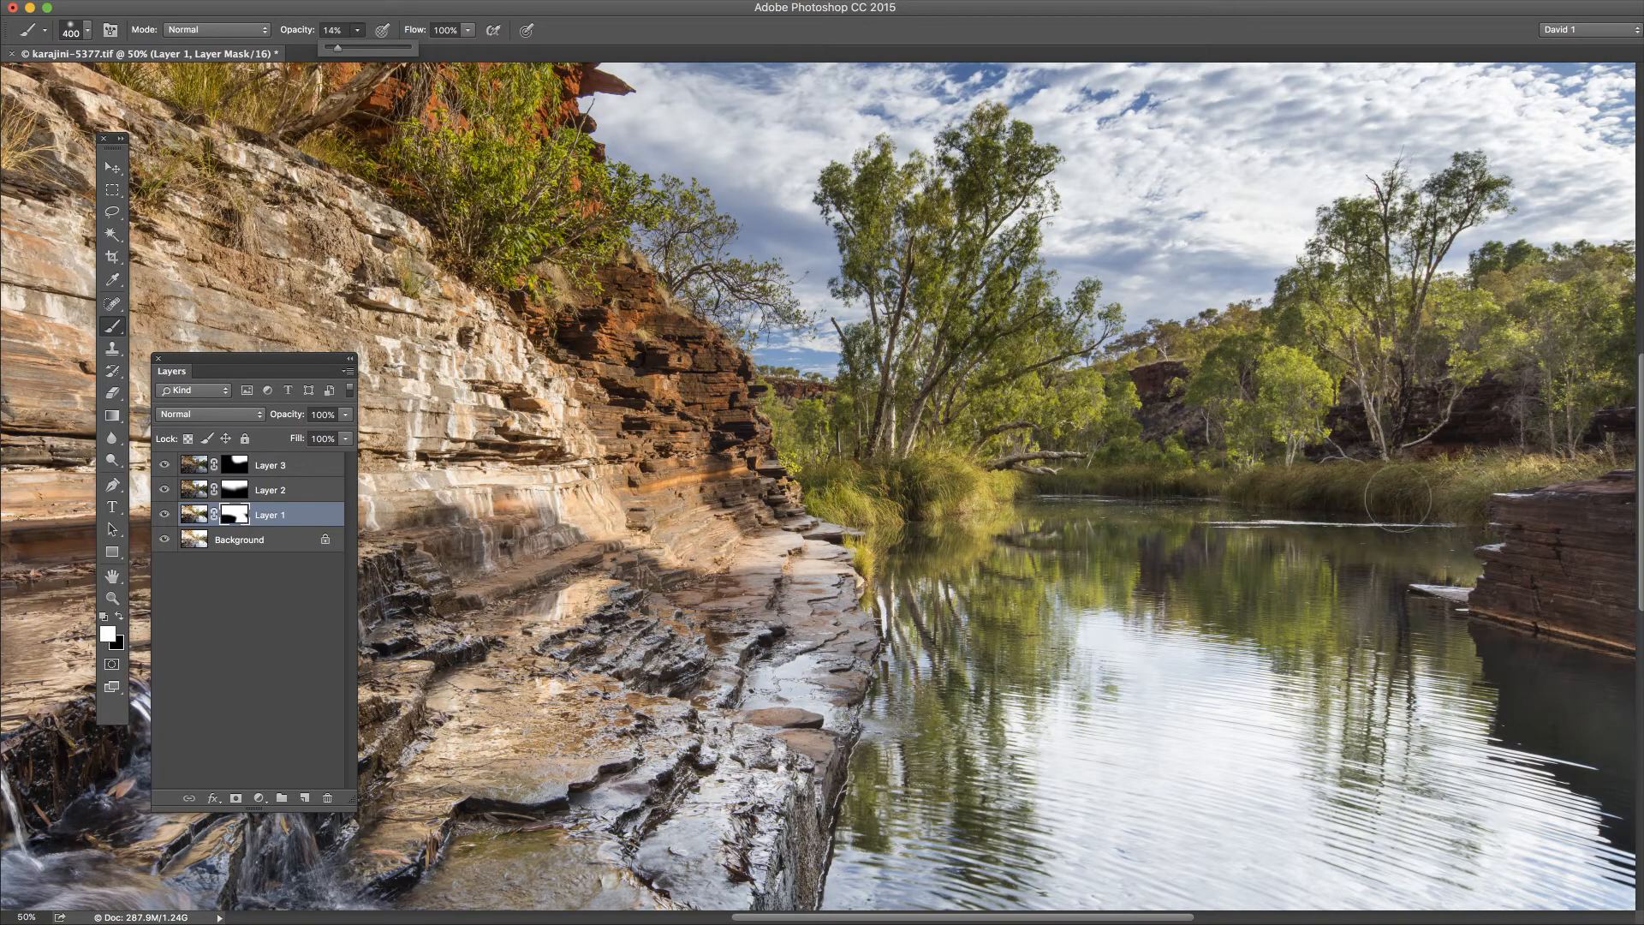
click(1414, 509)
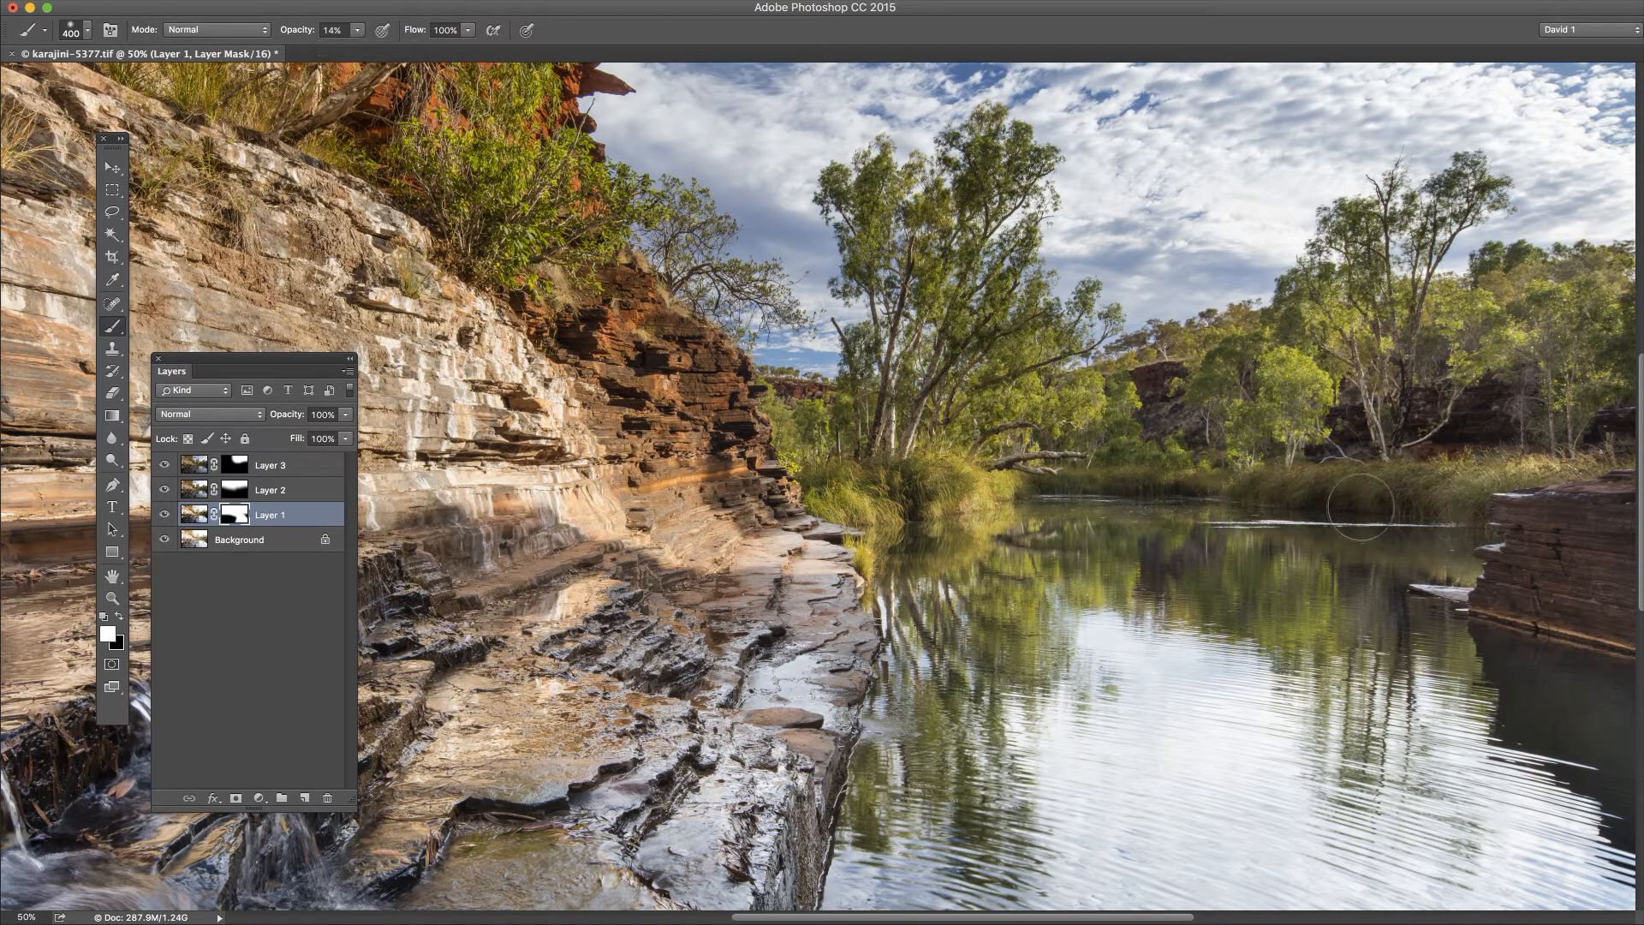
Step: Target the Layer 1 mask and switch the foreground colour to black
click(239, 519)
key(super+2)
click(237, 514)
key(x)
key(x)
key(x)
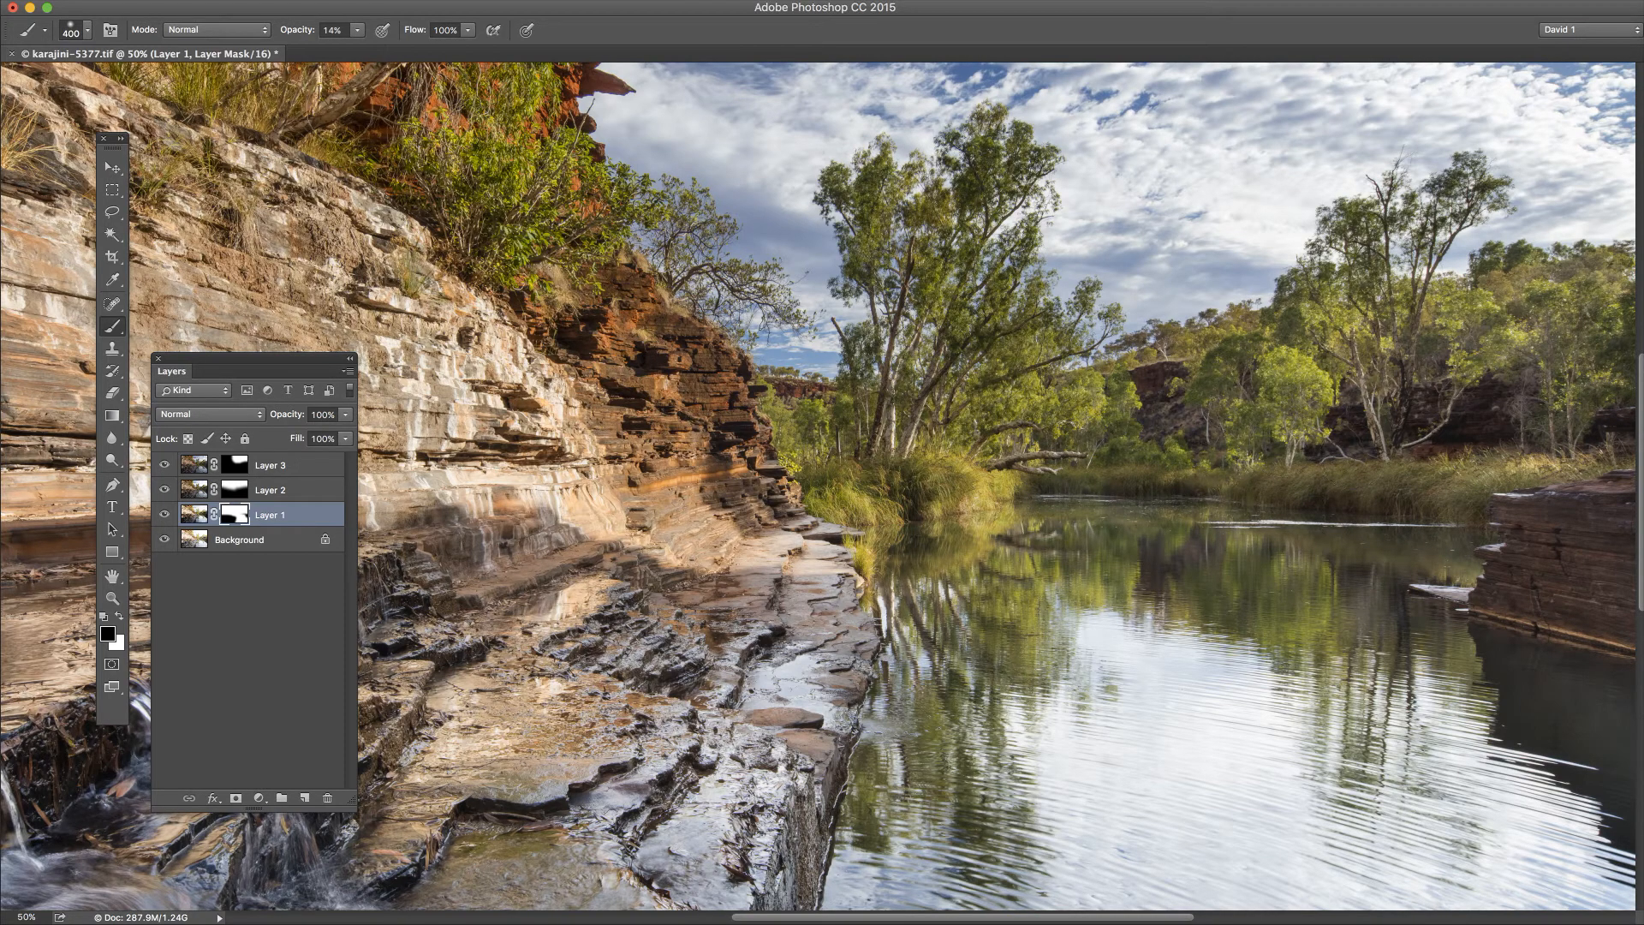
Step: Try painting black on the Layer 1 mask along the far waterline at 76% brush opacity, and undo the stroke
click(356, 32)
mouse_move(1113, 489)
mouse_down()
mouse_move(1449, 508)
mouse_move(1081, 499)
mouse_move(1425, 514)
mouse_move(1477, 524)
mouse_move(1460, 542)
mouse_move(1485, 554)
mouse_move(1469, 522)
mouse_move(1436, 540)
mouse_move(1481, 522)
mouse_up()
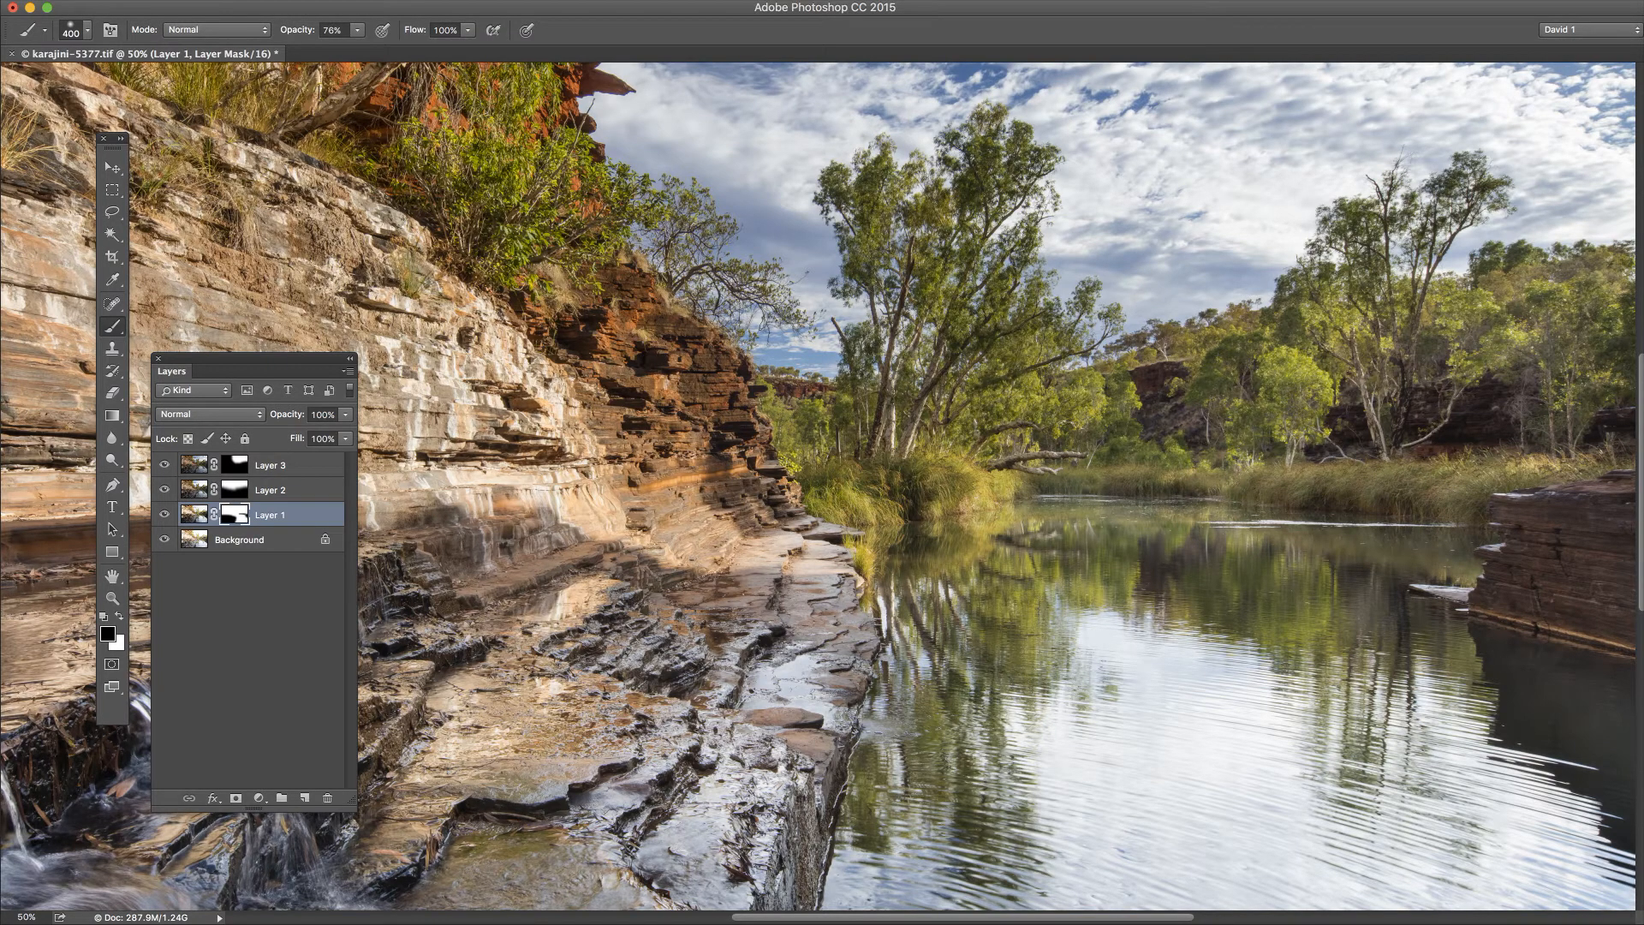
key(super+z)
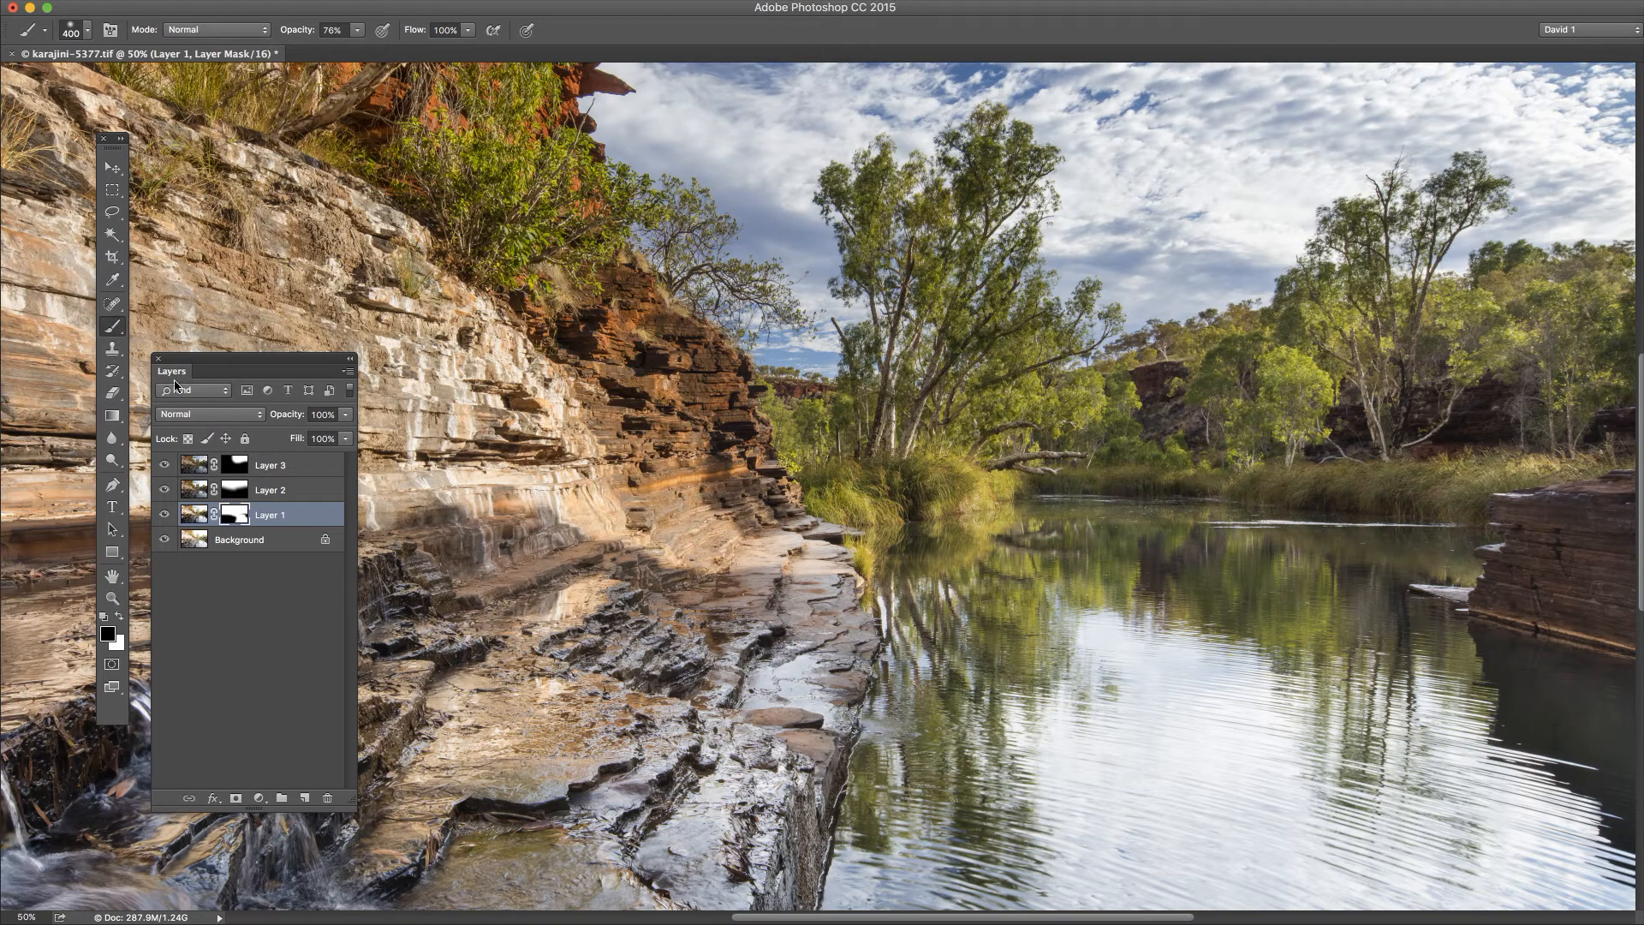
Step: Set the brush opacity to 15%
click(359, 35)
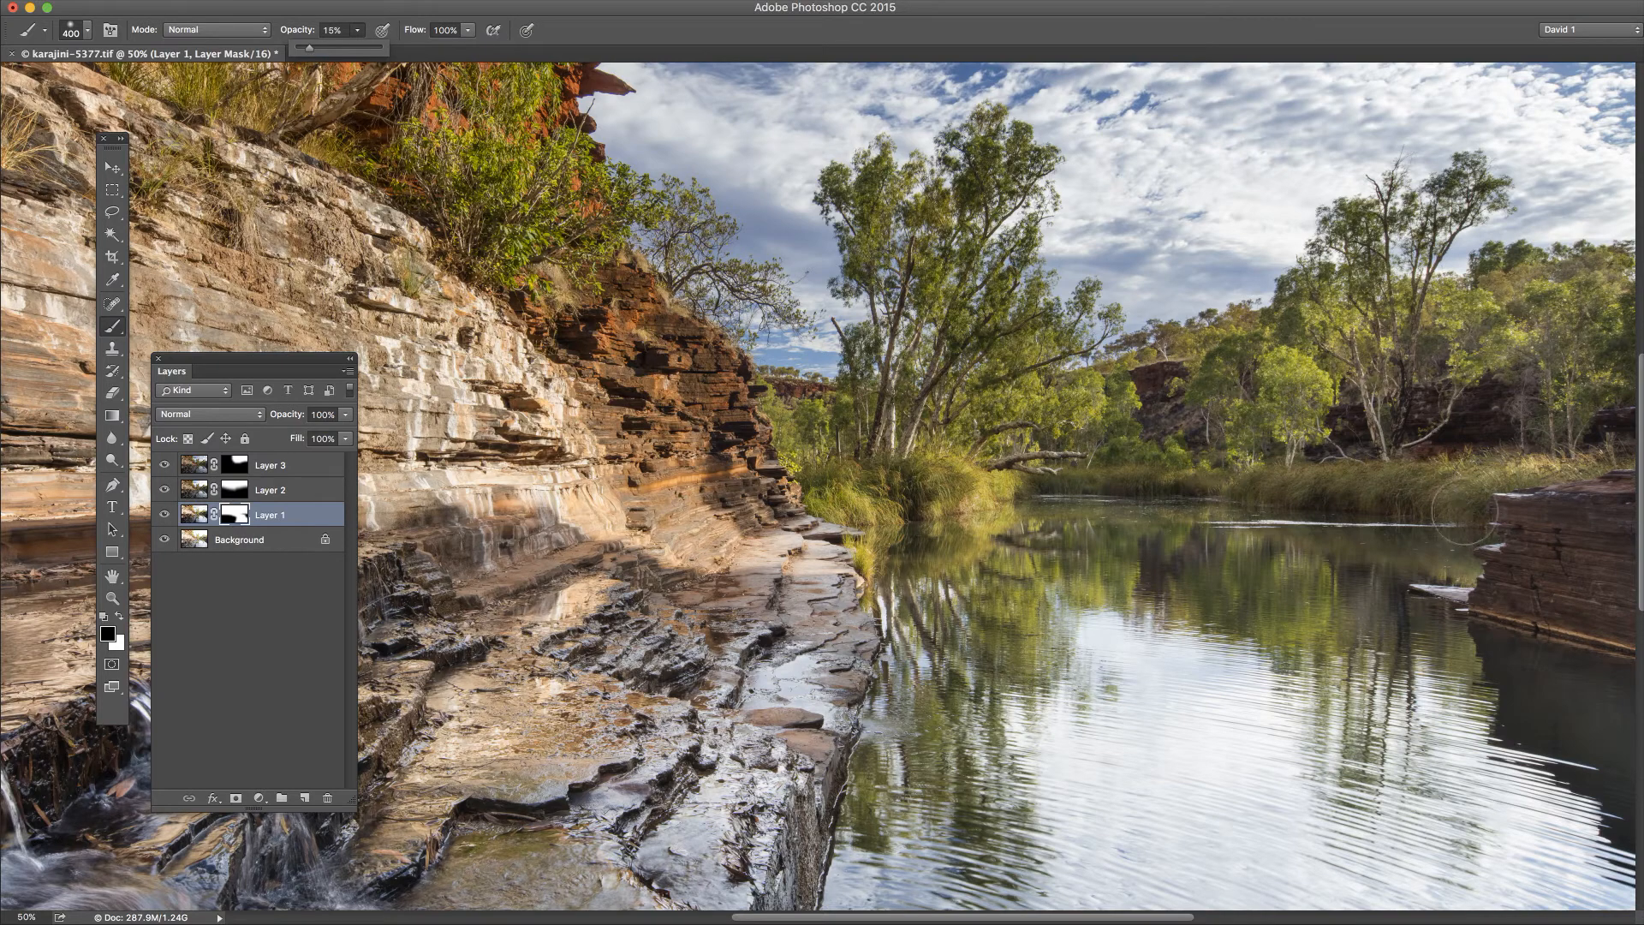
key(1)
key(5)
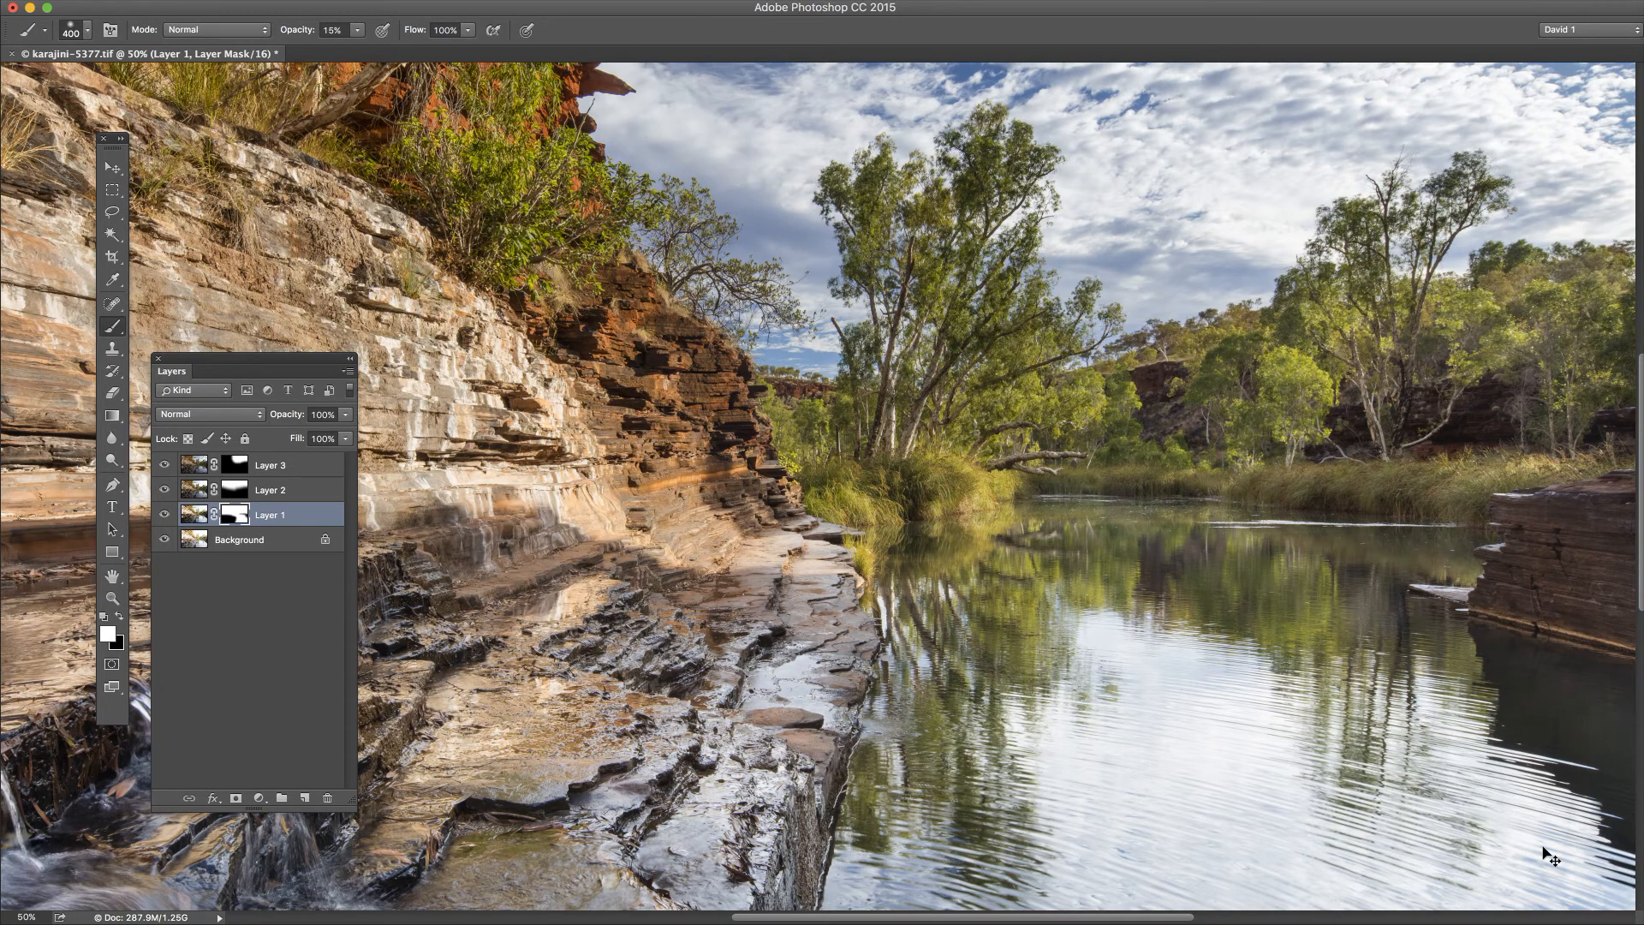
Step: Examine the blended exposures over the whole image and up close at 100% along the rock ledge and far riverbank
key(super+minus)
key(super+minus)
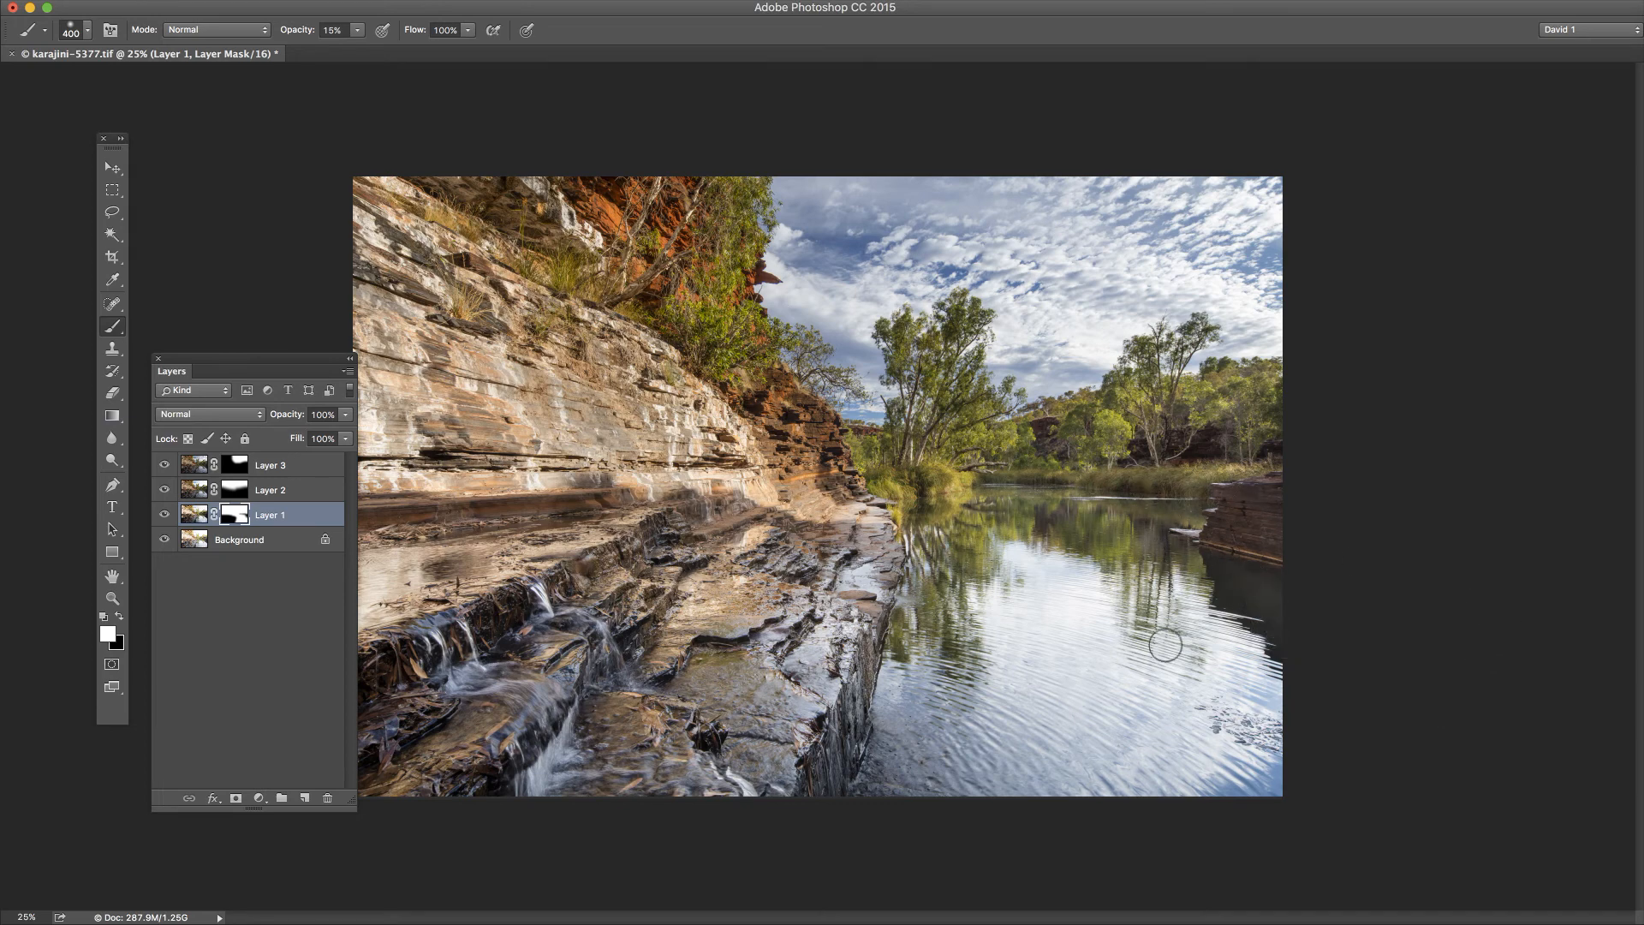
key(super+equal)
key(super+equal)
key(super+equal)
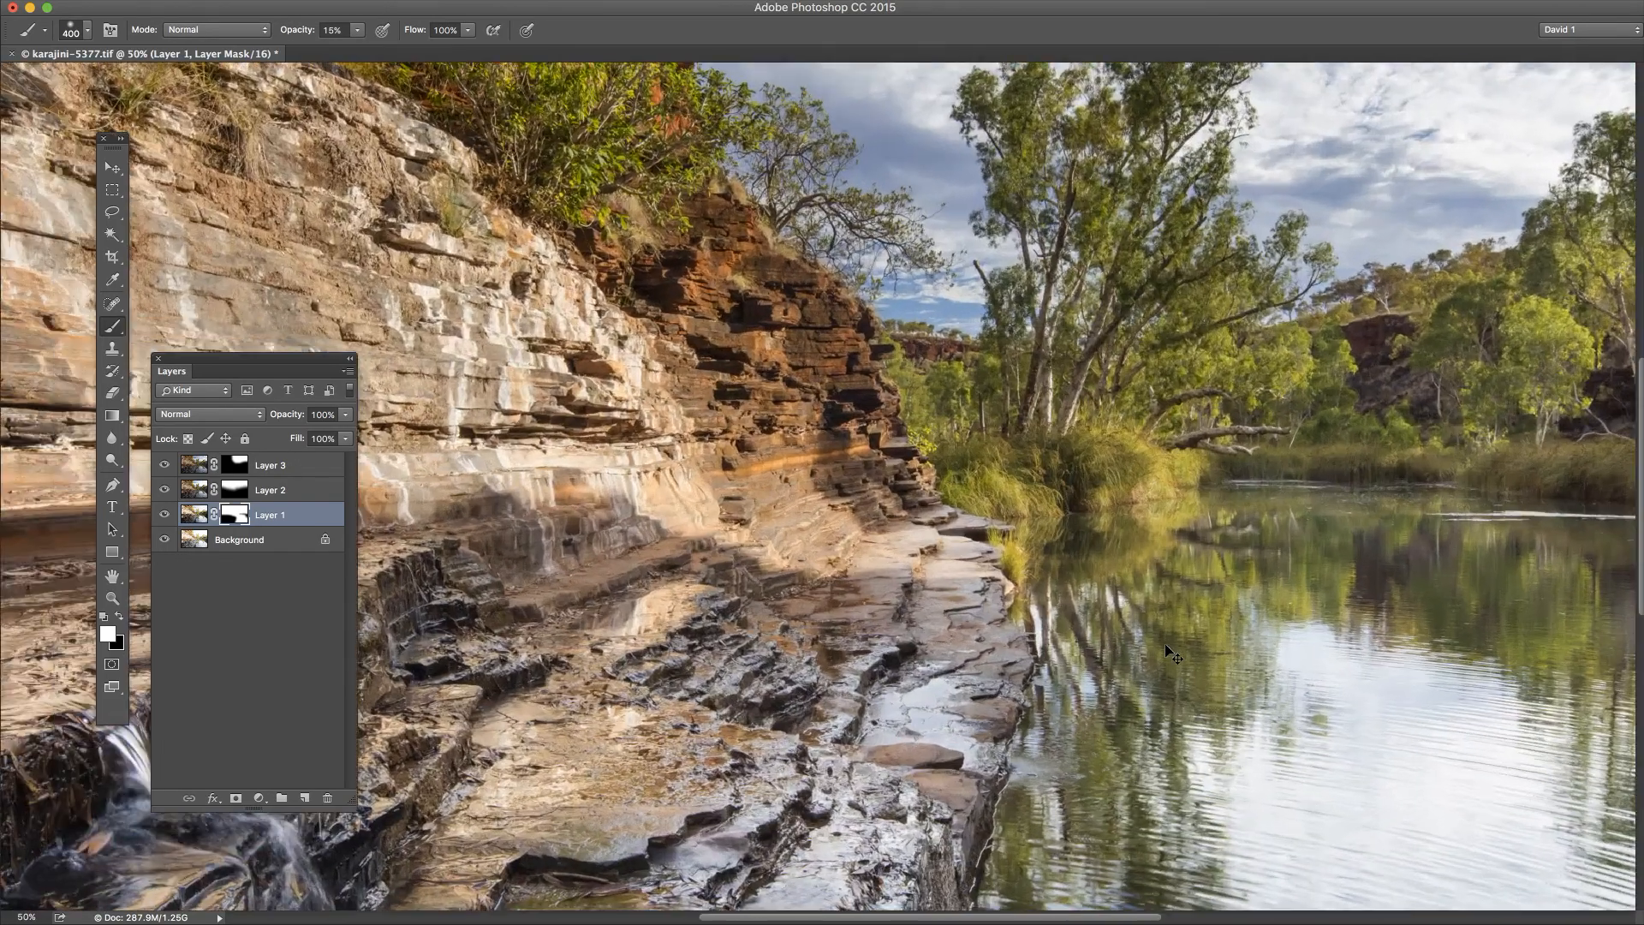
key(super+equal)
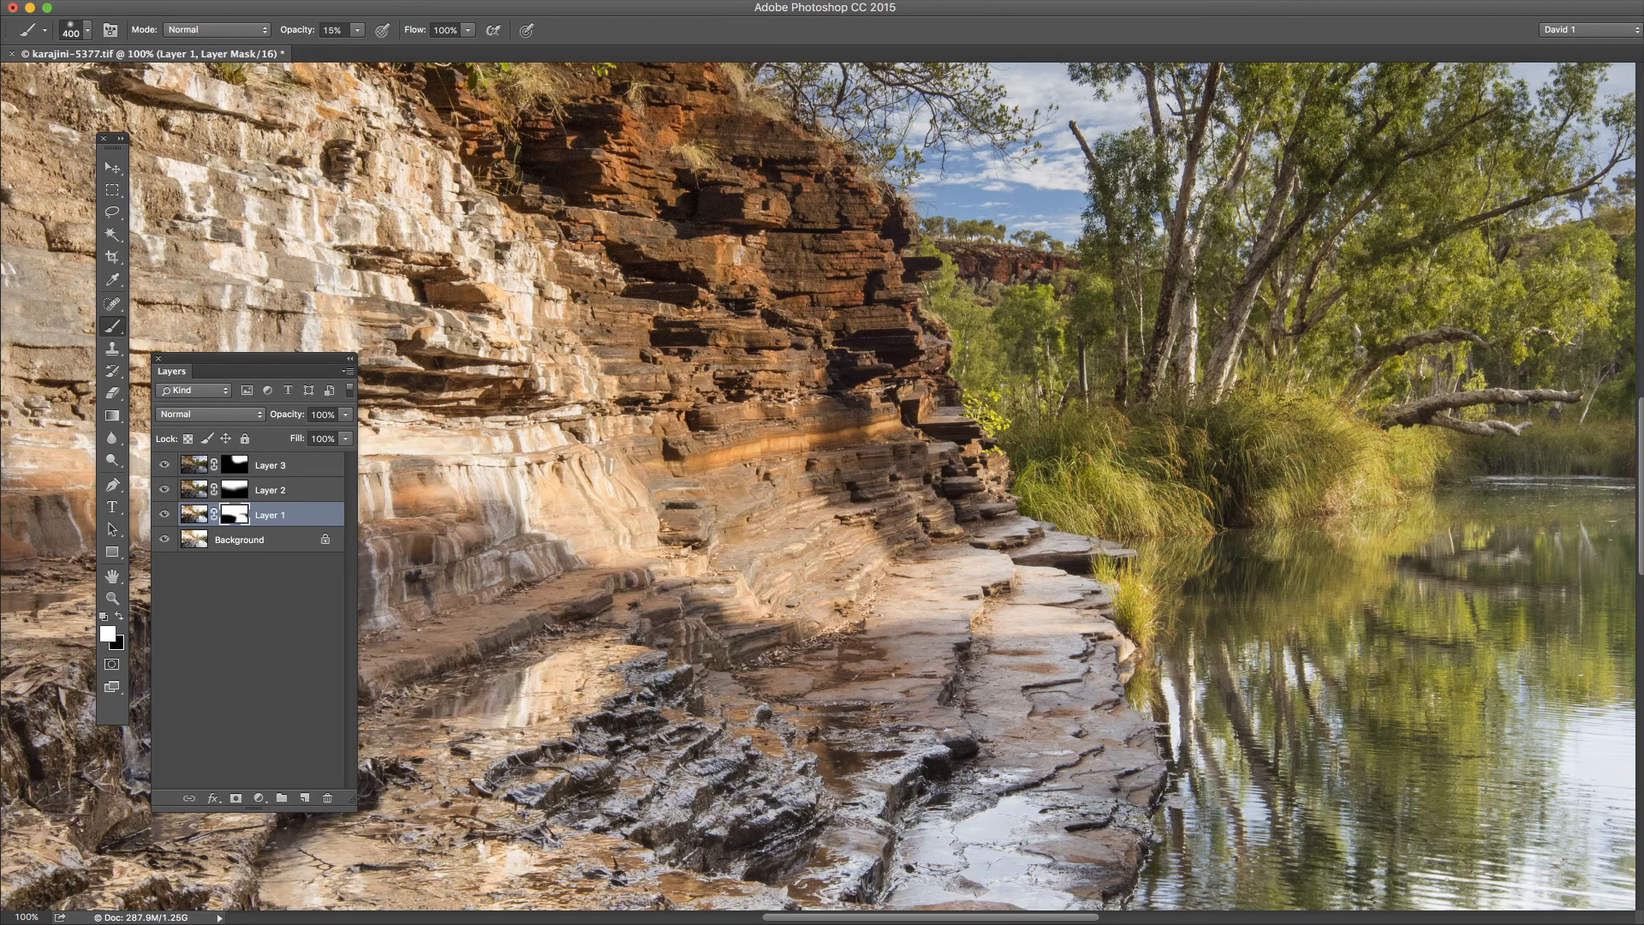
scroll(822, 488, right, 15)
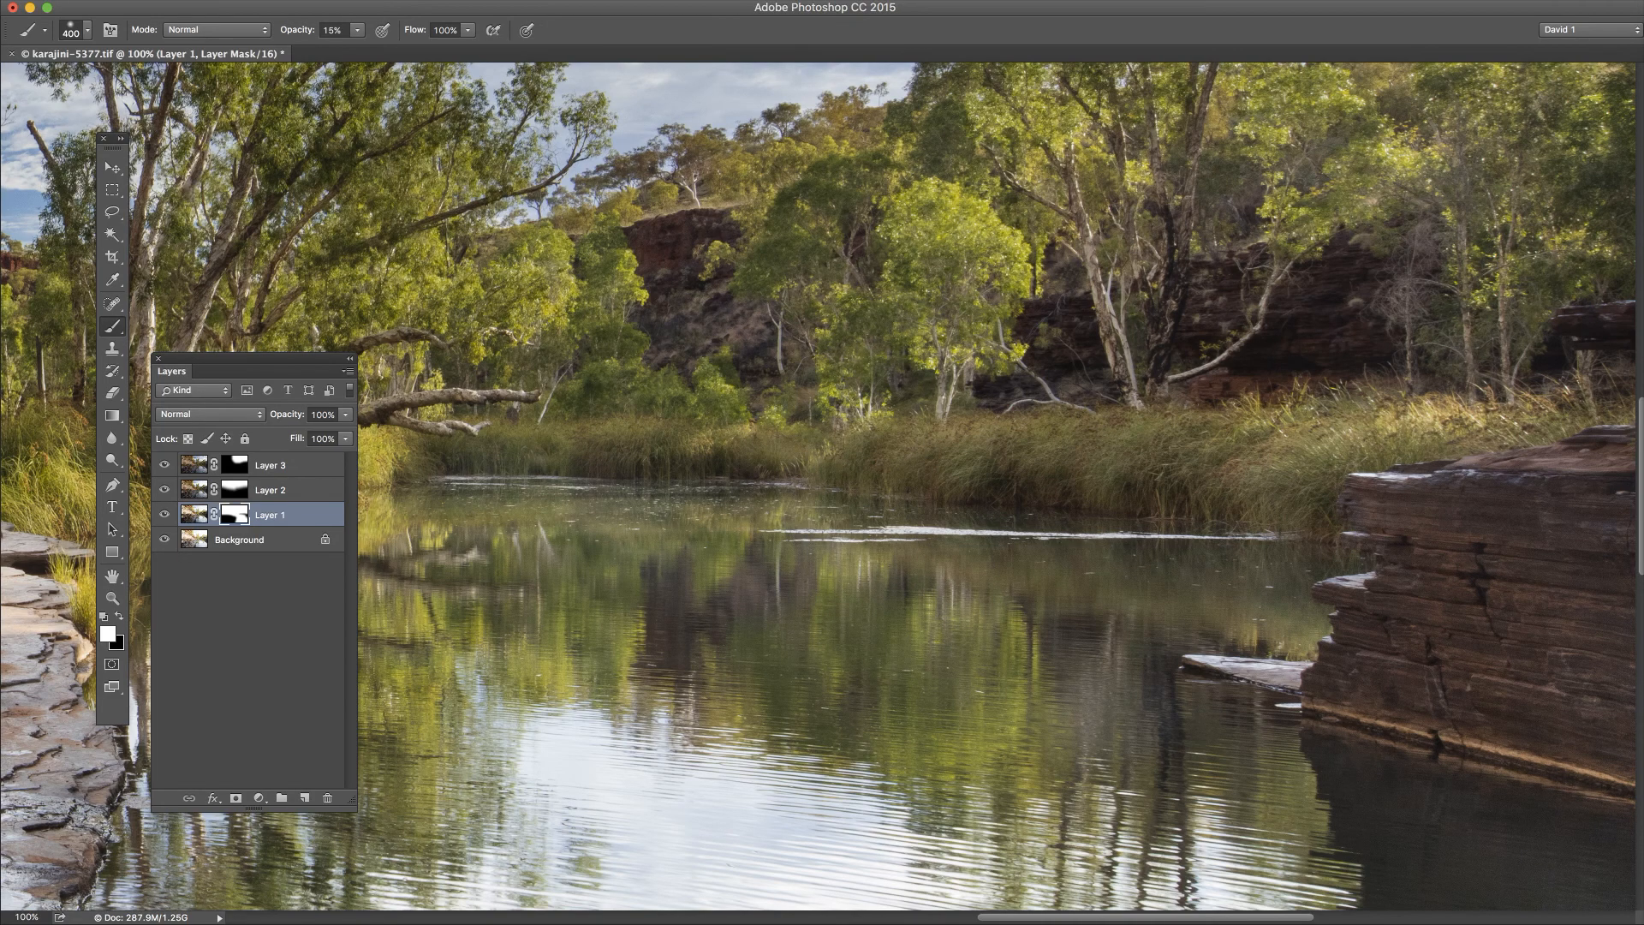
key(super+minus)
key(super+minus)
key(super+minus)
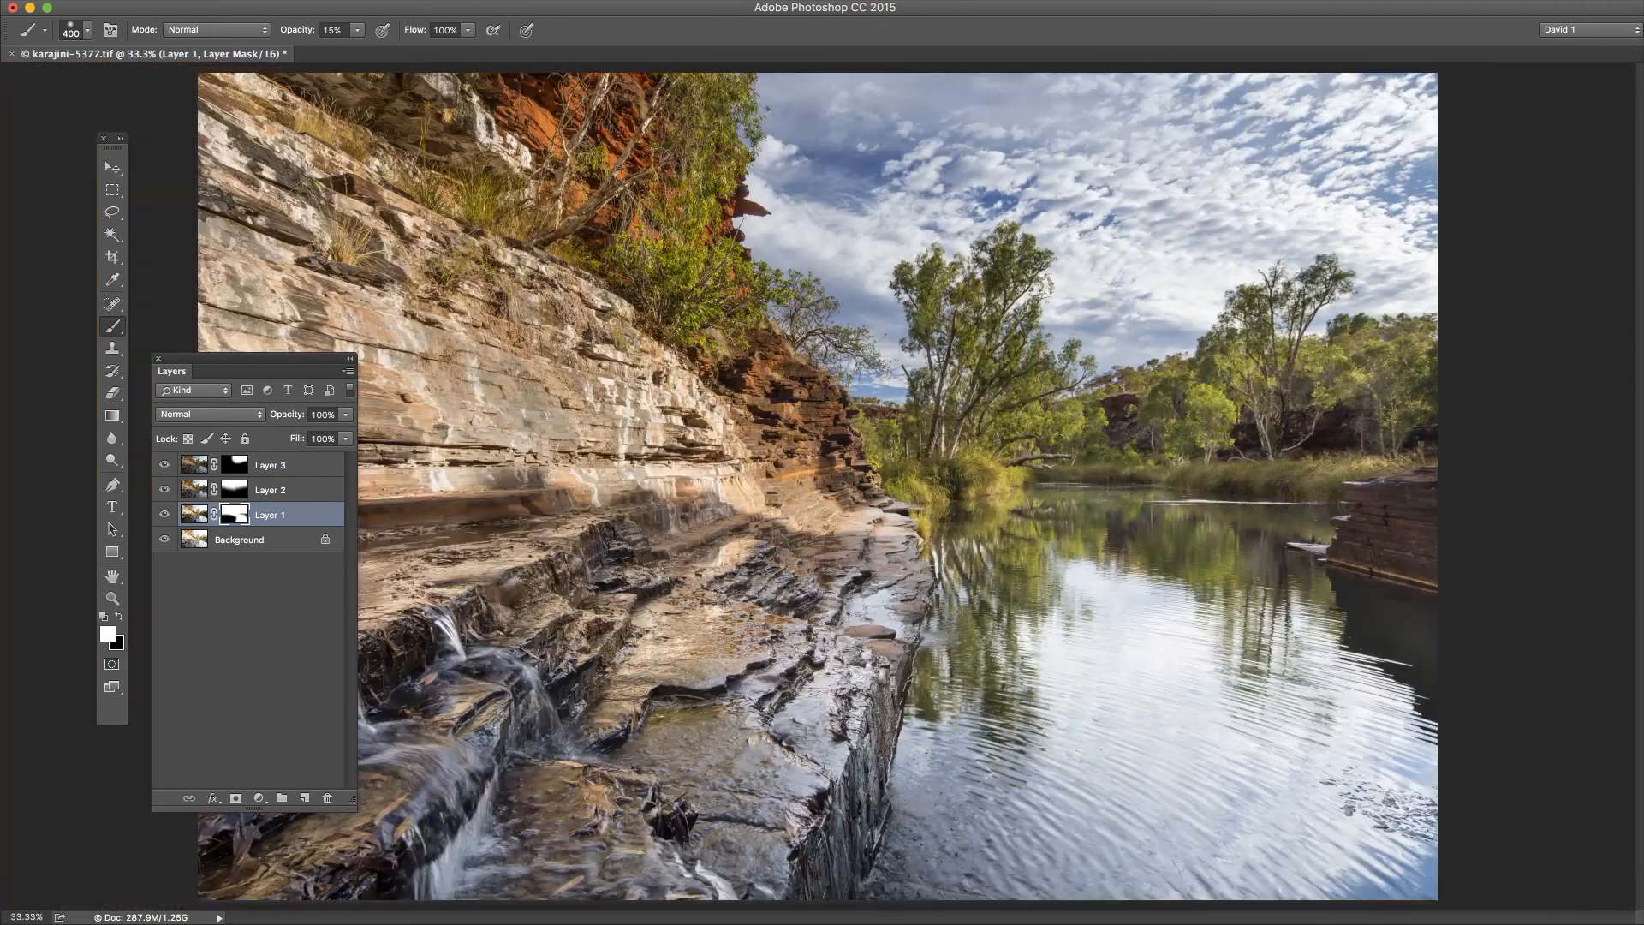